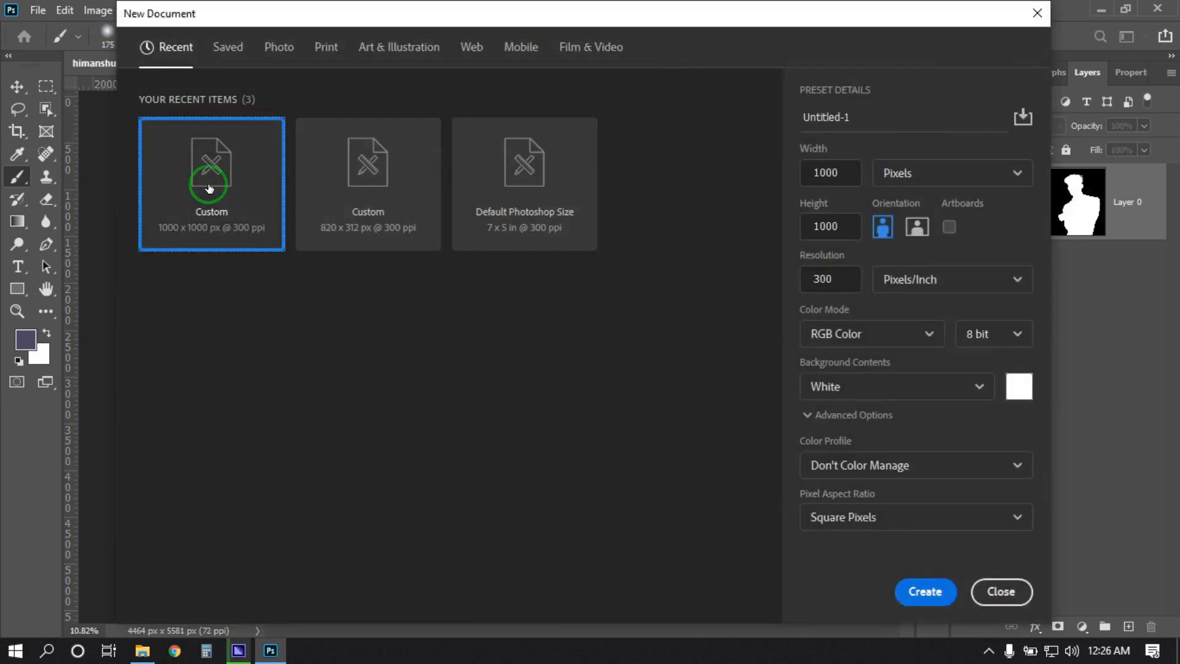
Step: Create a new 1000 x 1000 px RGB document at 300 ppi with a white background
drag(845, 171, 711, 176)
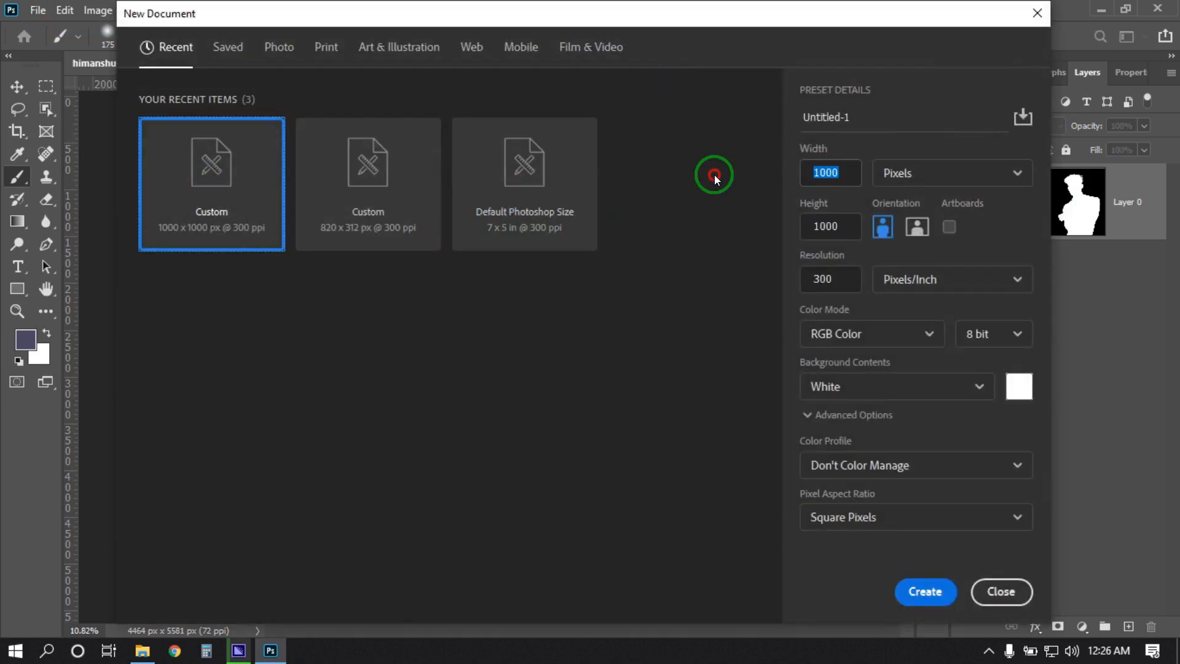
click(733, 228)
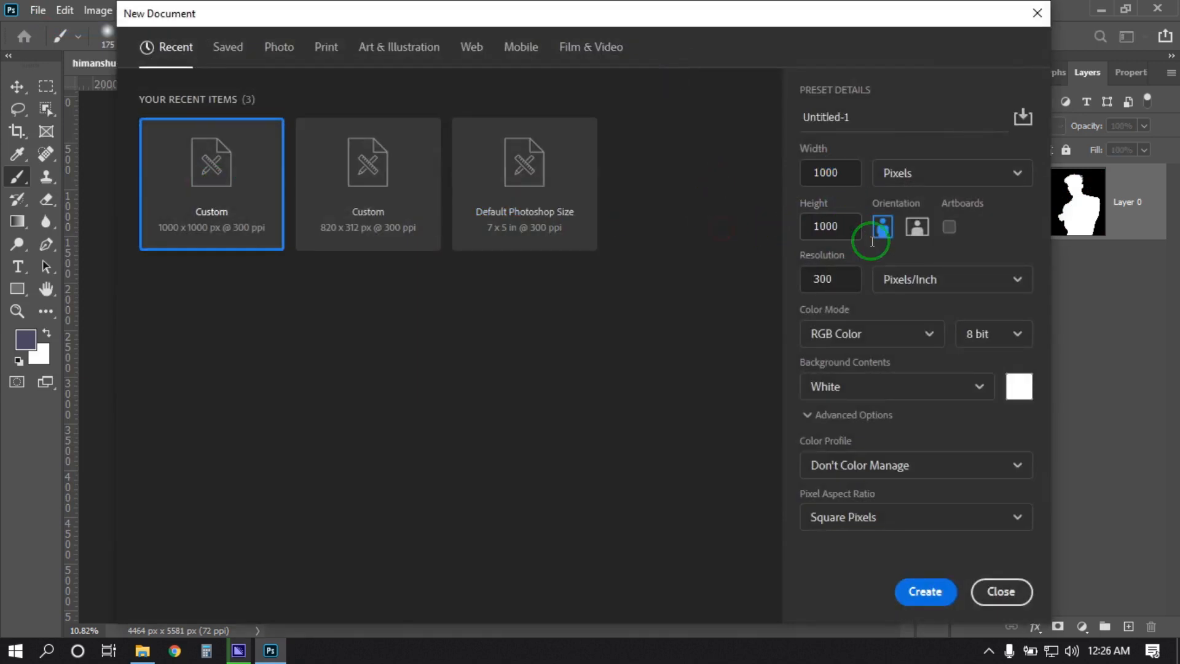
click(737, 165)
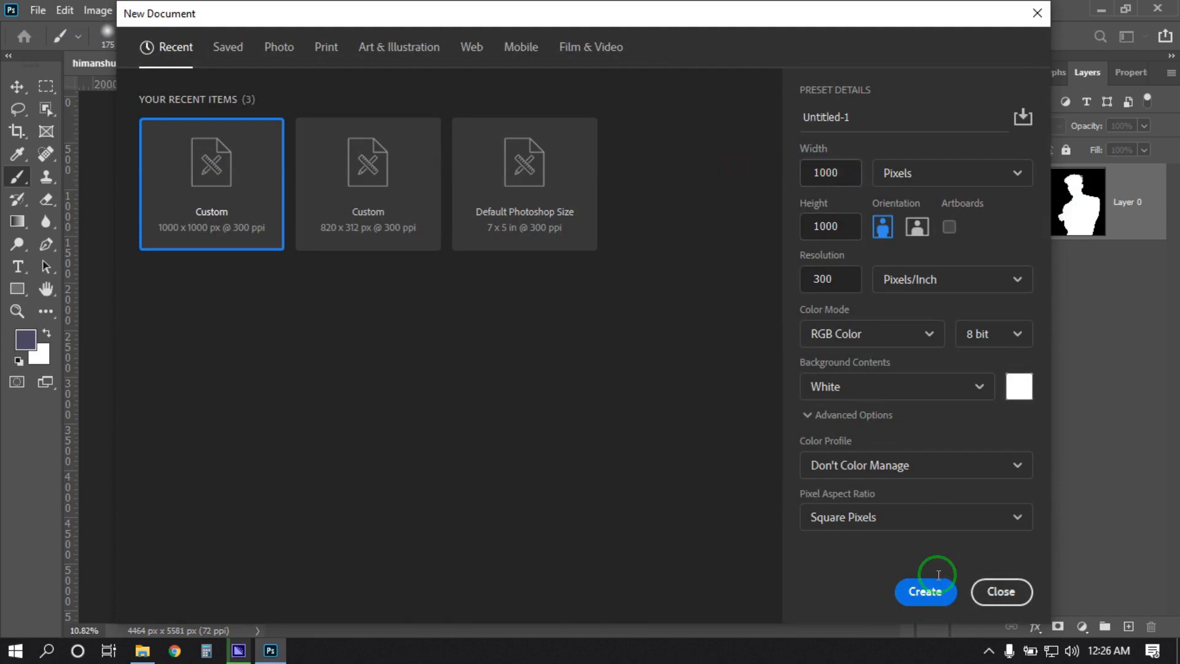
click(917, 591)
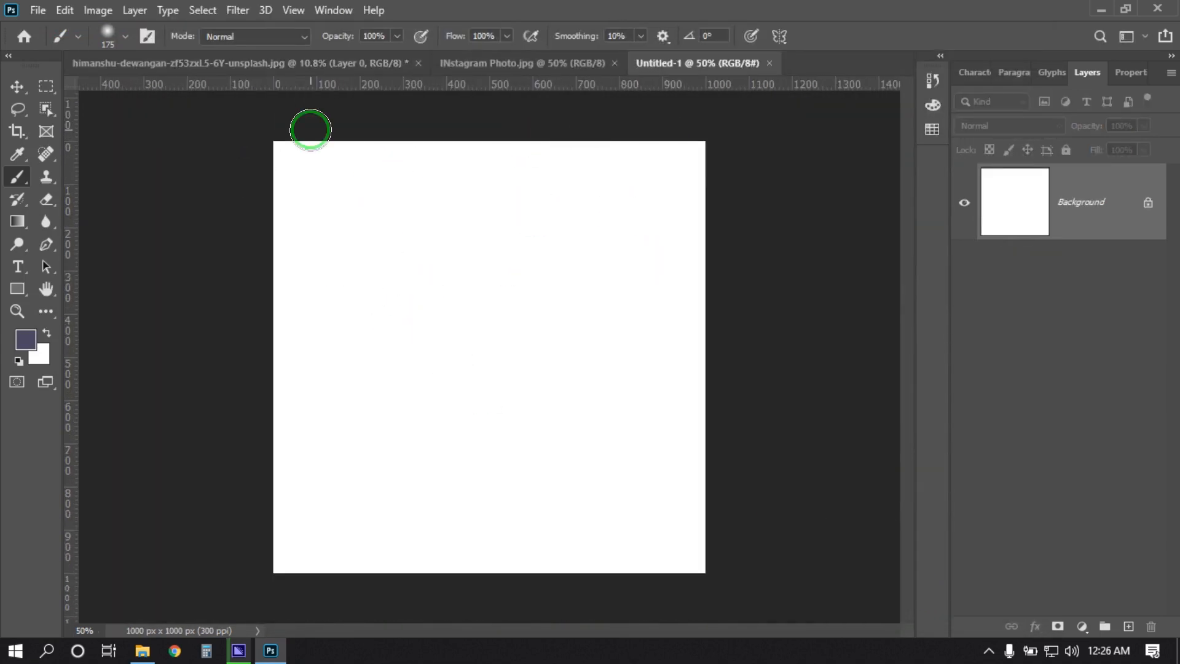
Step: Add a text letter "S" in the Hunters font on the left half of the canvas
click(18, 266)
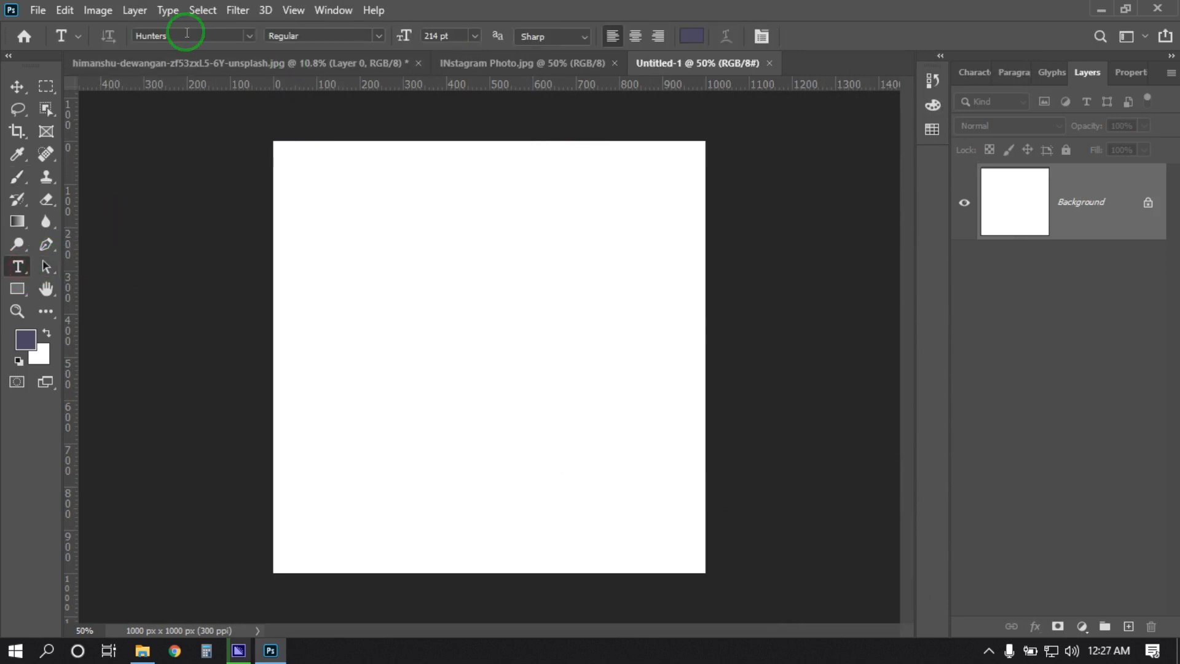
click(155, 33)
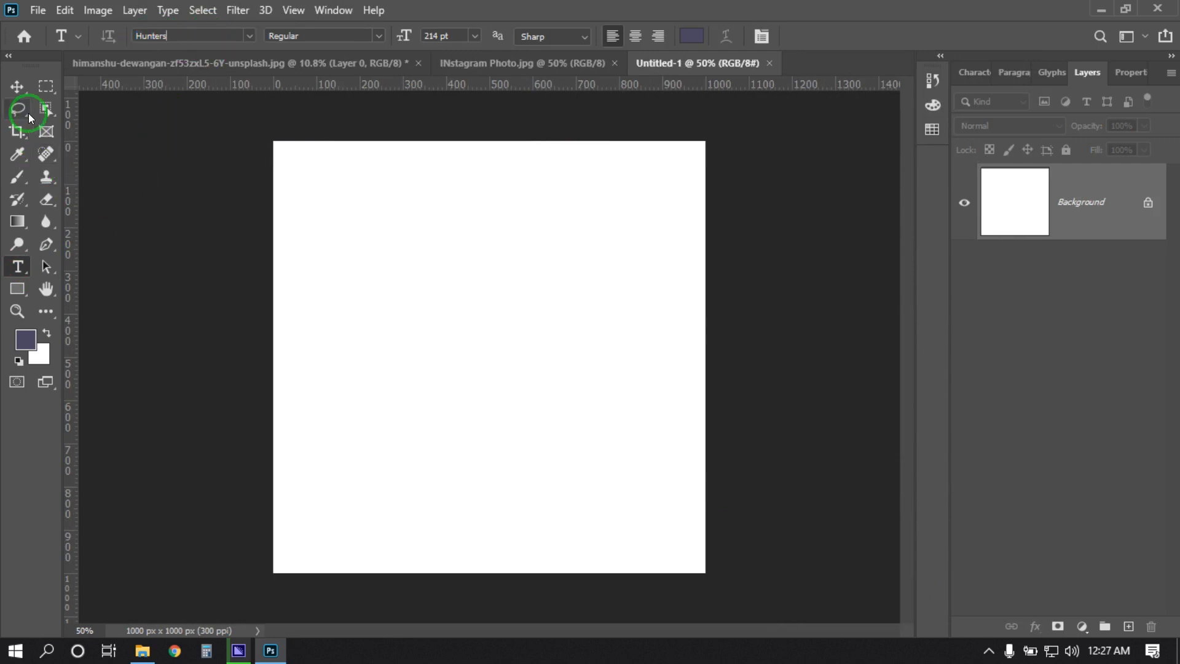
click(17, 267)
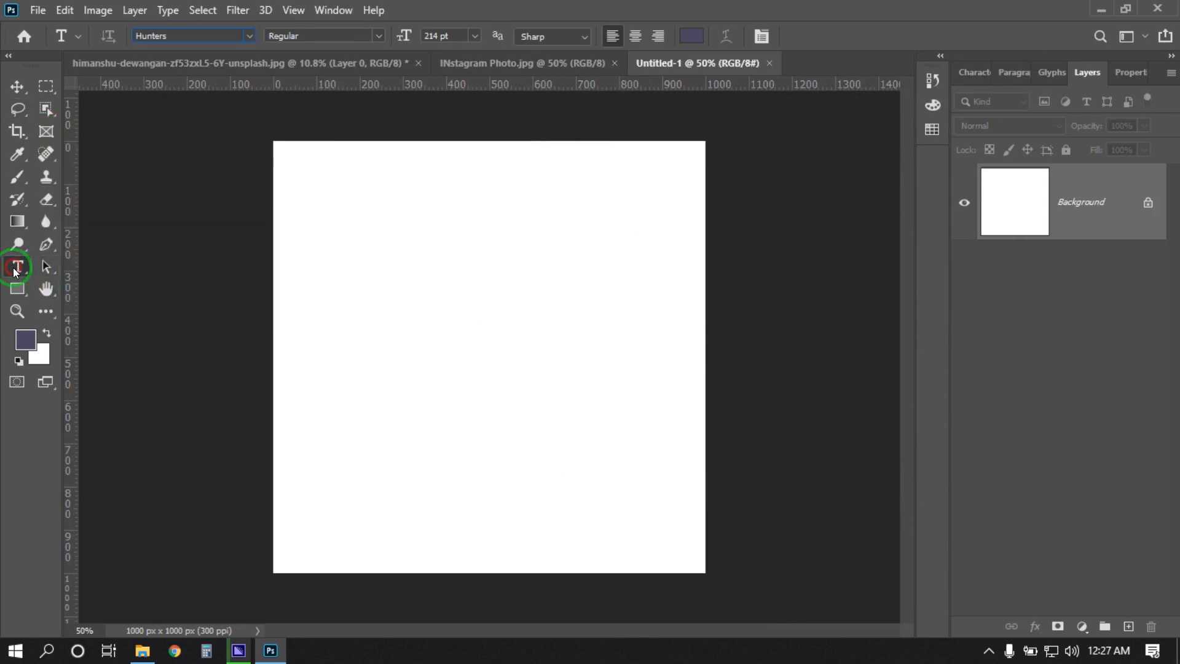
click(343, 355)
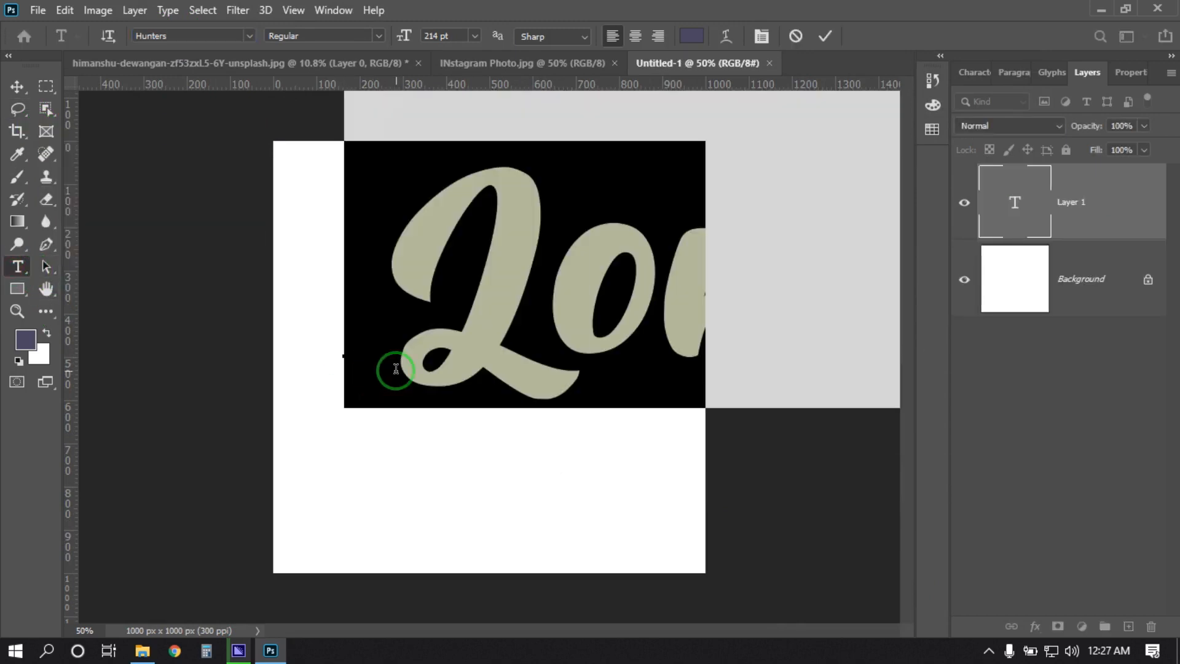
text(S)
drag(453, 430, 423, 507)
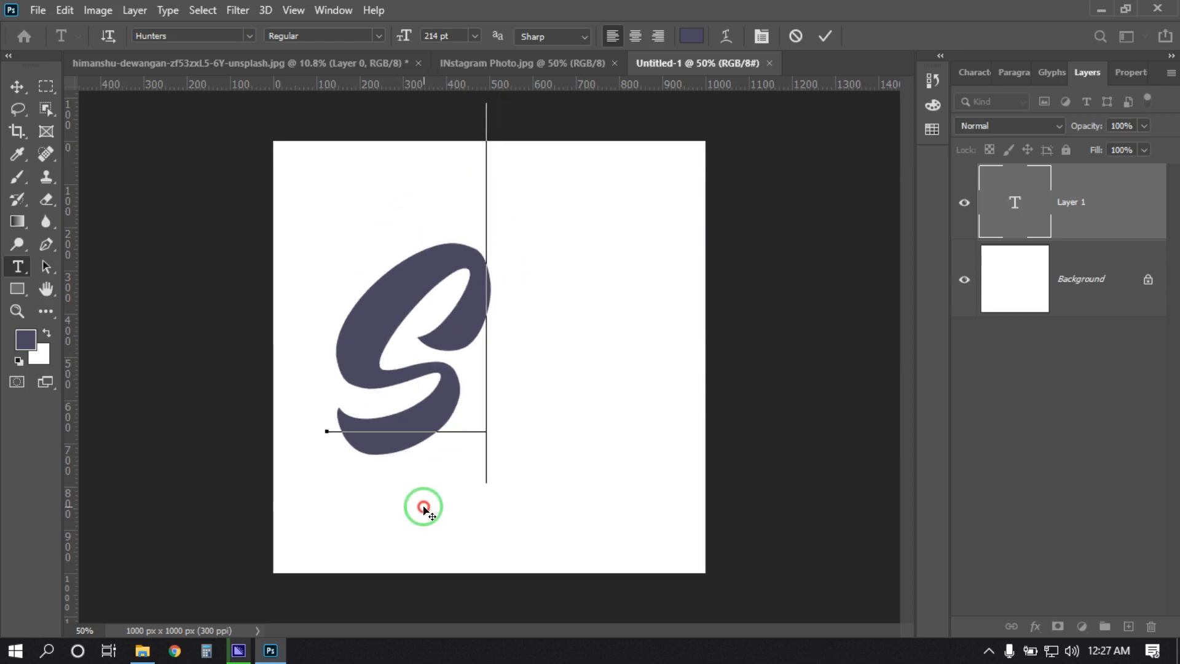
Step: Enlarge the letter S to 220 pt and shift it slightly down and left on the canvas
drag(473, 393, 306, 387)
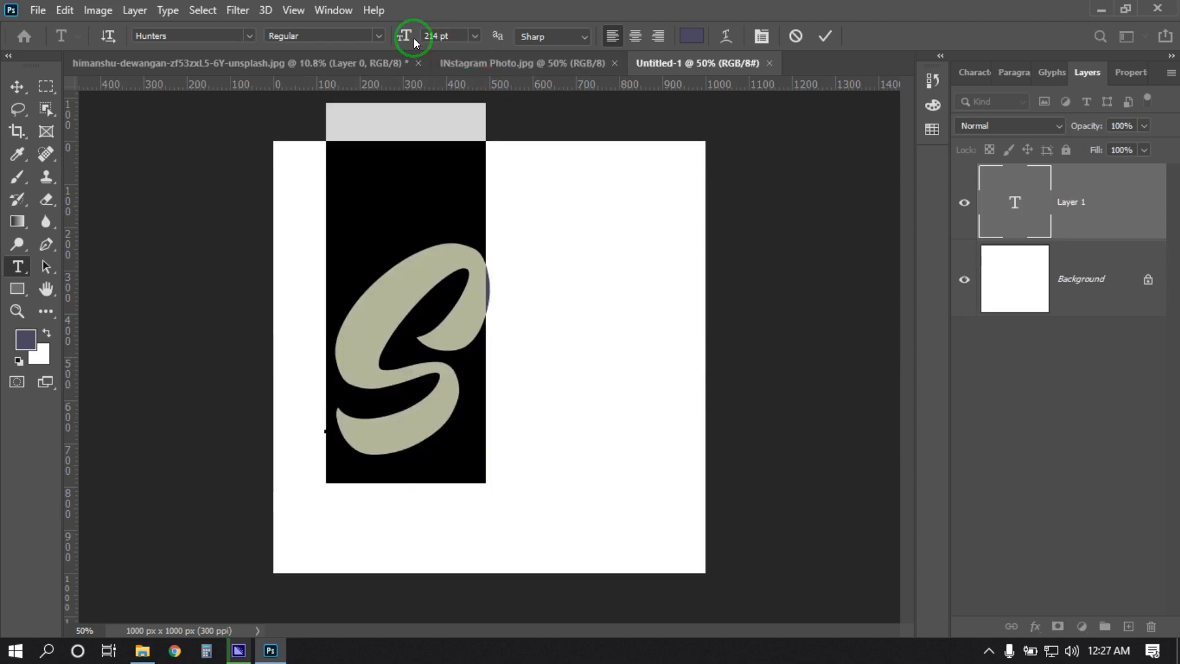
drag(412, 40, 414, 39)
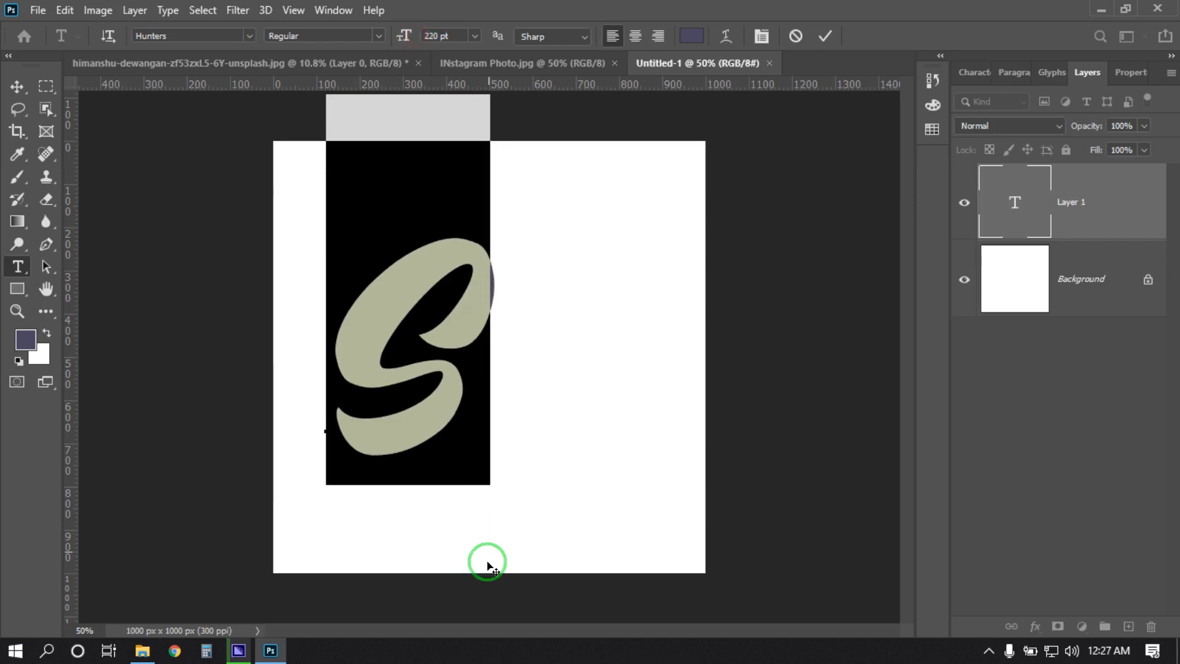
drag(463, 533, 453, 546)
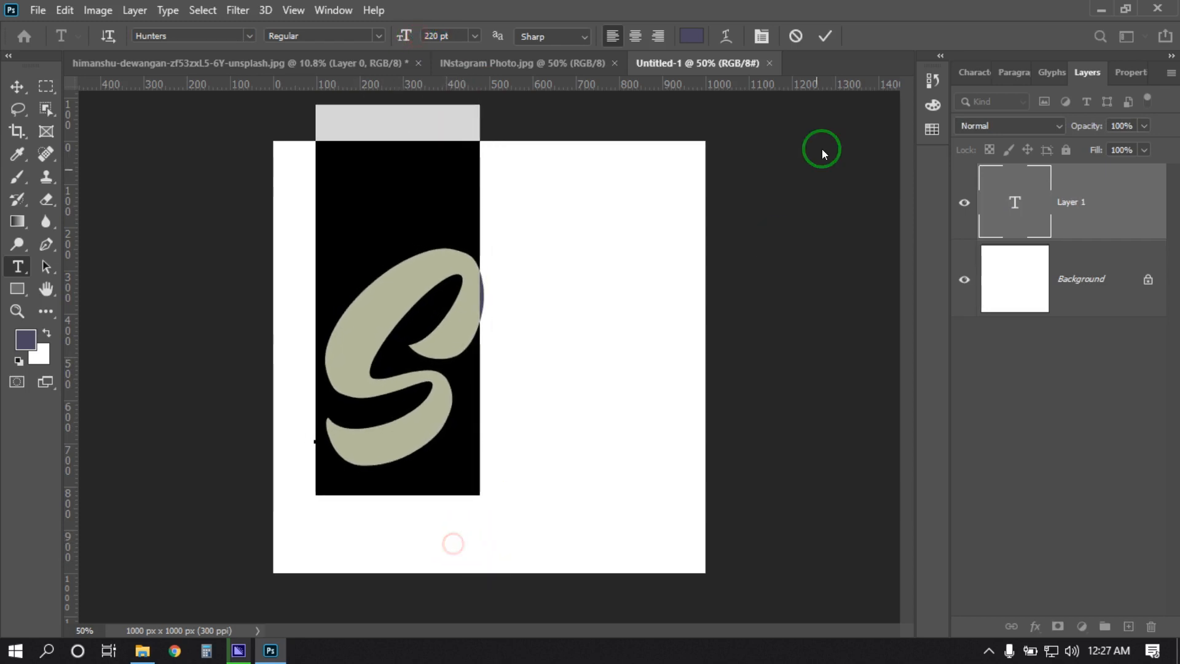
click(827, 37)
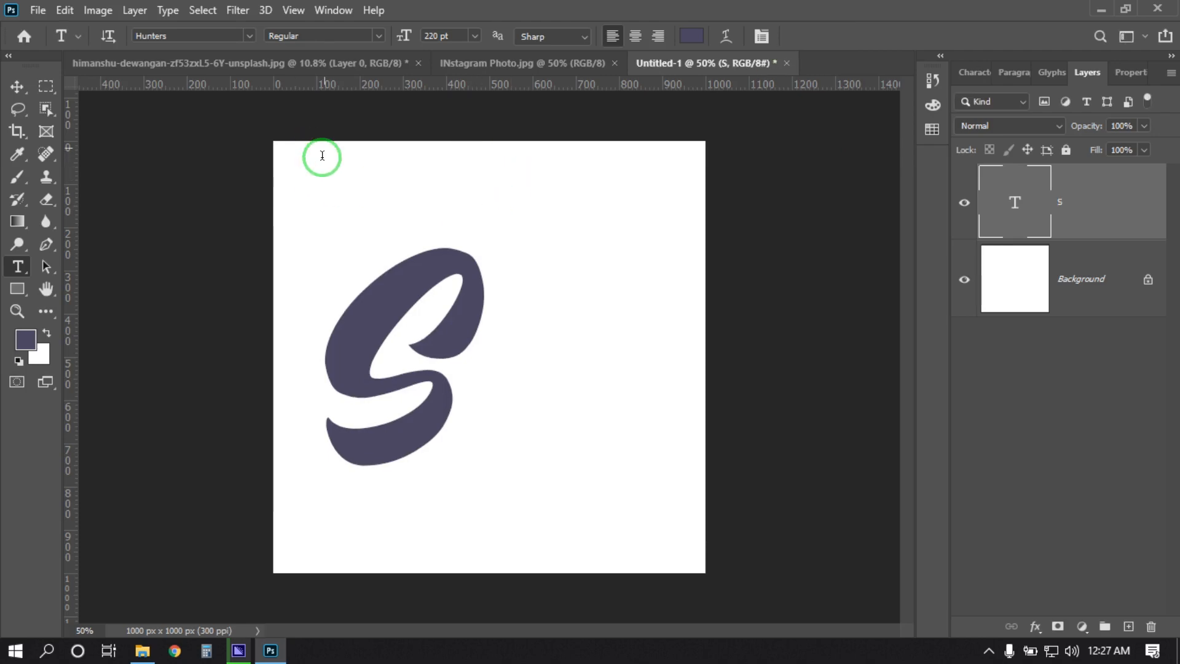
Step: Bring the masked cutout of the man from the portrait document into Untitled-1, above the S text layer
click(12, 88)
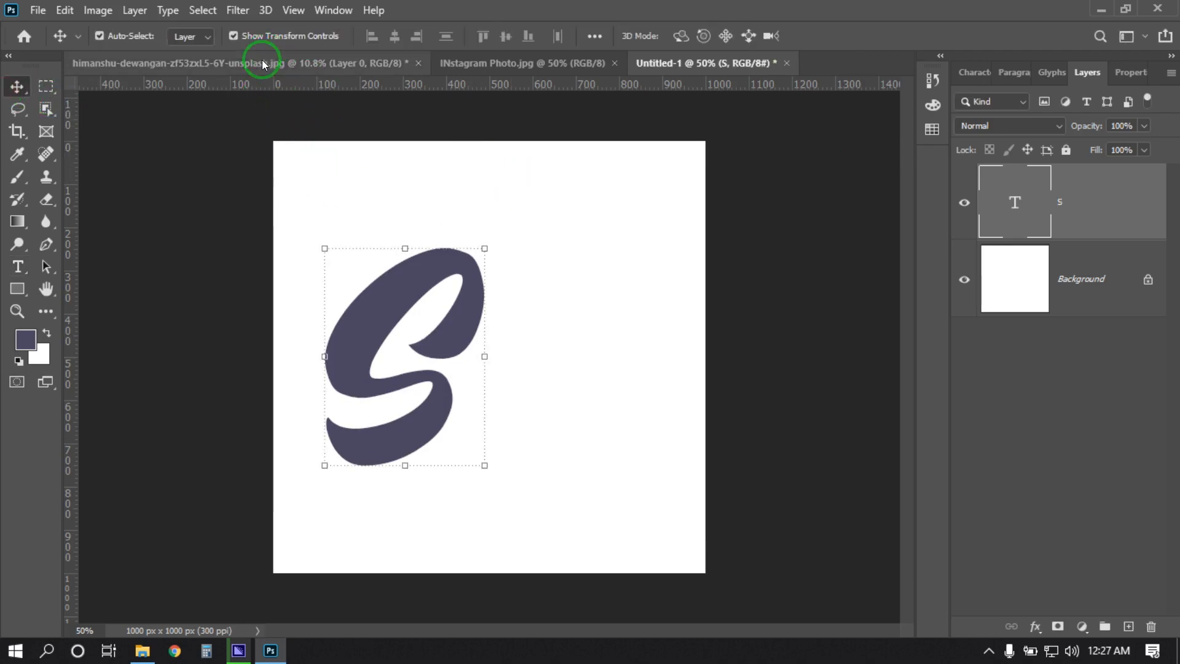
click(199, 64)
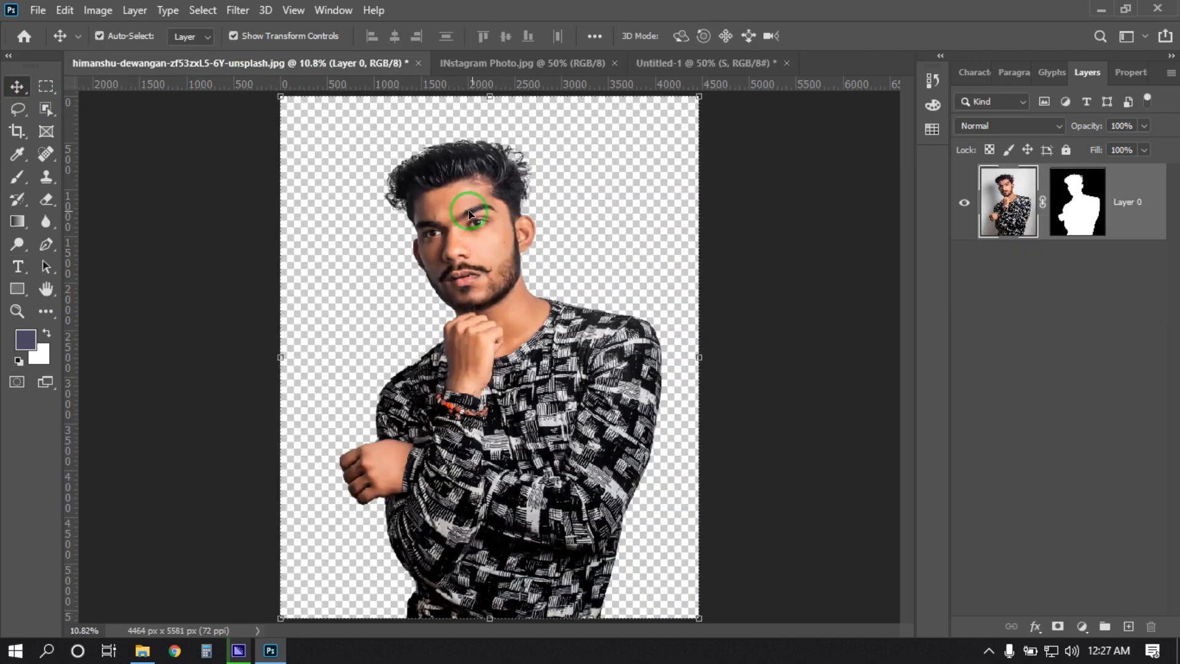
drag(479, 202, 453, 268)
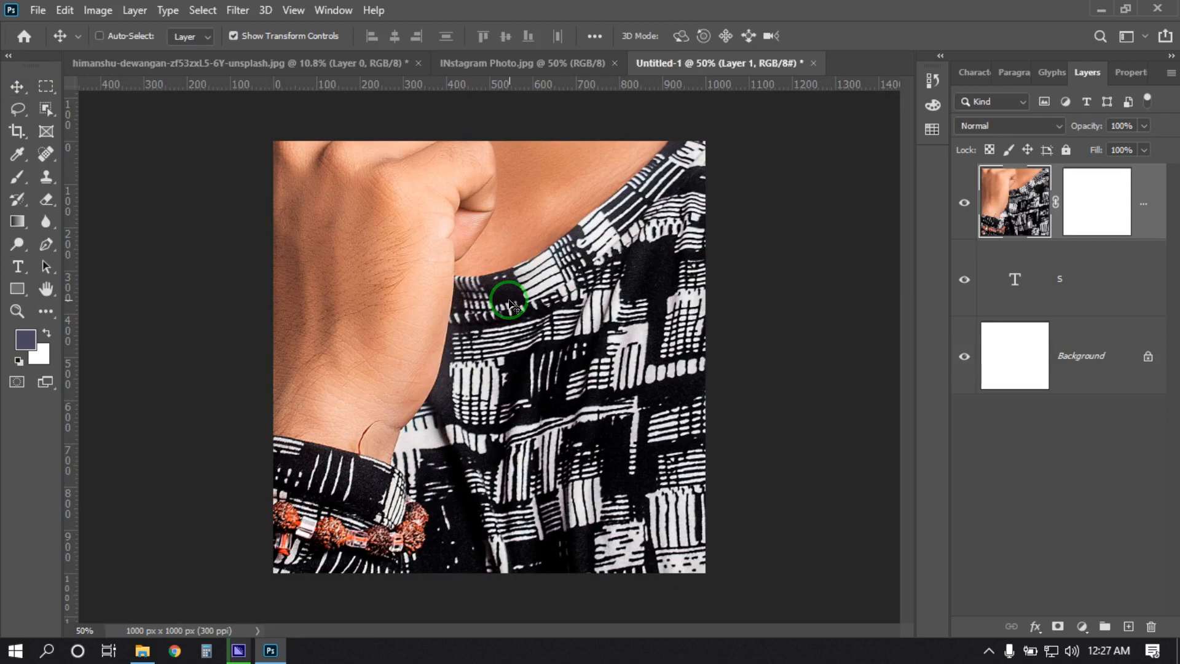
Step: Scale the man's cutout proportionally to 14% and position it over the letter S
key(ctrl+t)
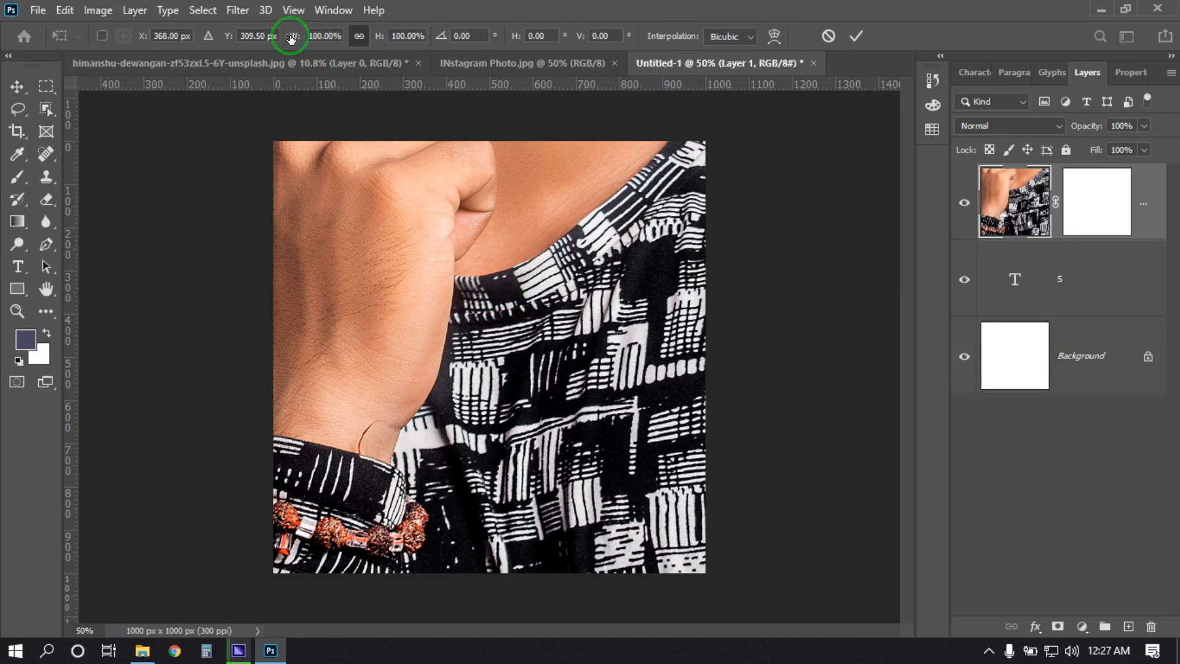
drag(288, 37, 212, 40)
drag(525, 328, 501, 332)
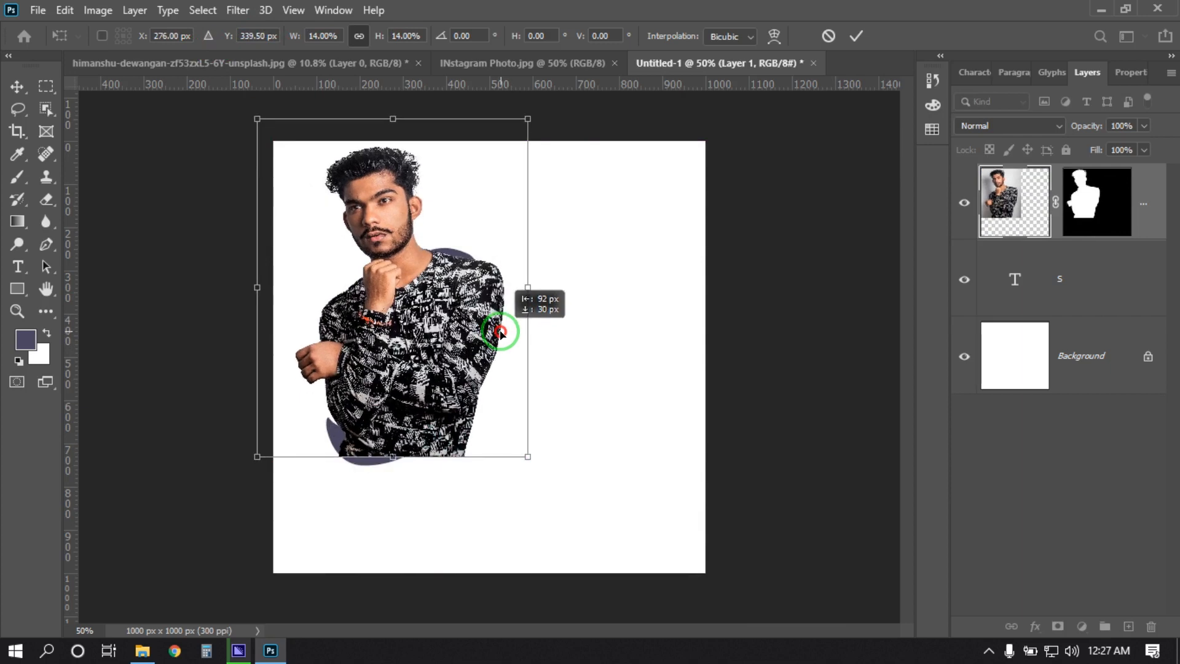
drag(499, 332, 495, 332)
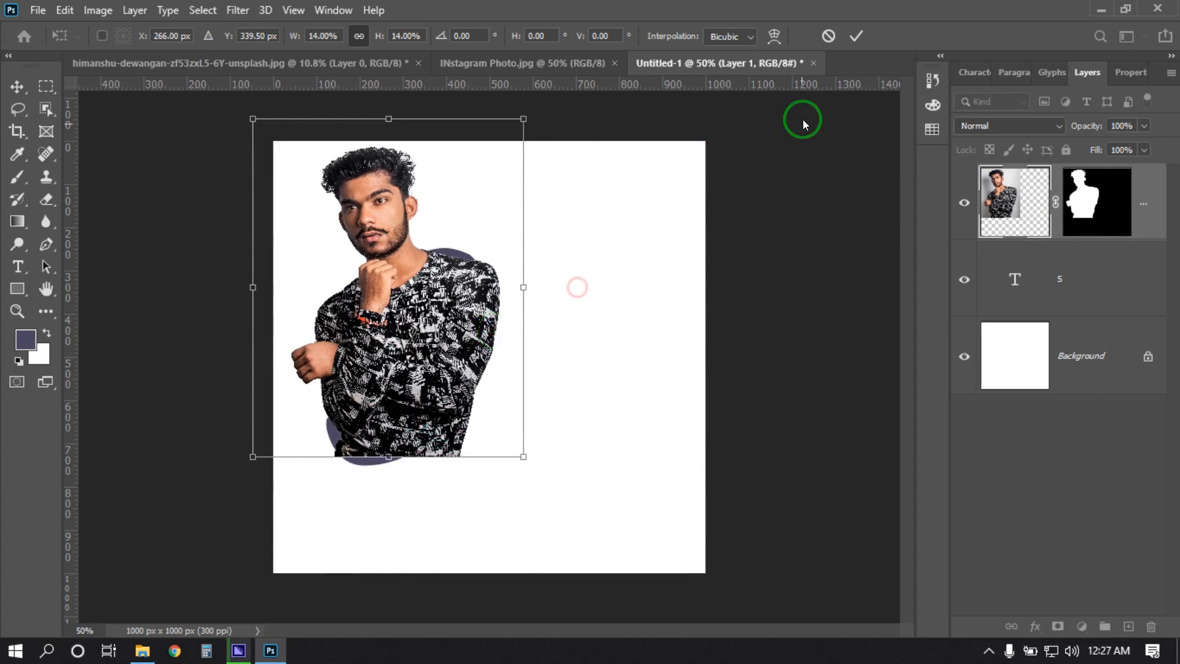
click(858, 37)
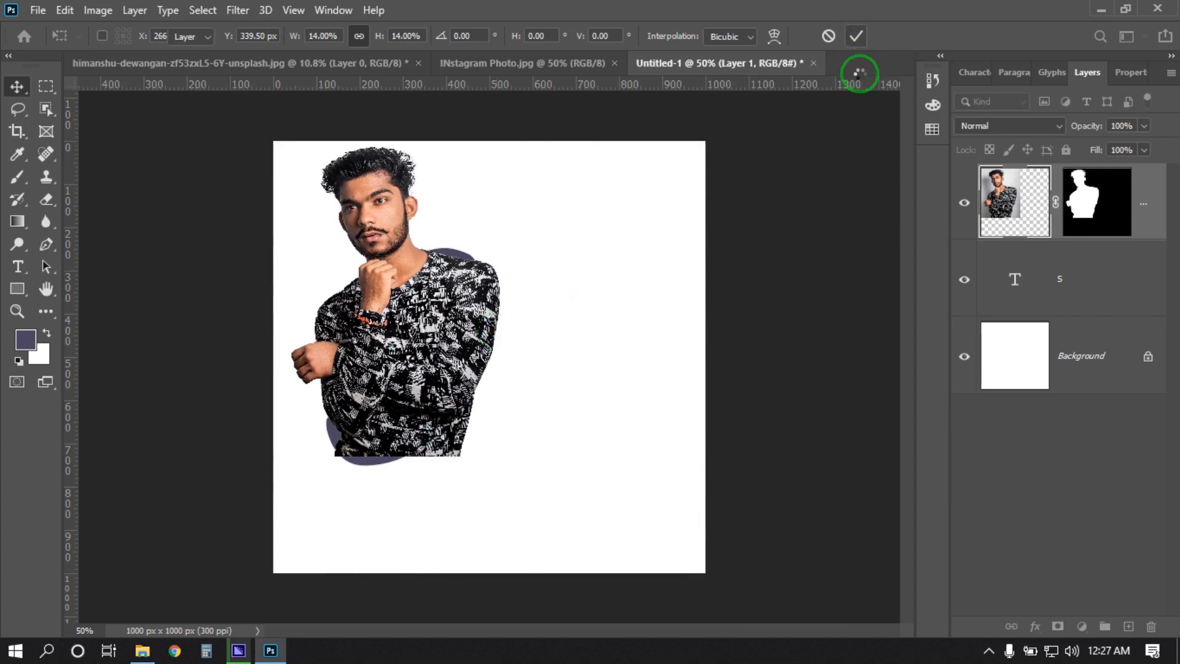
Step: Compare with the finished INstagram Photo.jpg design and move the man's cutout down about 22 px over the S
click(506, 63)
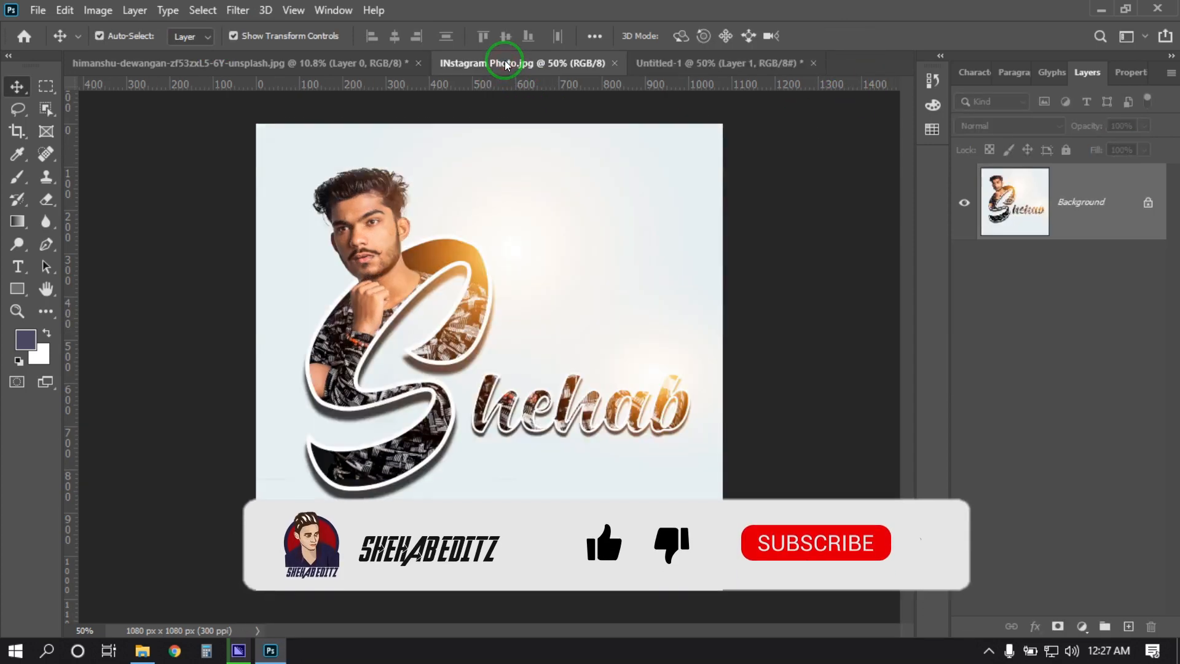
click(716, 63)
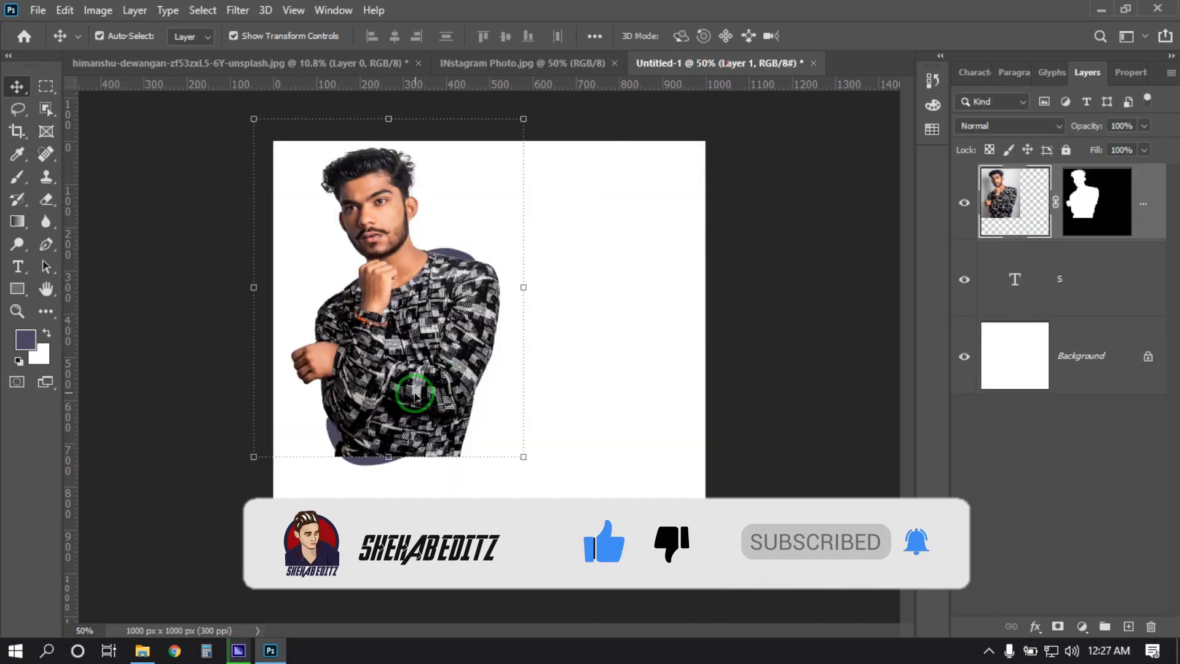
drag(409, 386, 409, 396)
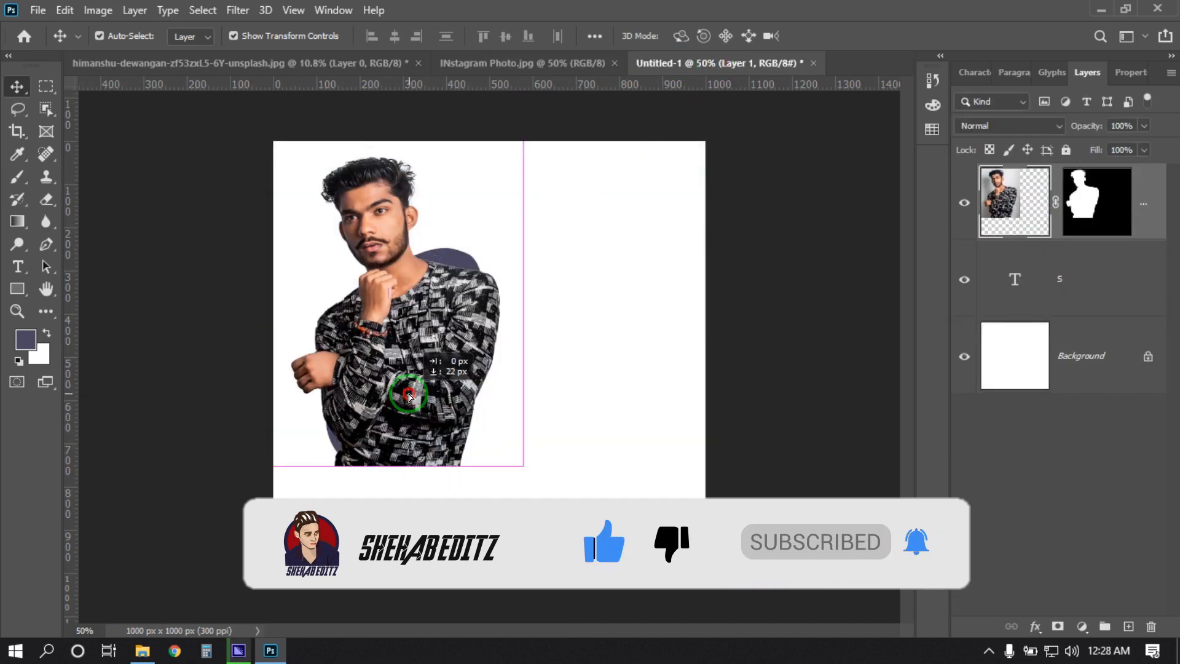
click(588, 182)
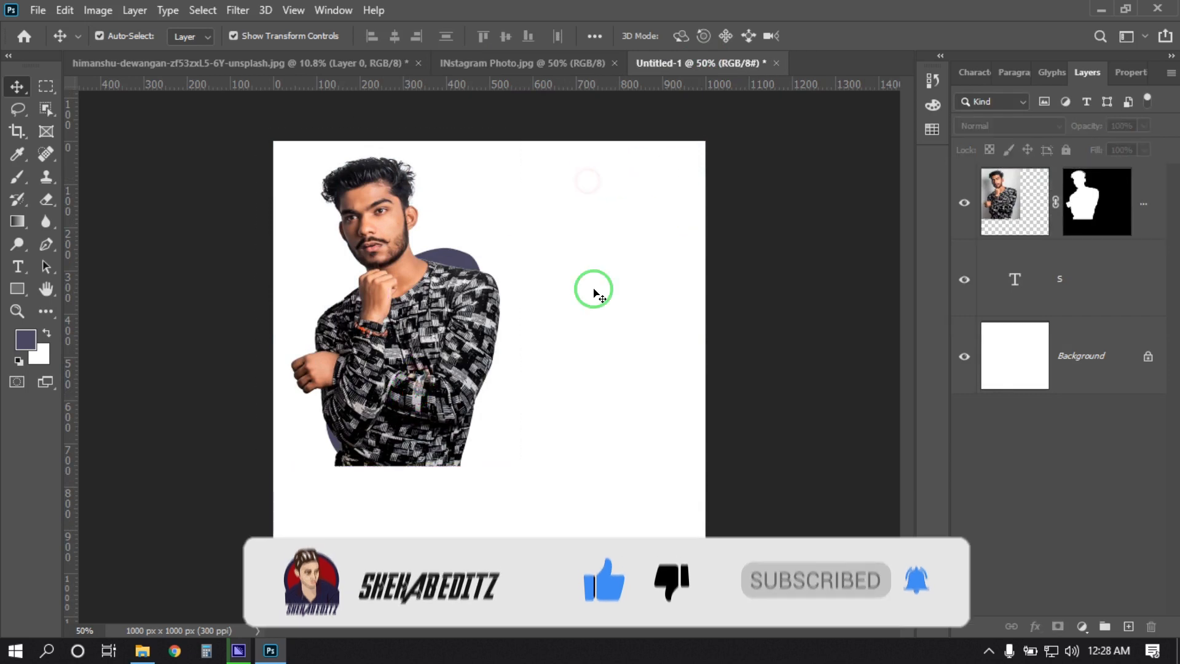
Step: Duplicate the man's cutout layer and hide the upper copy, keeping the original visible
click(1146, 214)
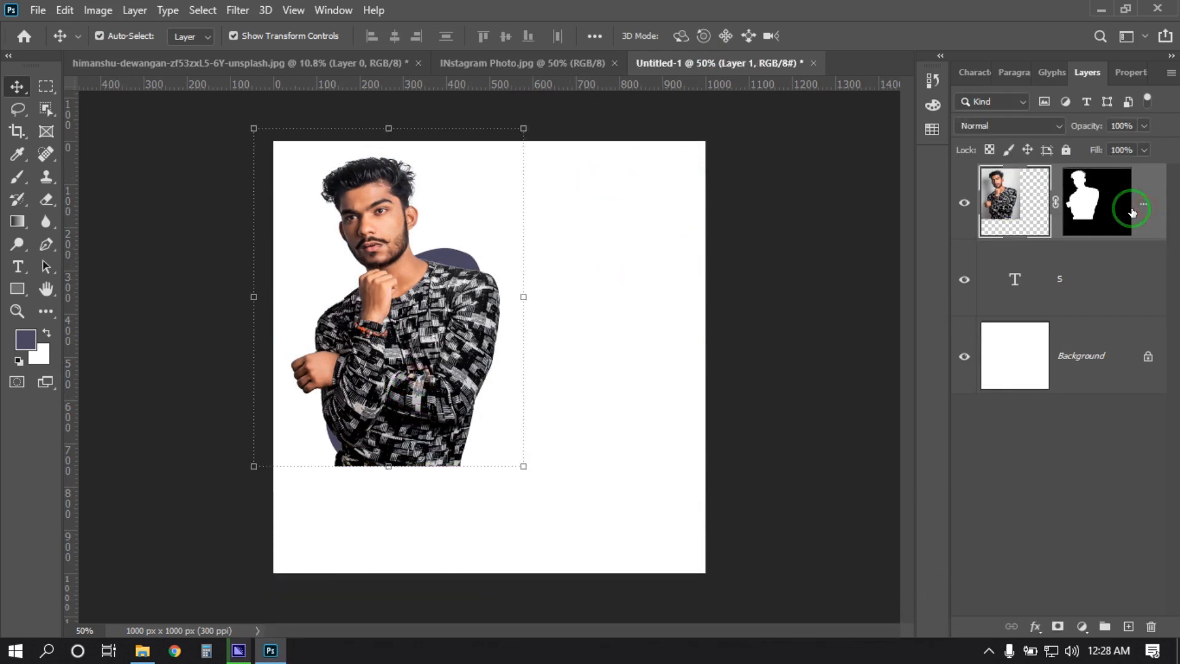
drag(1143, 213, 1129, 626)
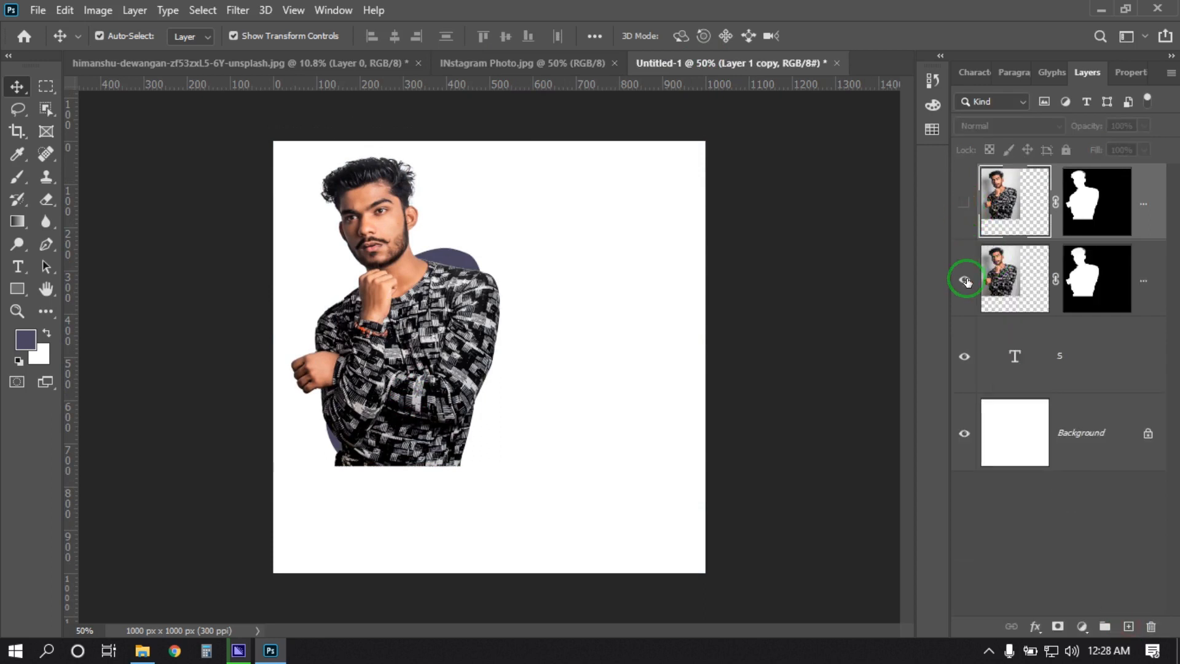
click(968, 267)
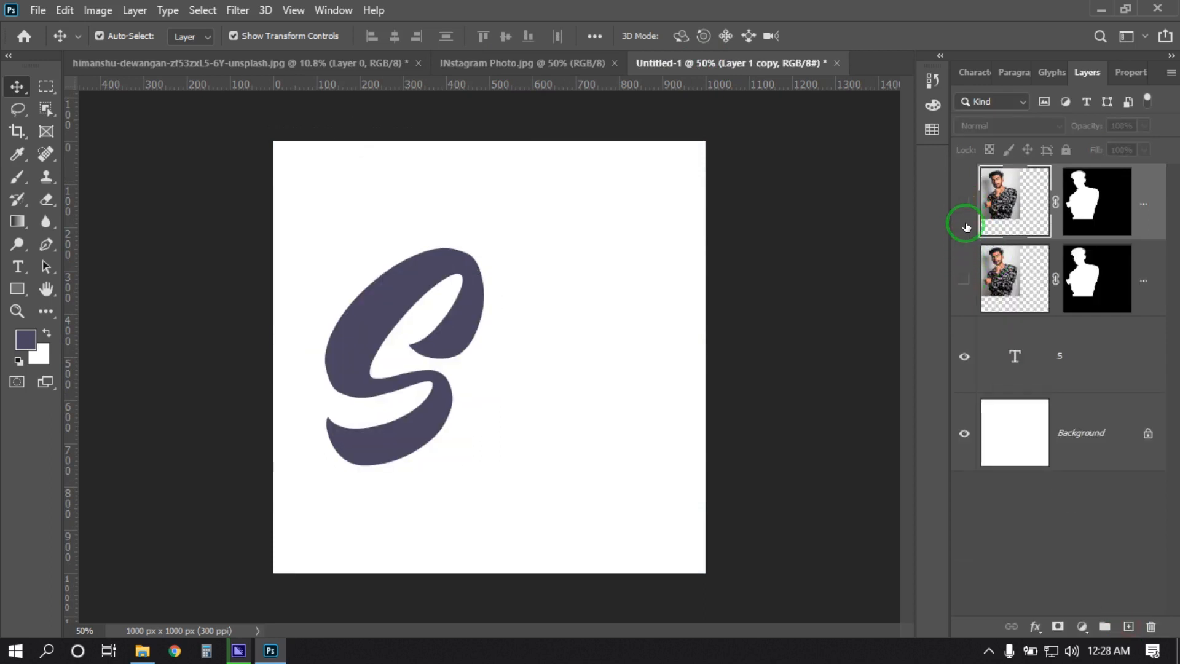
click(963, 274)
Step: Apply the layer masks of both Layer 1 and its hidden copy permanently
right_click(1100, 281)
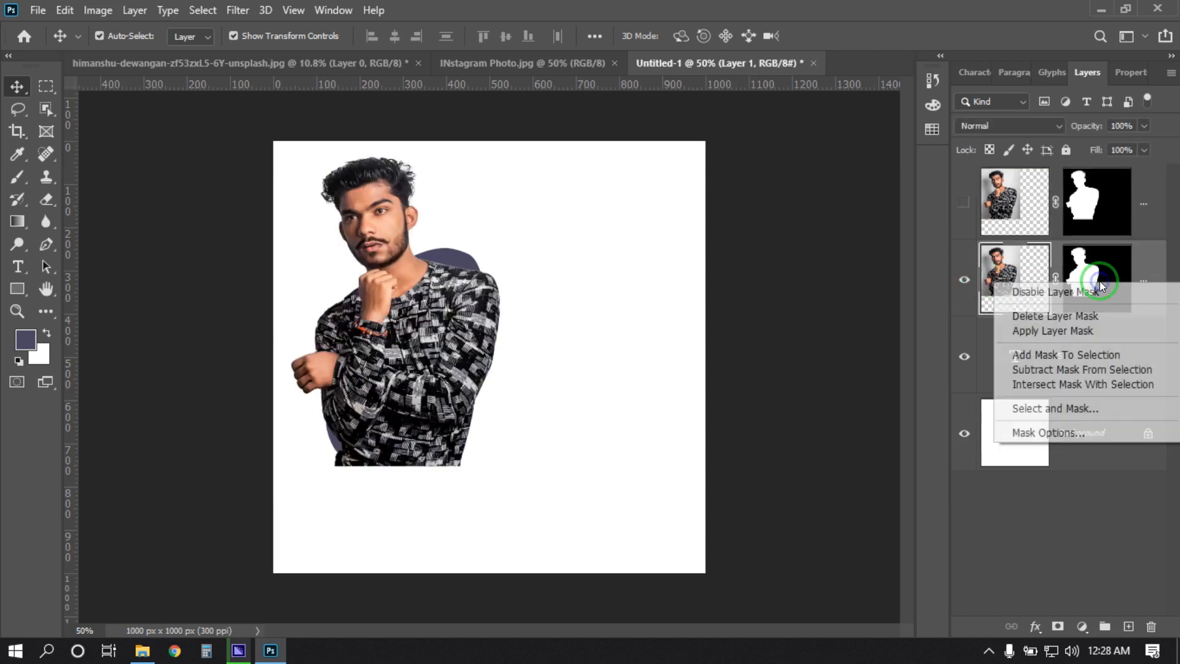
click(1084, 331)
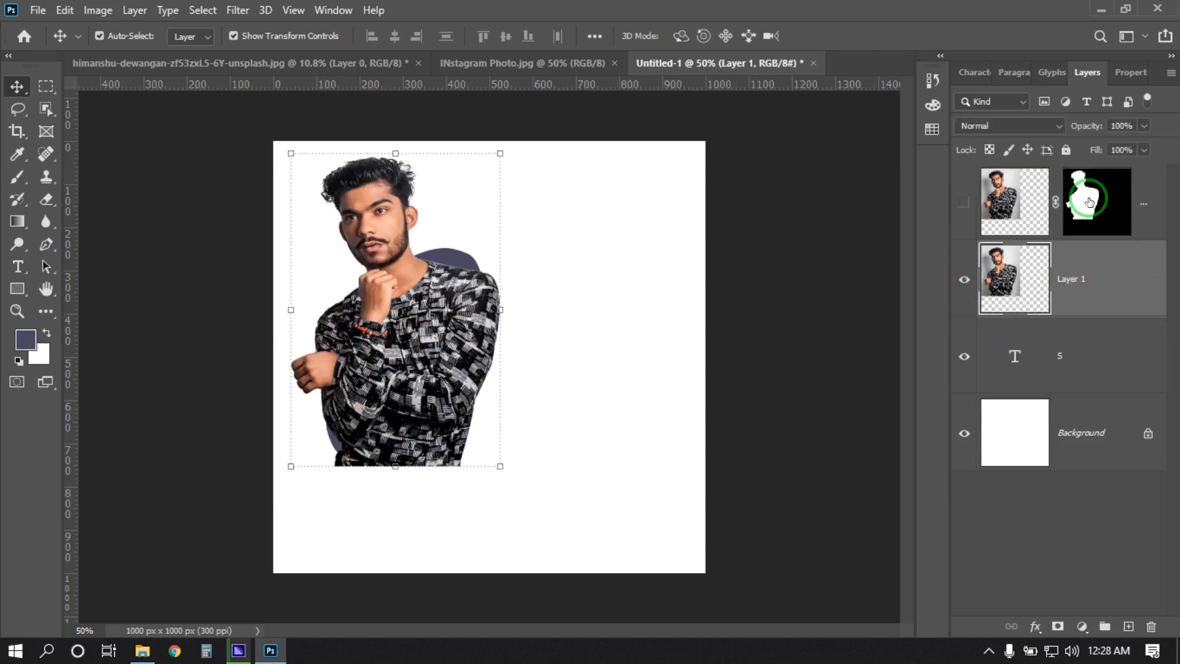
right_click(1088, 200)
click(1075, 250)
Step: Clip Layer 1 to the S text layer with a clipping mask
click(1099, 276)
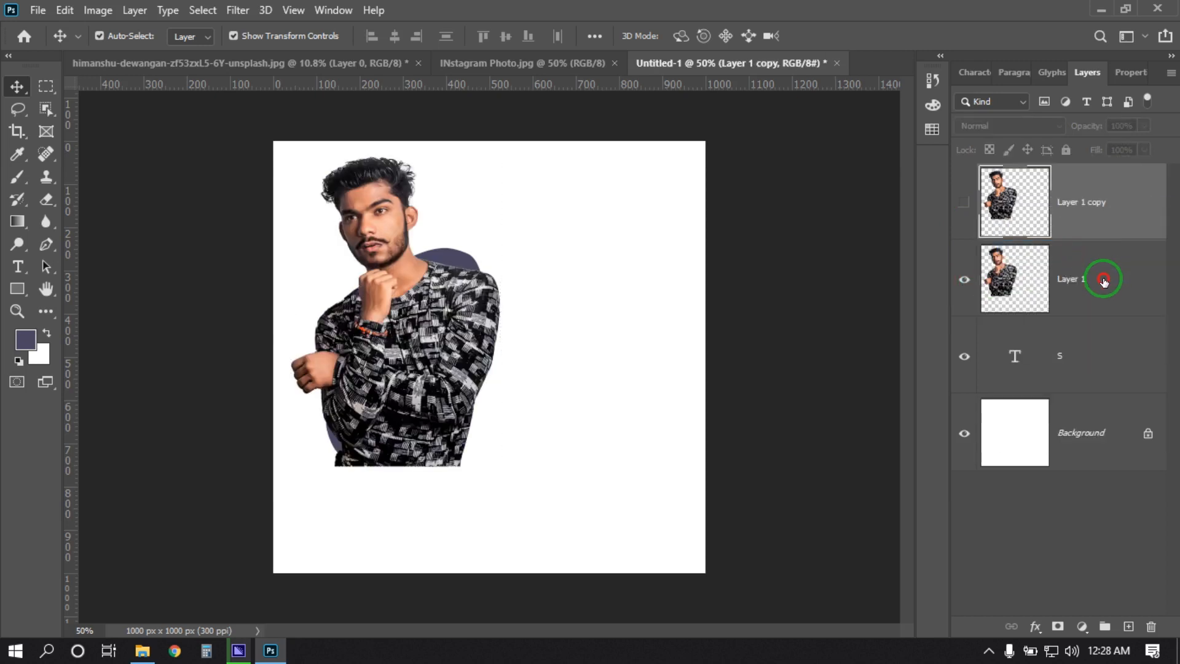
right_click(1096, 282)
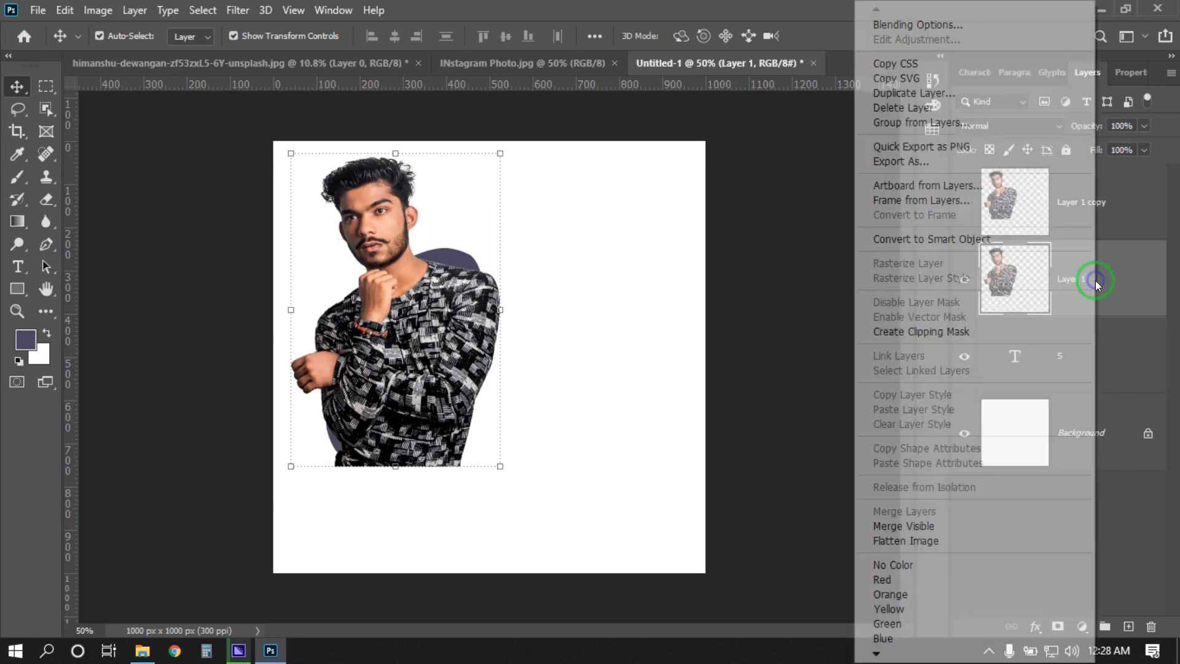
click(929, 336)
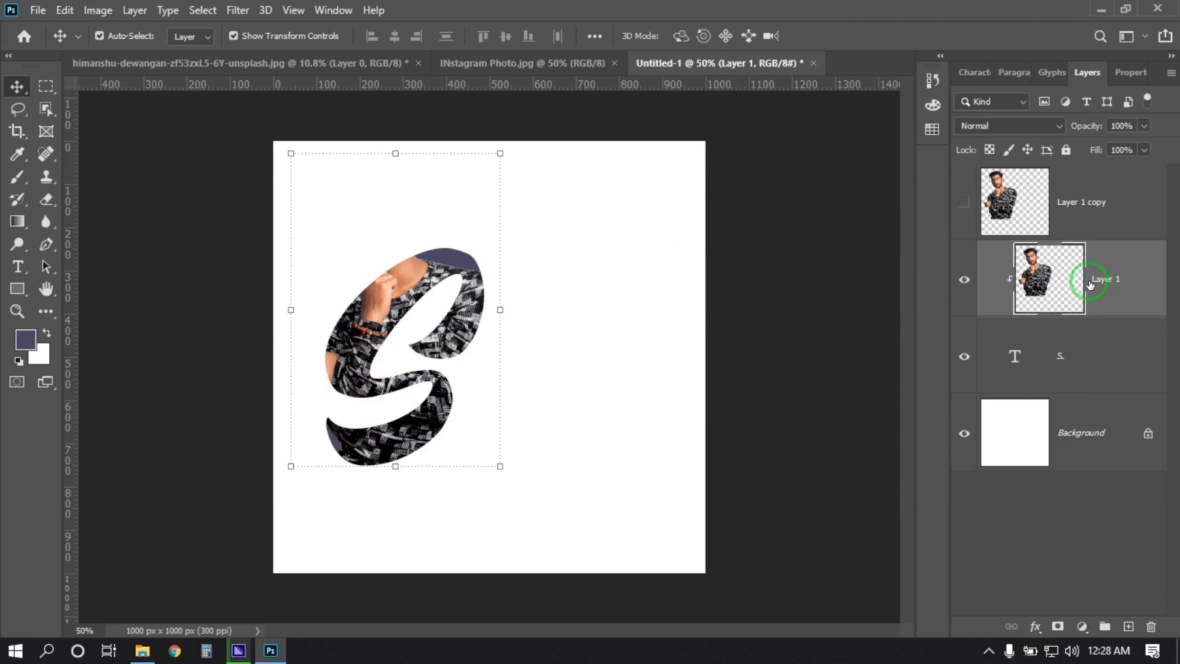
Step: Convert the clipped Layer 1 and the S text layer together into one smart object
click(1089, 359)
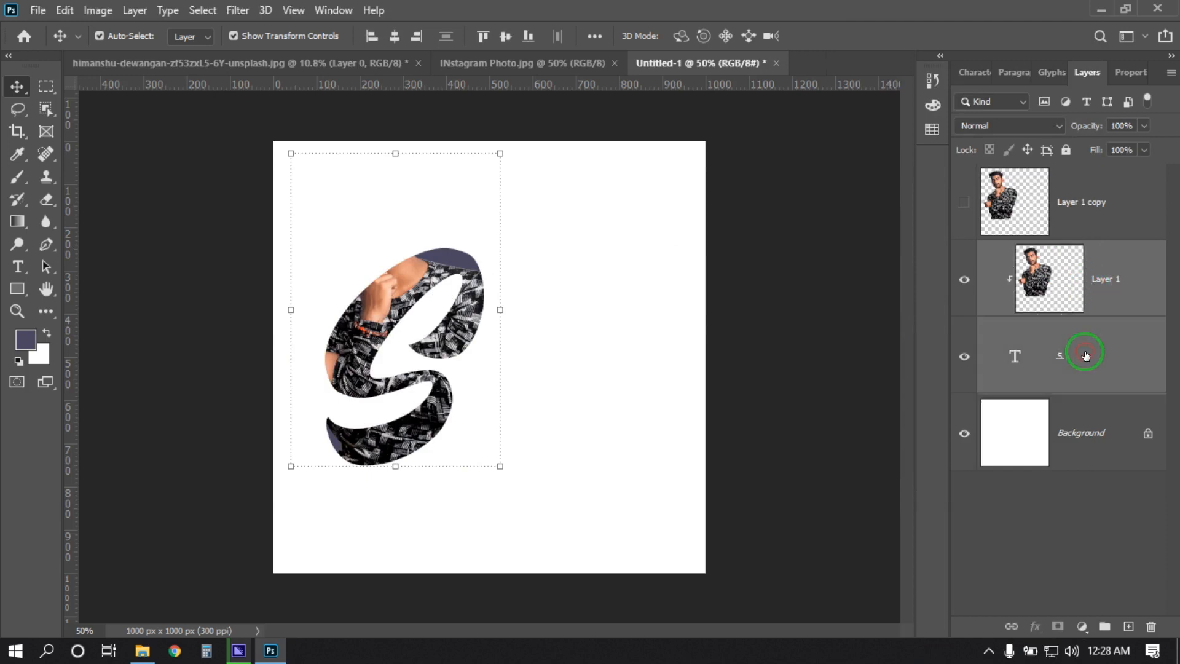
right_click(1093, 305)
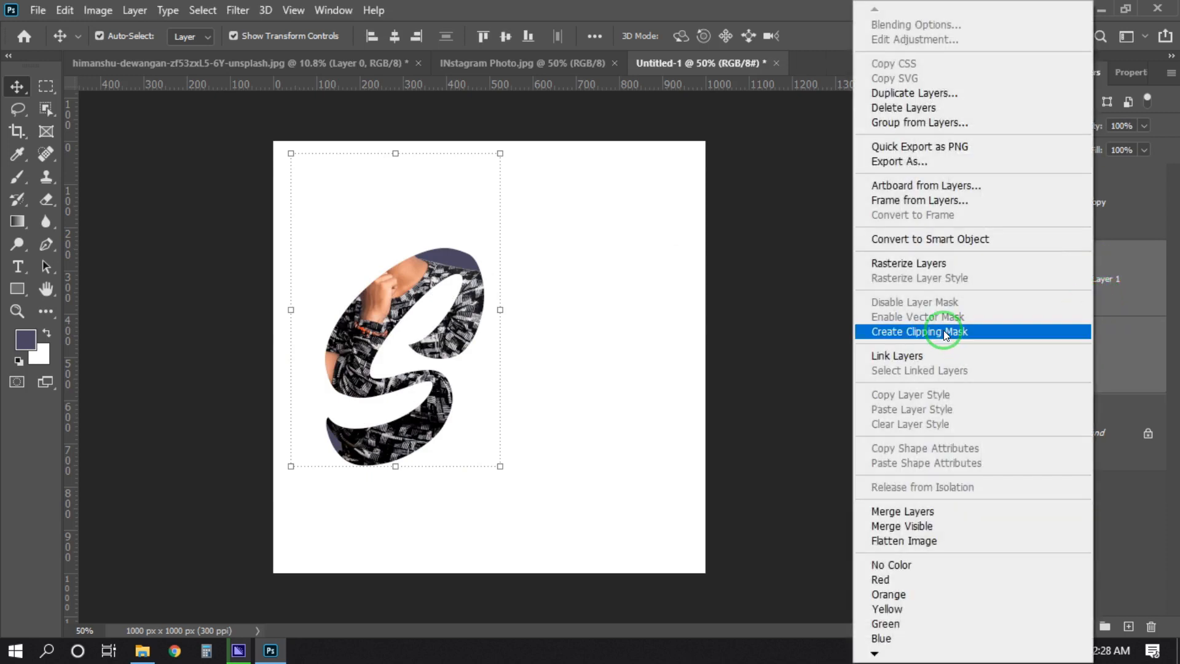
click(925, 240)
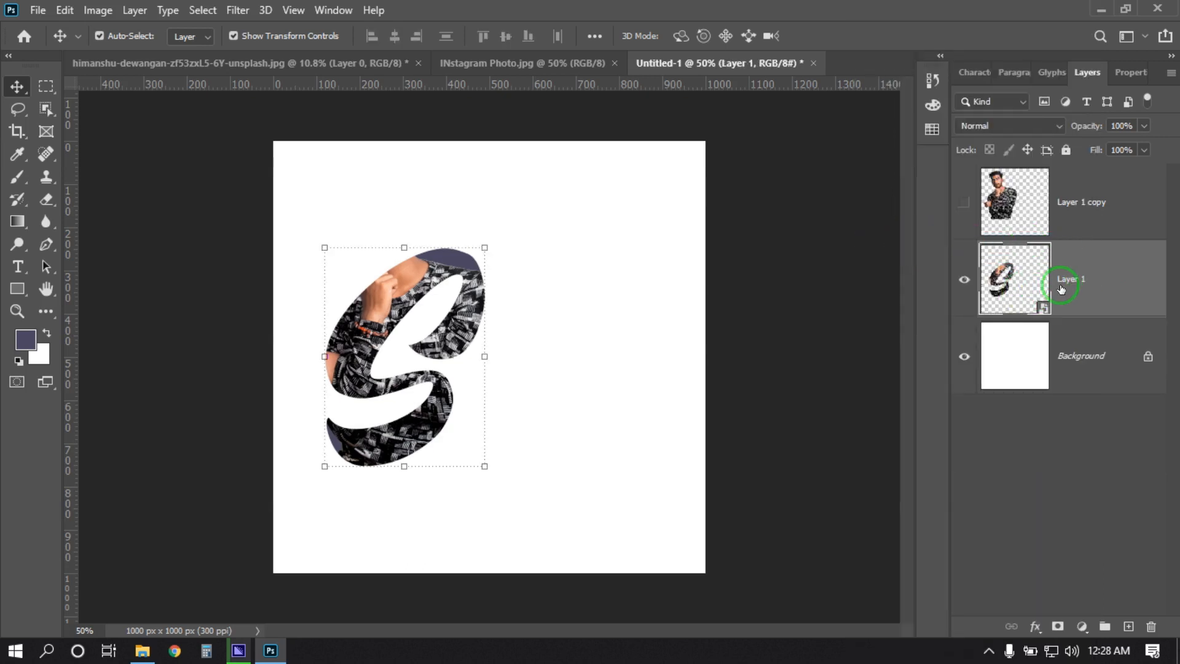
Step: Add a white 10 px outside stroke to Layer 1, the photo-filled S
click(1034, 621)
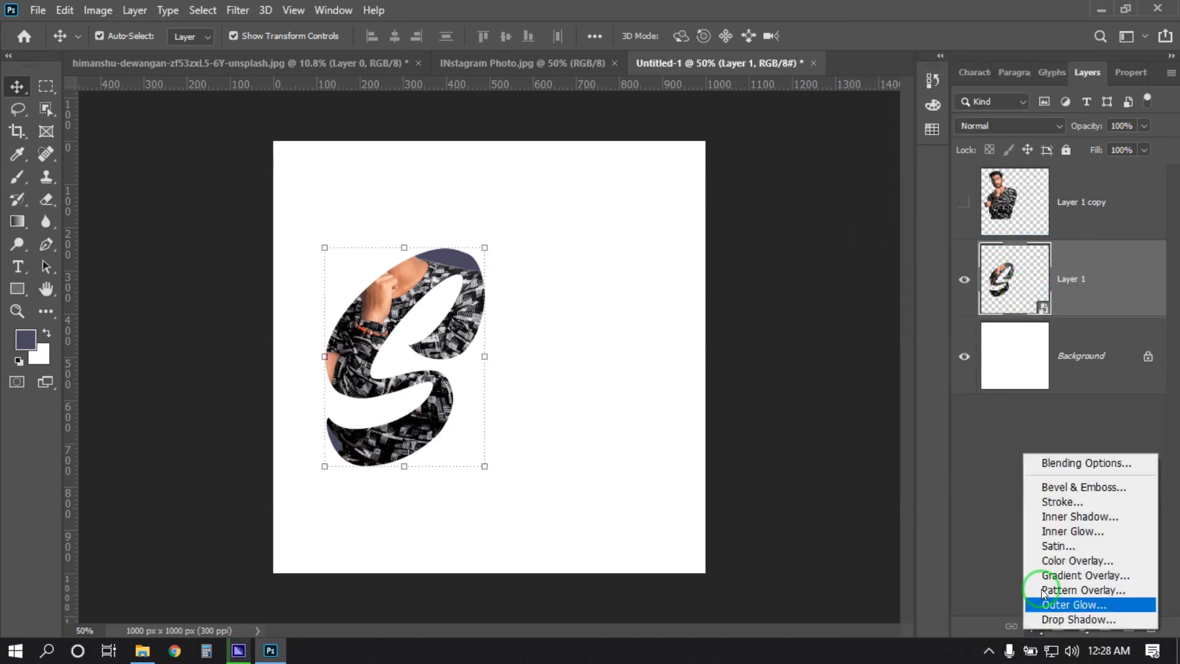
click(1060, 503)
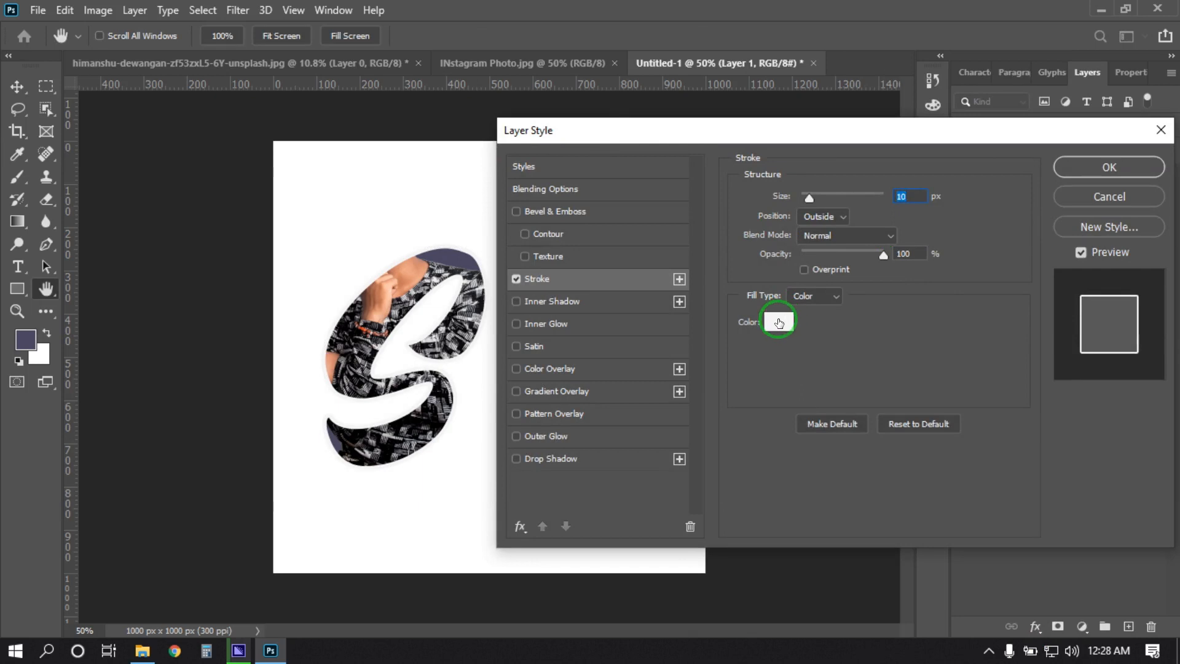
click(824, 216)
click(819, 237)
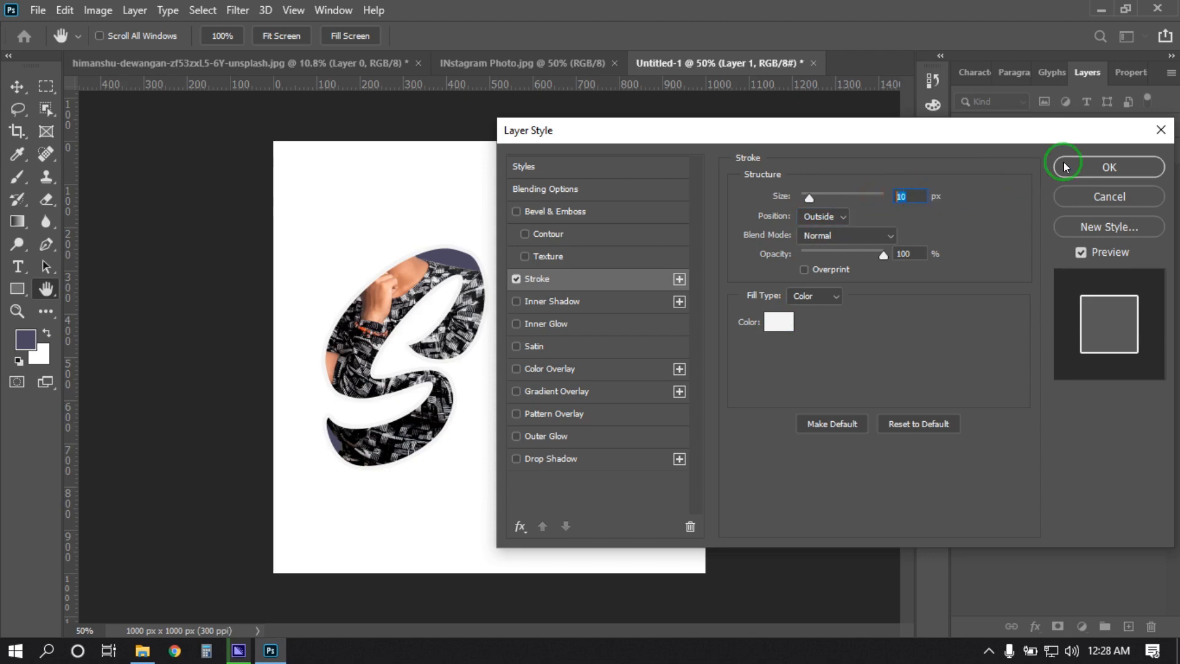
click(1084, 168)
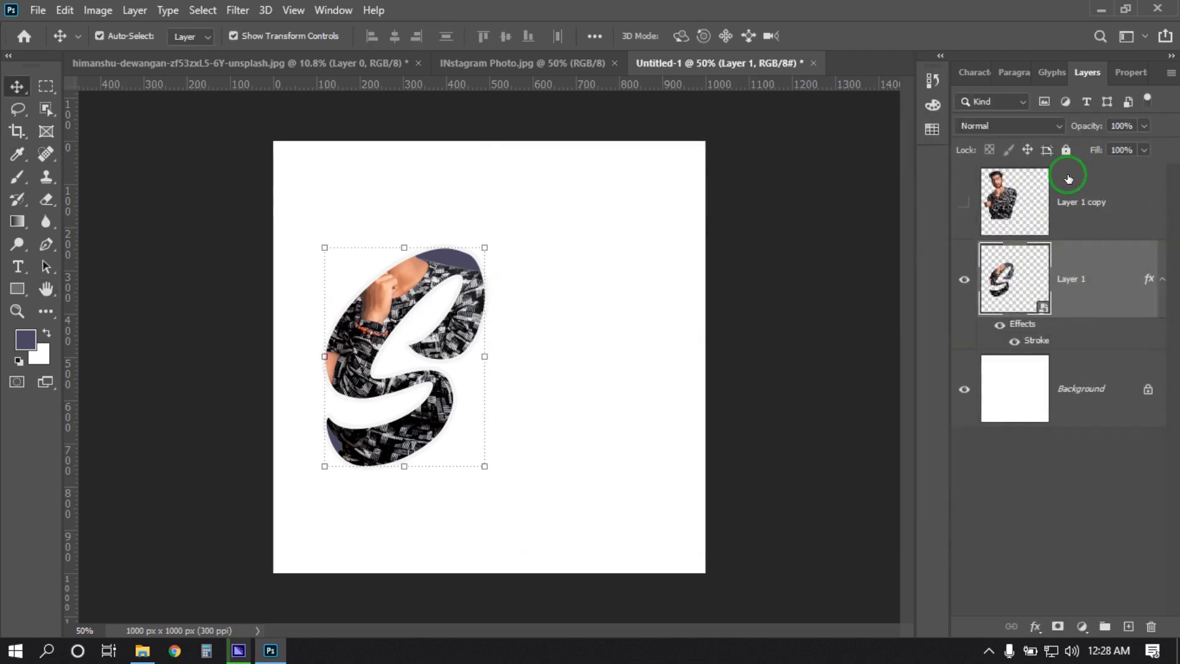
Step: Add a solid colour fill layer in light lavender #cfc5ff directly above the Background layer
click(1052, 384)
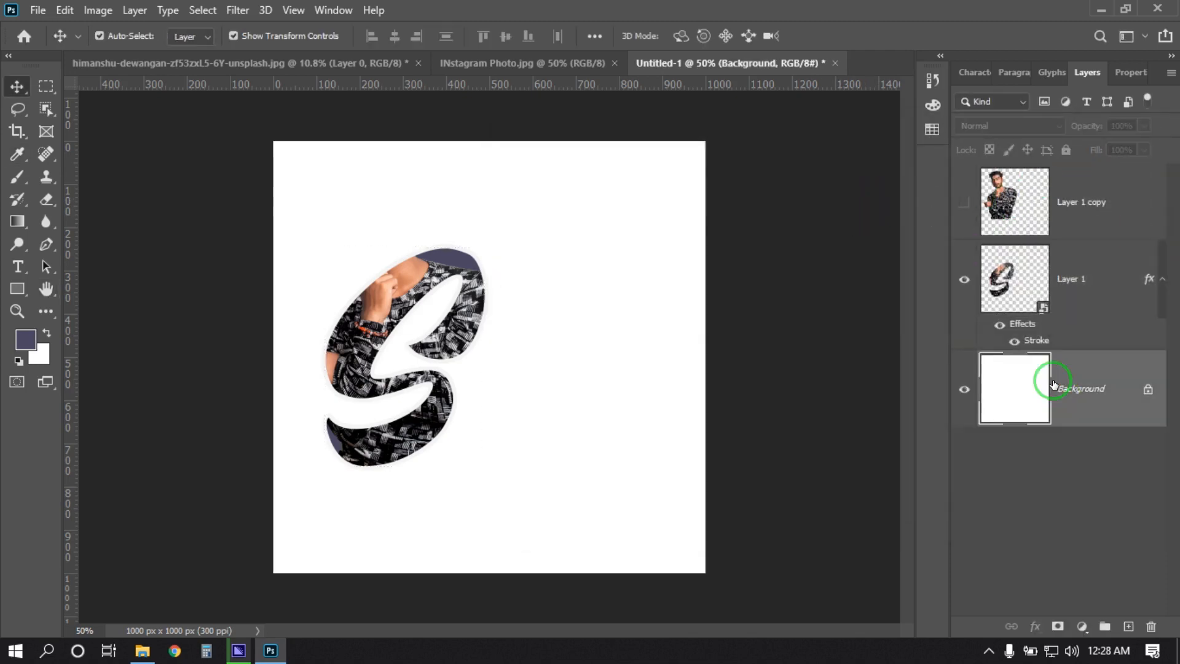
click(1085, 624)
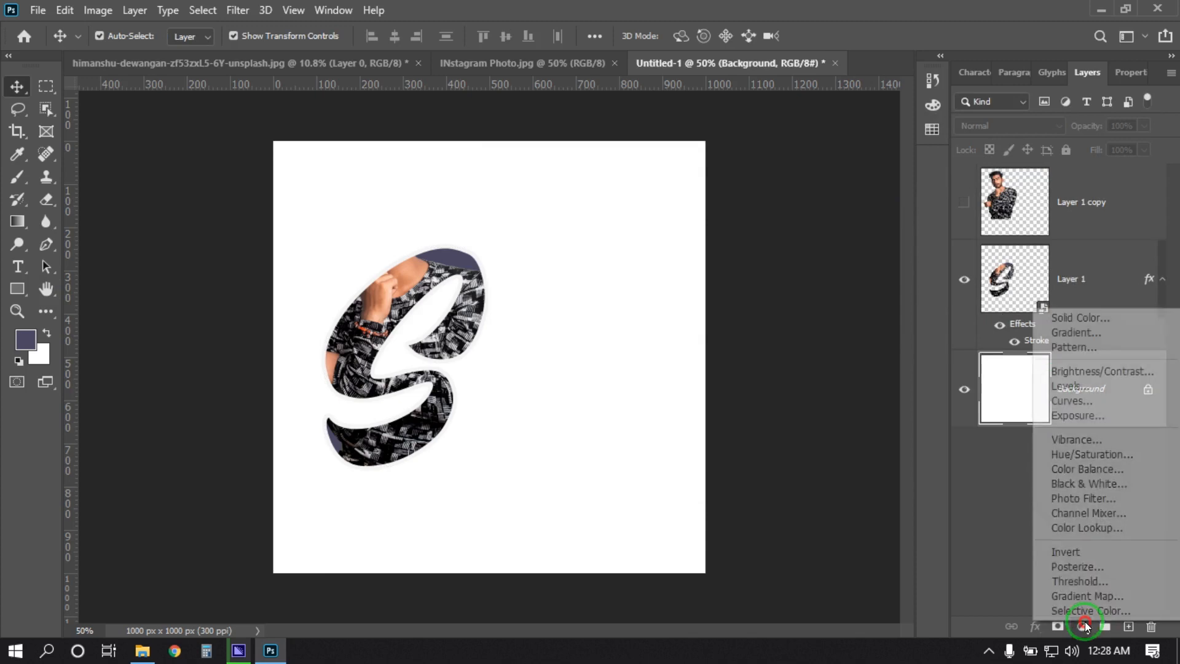
click(1080, 320)
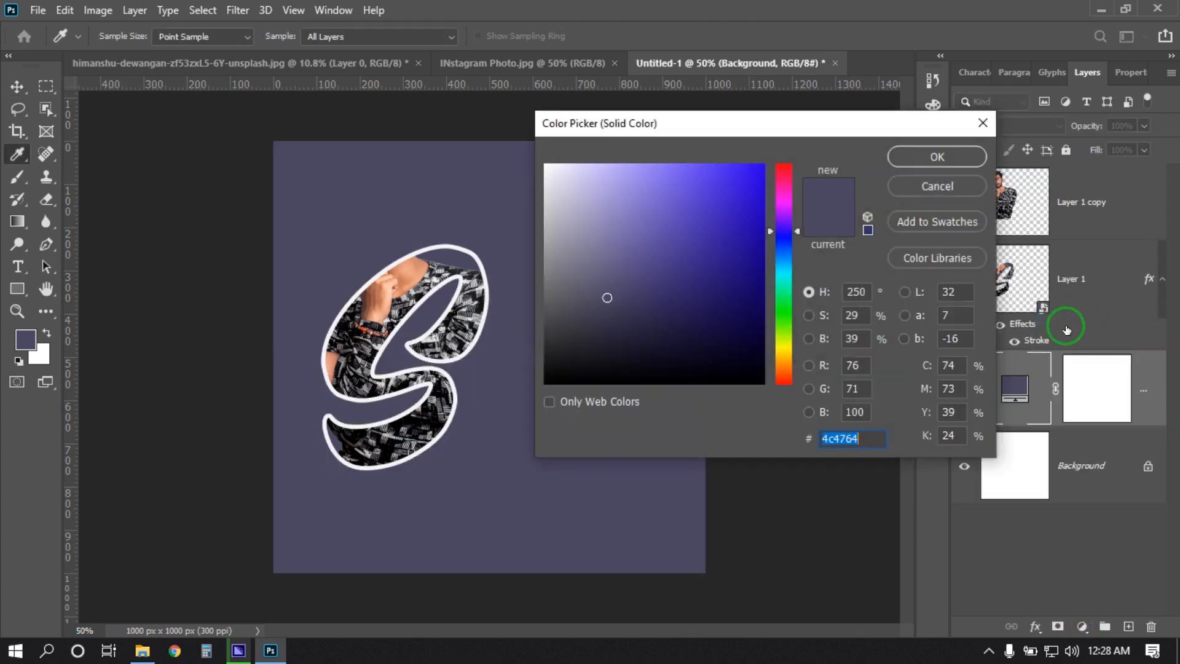
drag(571, 192, 594, 143)
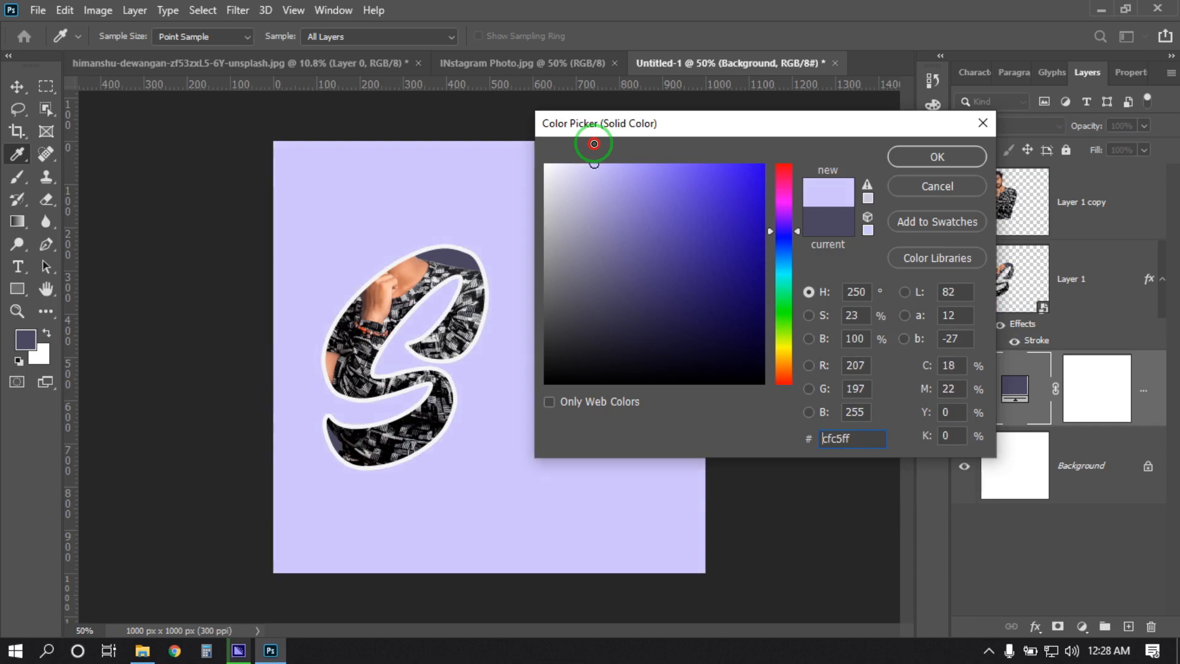
click(919, 159)
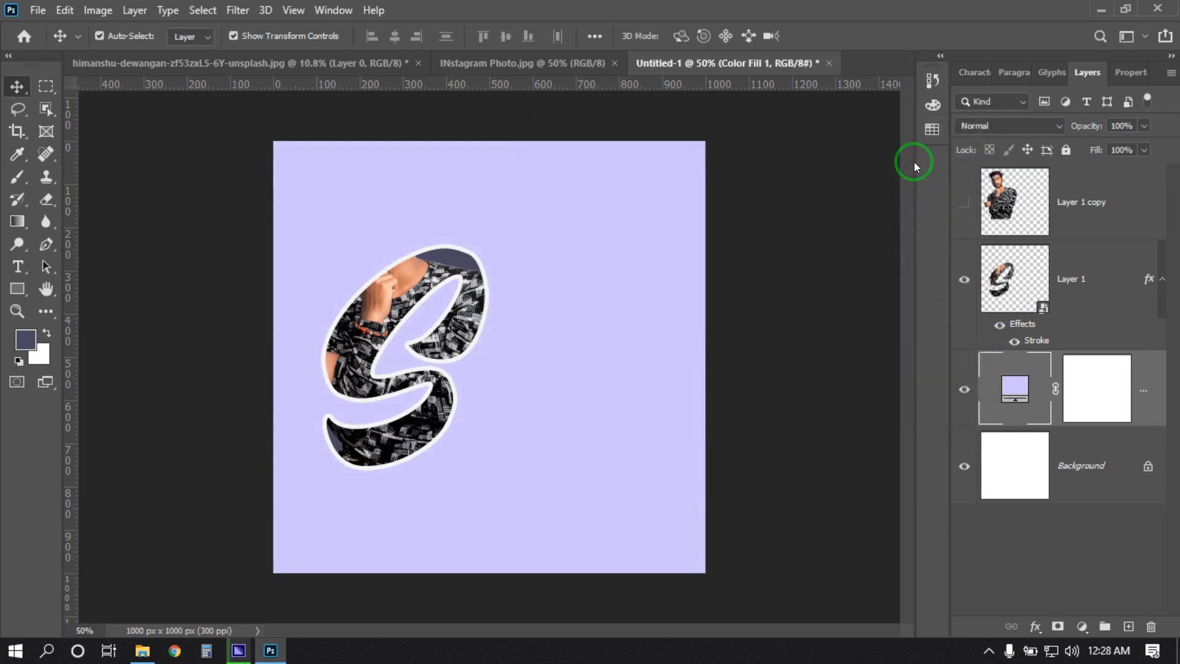
Step: Show Layer 1 copy and add a layer mask to it in the shape of the S from Layer 1
click(1062, 197)
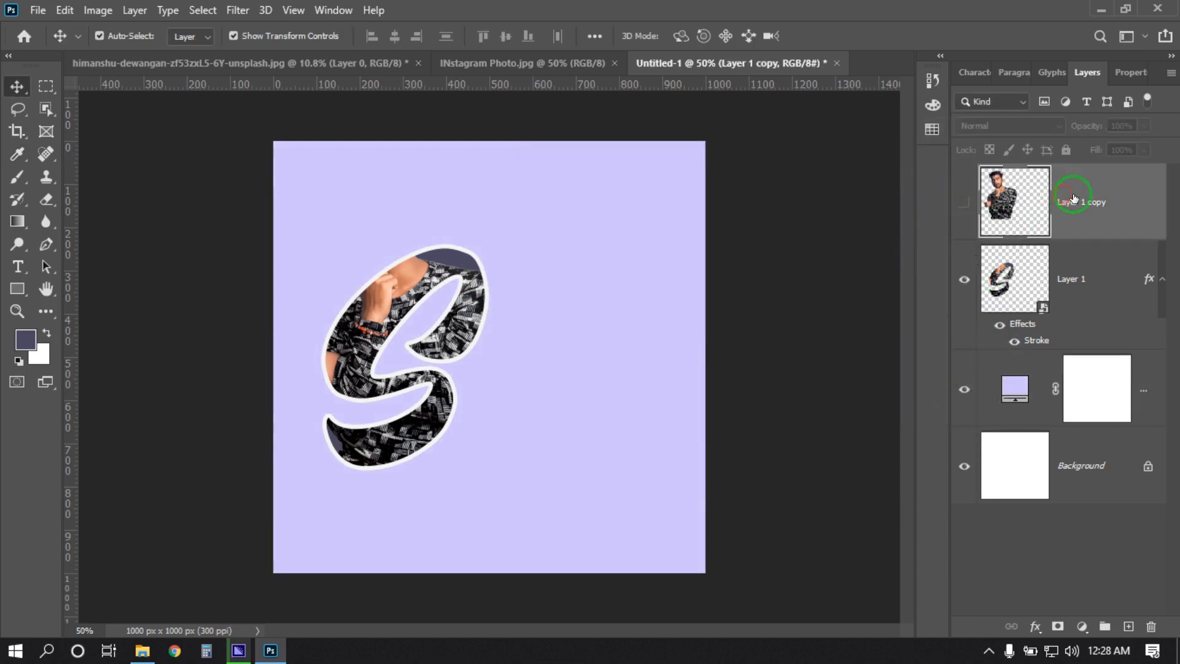
click(962, 203)
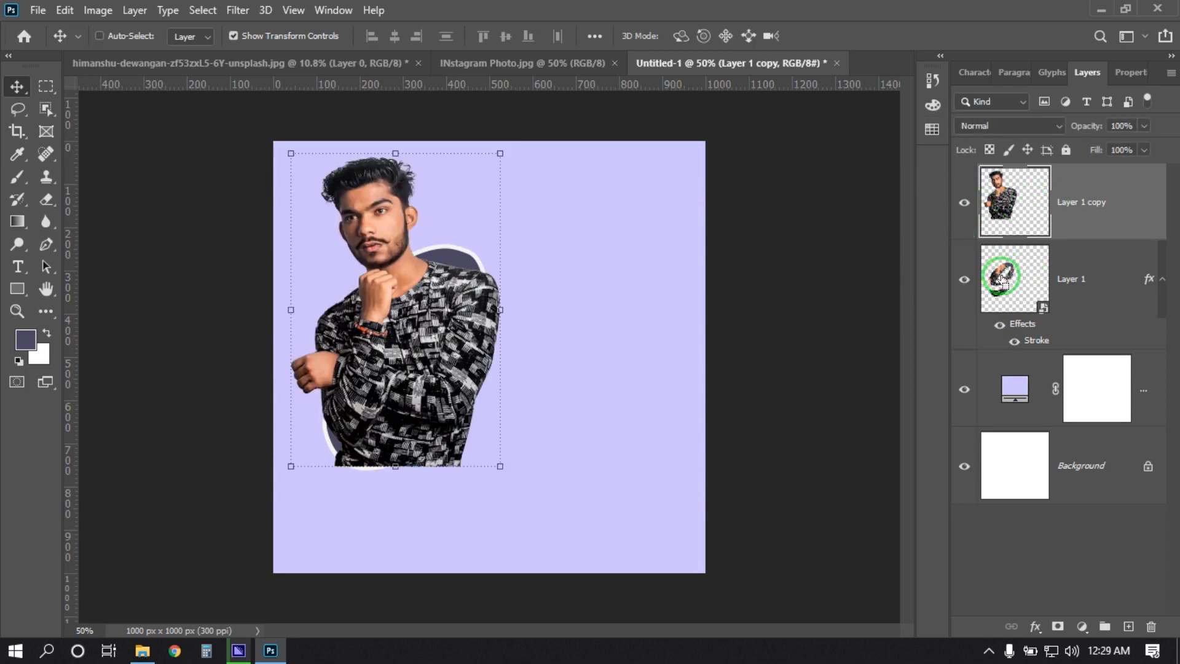
click(1008, 284)
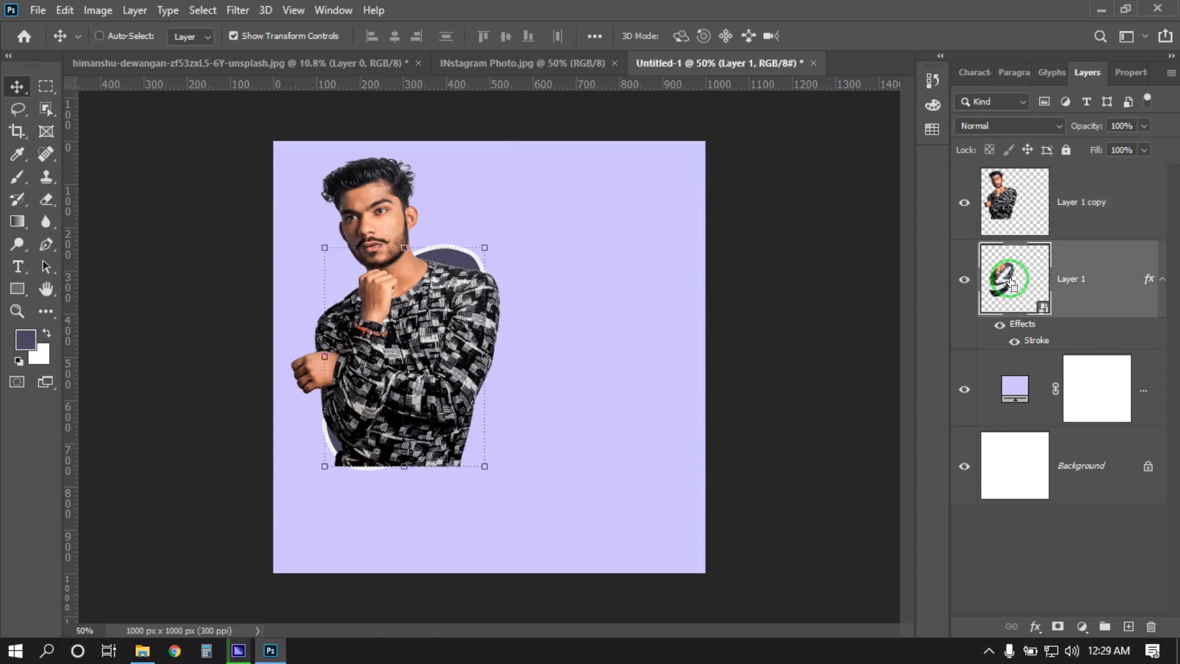
ctrl+click(1009, 282)
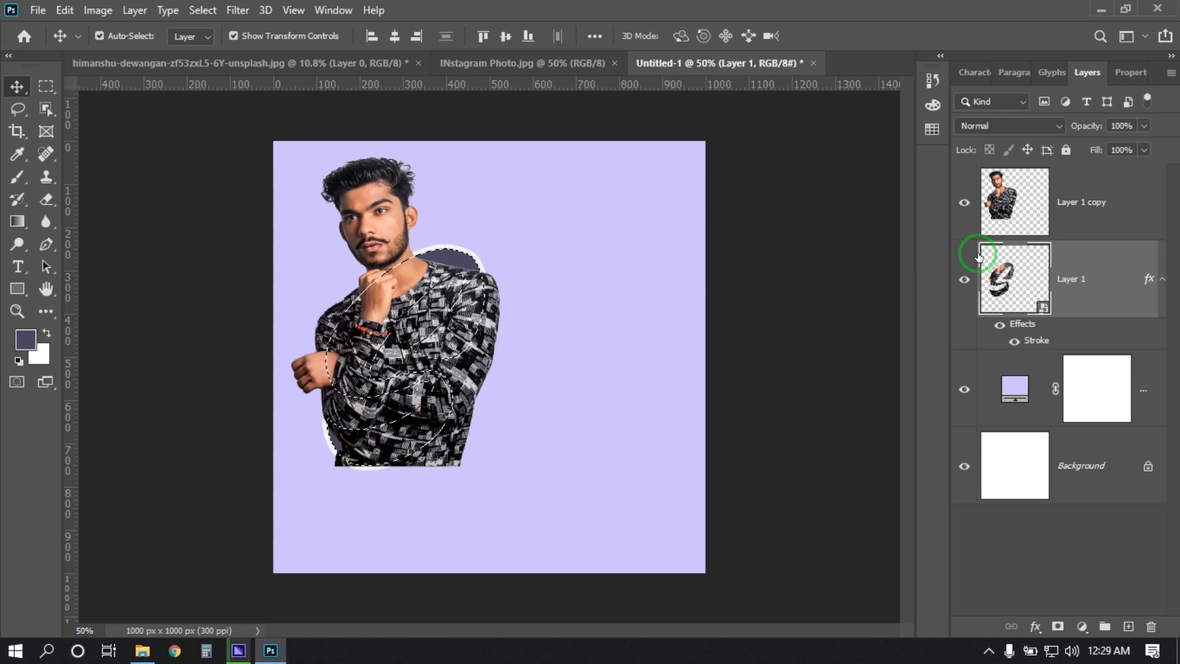
click(1005, 216)
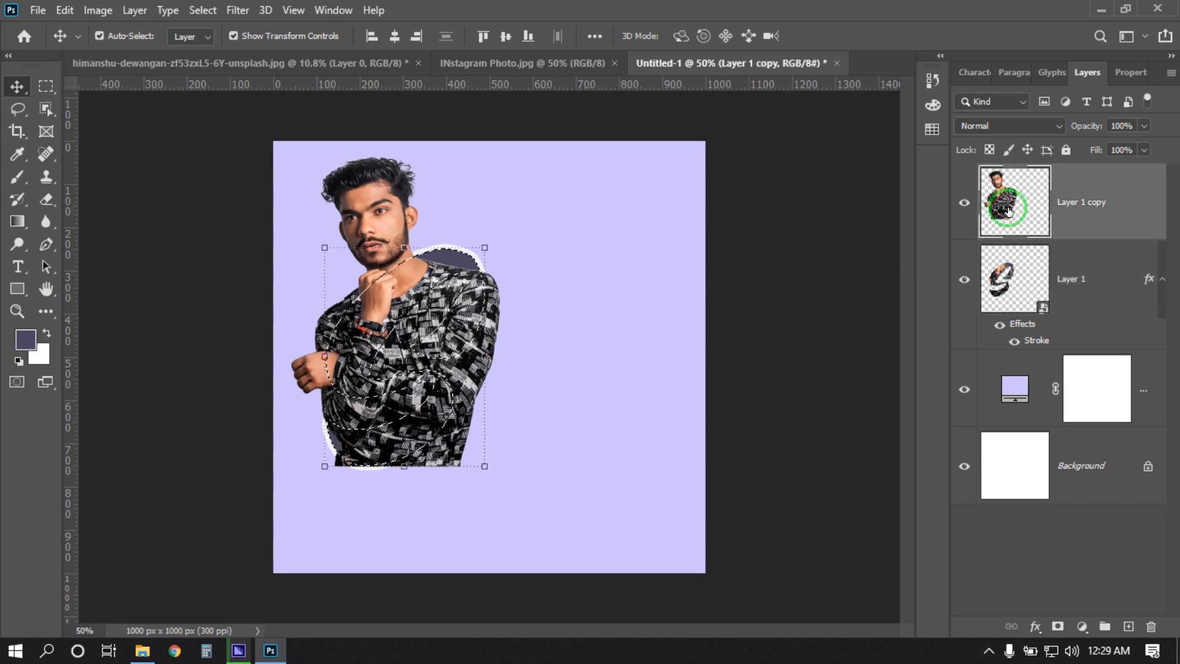
click(1057, 624)
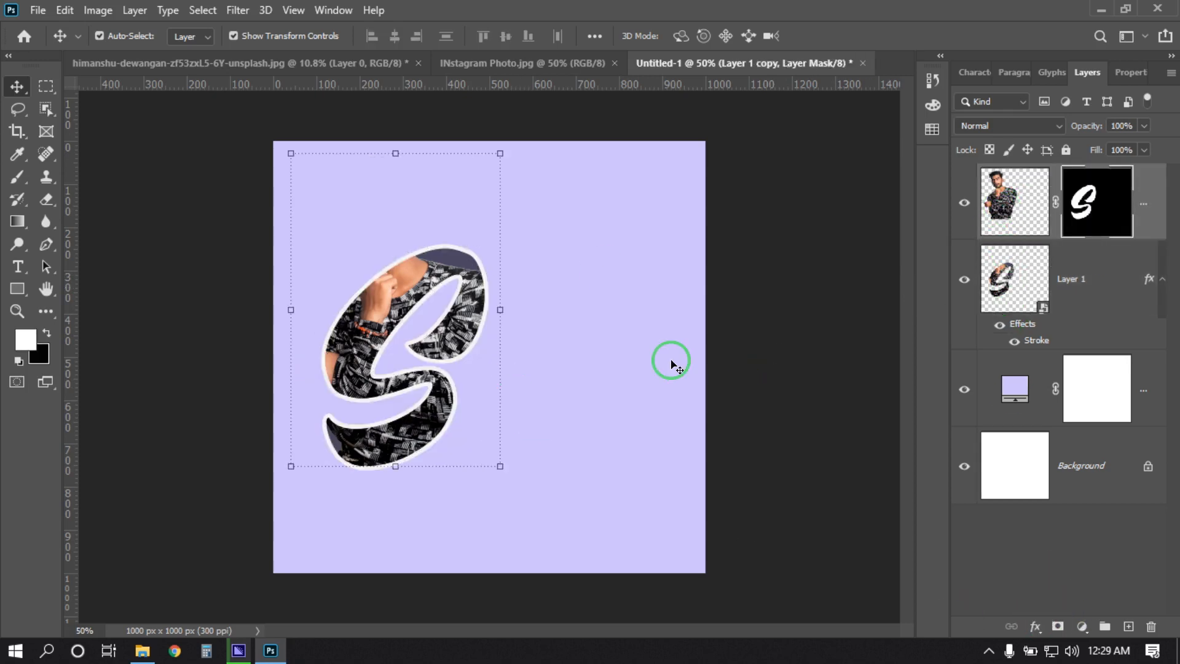
Step: Reveal the man's head by painting white on the Layer 1 copy mask with a soft 175 px brush
click(17, 176)
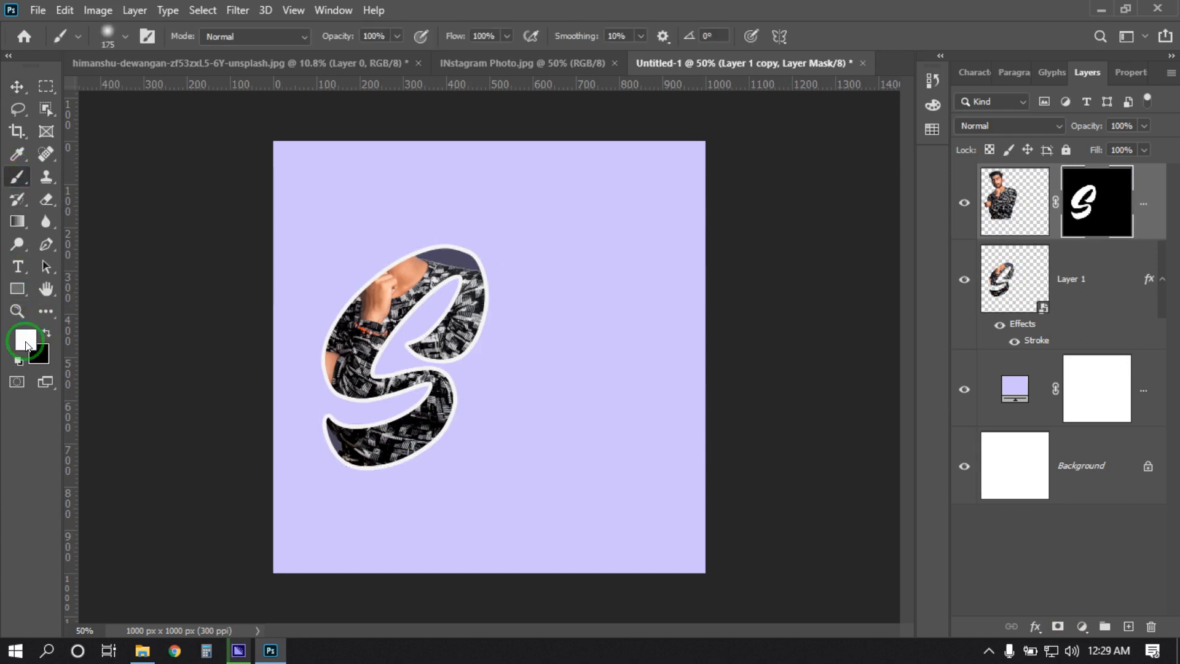
mouse_move(406, 212)
mouse_down()
mouse_move(329, 248)
mouse_move(355, 215)
mouse_move(390, 211)
mouse_move(404, 236)
mouse_move(385, 264)
mouse_move(369, 241)
mouse_move(356, 267)
mouse_move(384, 262)
mouse_move(408, 226)
mouse_up()
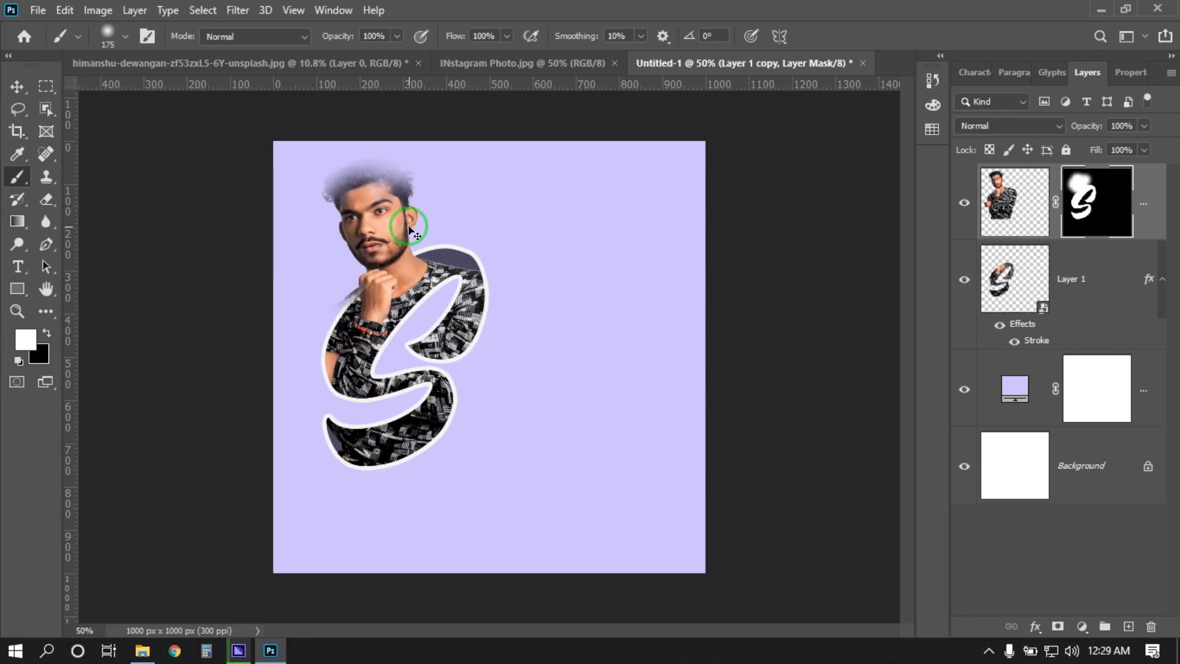
key(ctrl+z)
key(ctrl+plus)
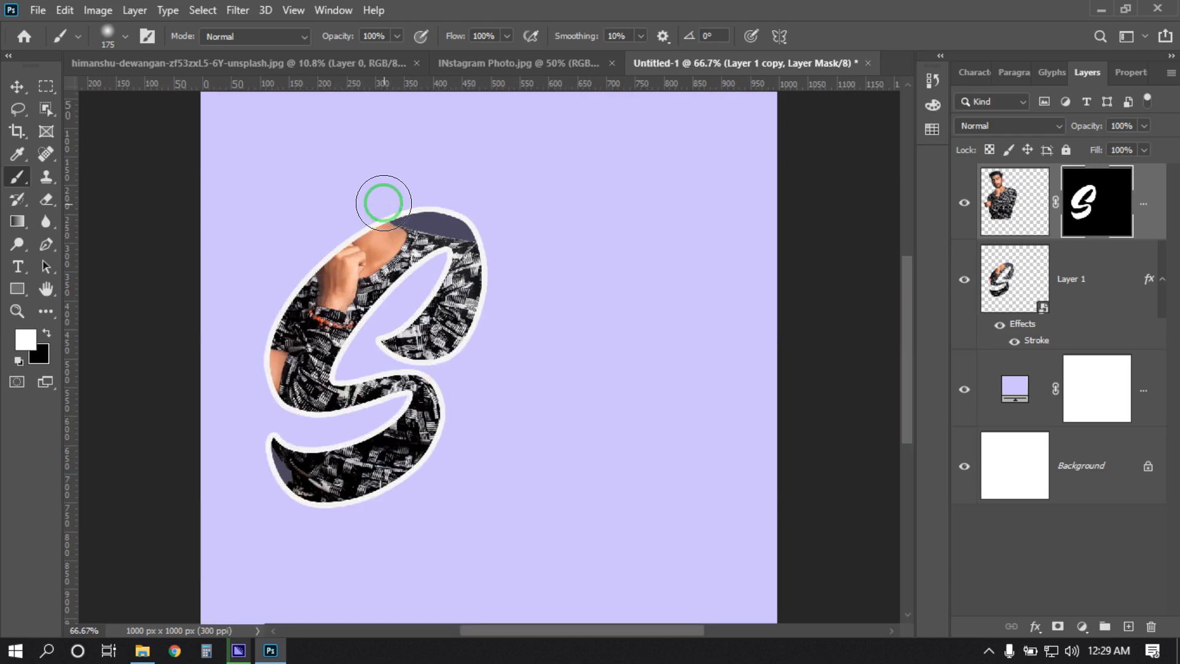
mouse_move(347, 164)
mouse_down()
mouse_move(310, 221)
mouse_move(316, 185)
mouse_move(341, 178)
mouse_move(319, 156)
mouse_move(269, 161)
mouse_move(313, 150)
mouse_move(382, 163)
mouse_move(383, 214)
mouse_up()
Step: Reveal the man's chin, neck and fist on the mask with a white 50 px brush
key(bracketleft)
key(bracketleft)
key(bracketleft)
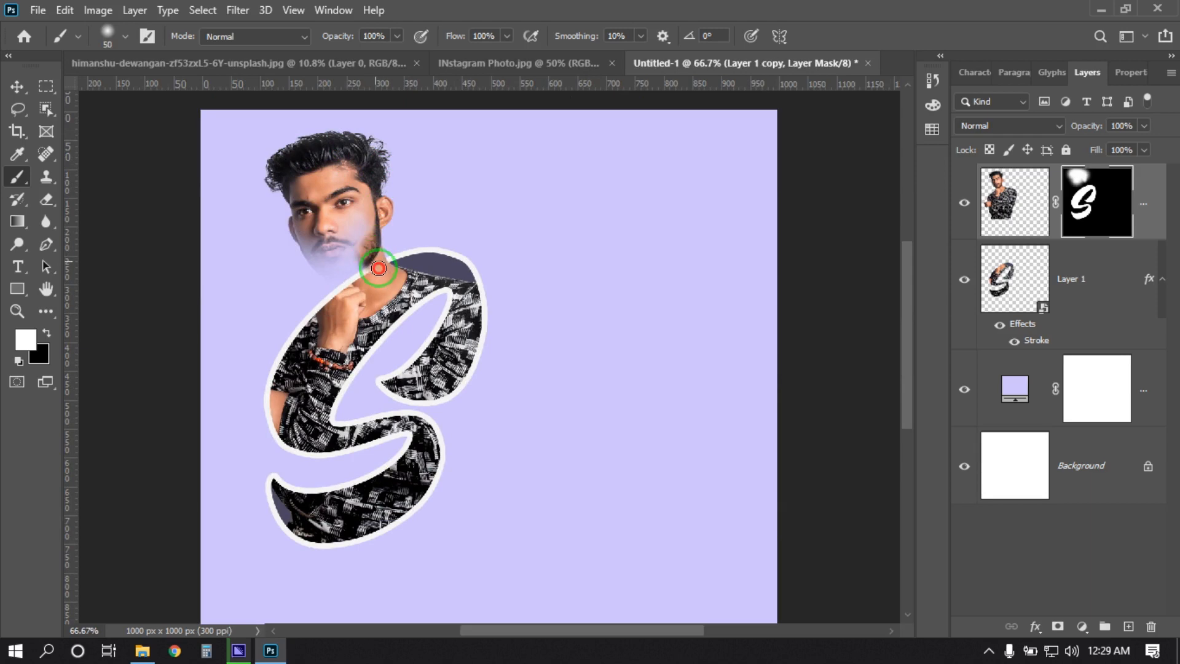
drag(339, 279, 322, 246)
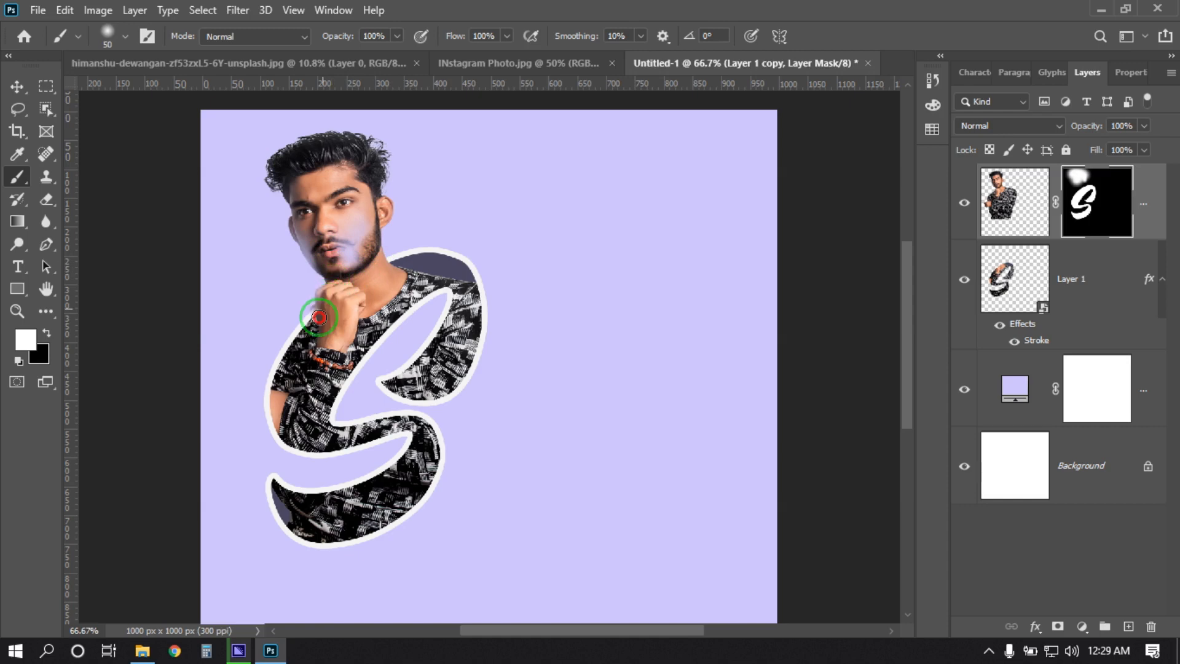
mouse_move(317, 314)
mouse_down()
mouse_move(327, 273)
mouse_move(284, 230)
mouse_move(319, 246)
mouse_move(282, 234)
mouse_move(298, 274)
mouse_move(315, 269)
mouse_move(358, 211)
mouse_move(320, 245)
mouse_move(289, 356)
mouse_move(312, 333)
mouse_up()
Step: Restore the faded parts of the man's face on the mask with a white 100 px brush
key(bracketright)
key(bracketright)
key(bracketright)
key(bracketright)
key(bracketright)
key(ctrl+z)
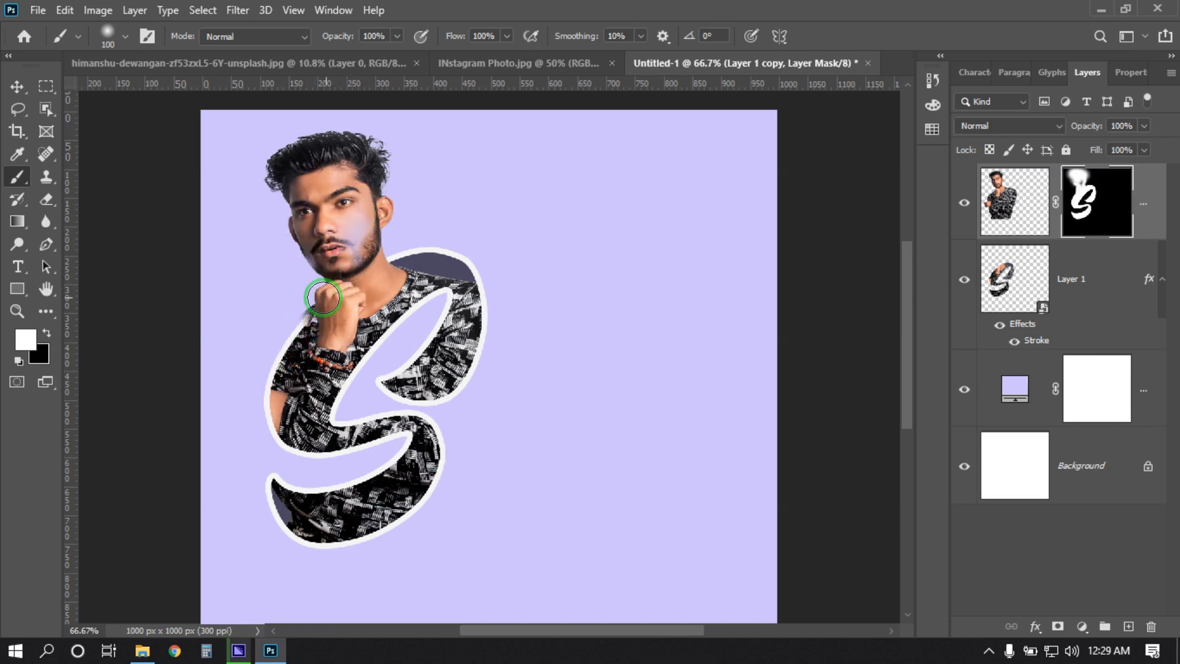
ctrl+click(1020, 280)
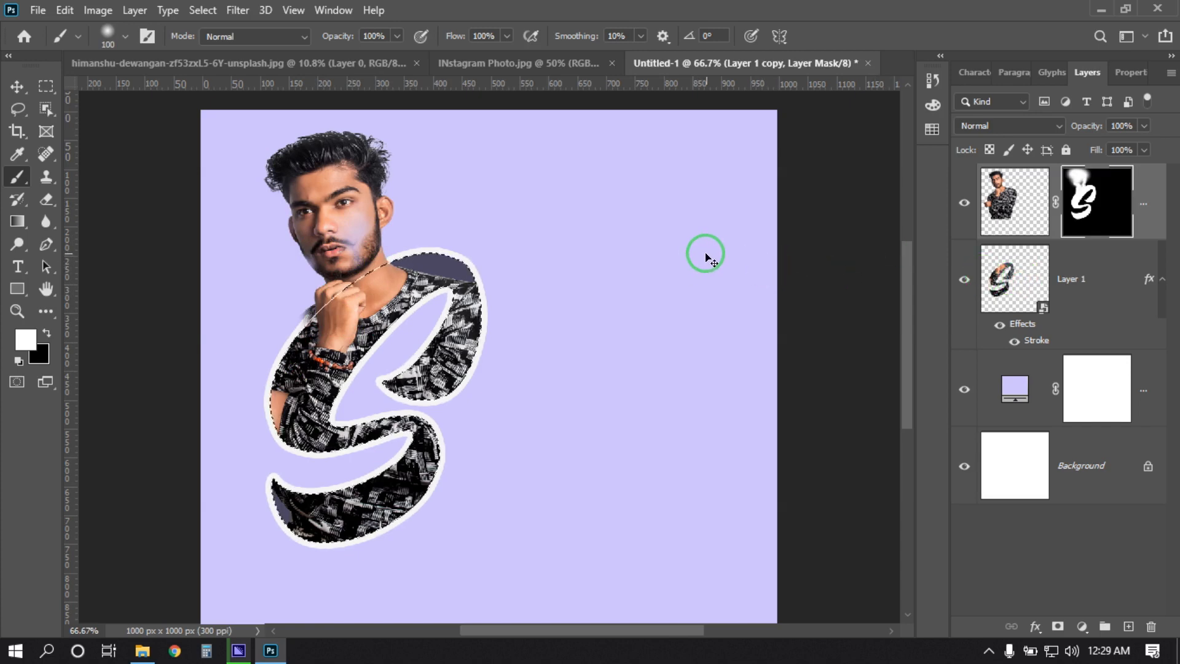
key(ctrl+d)
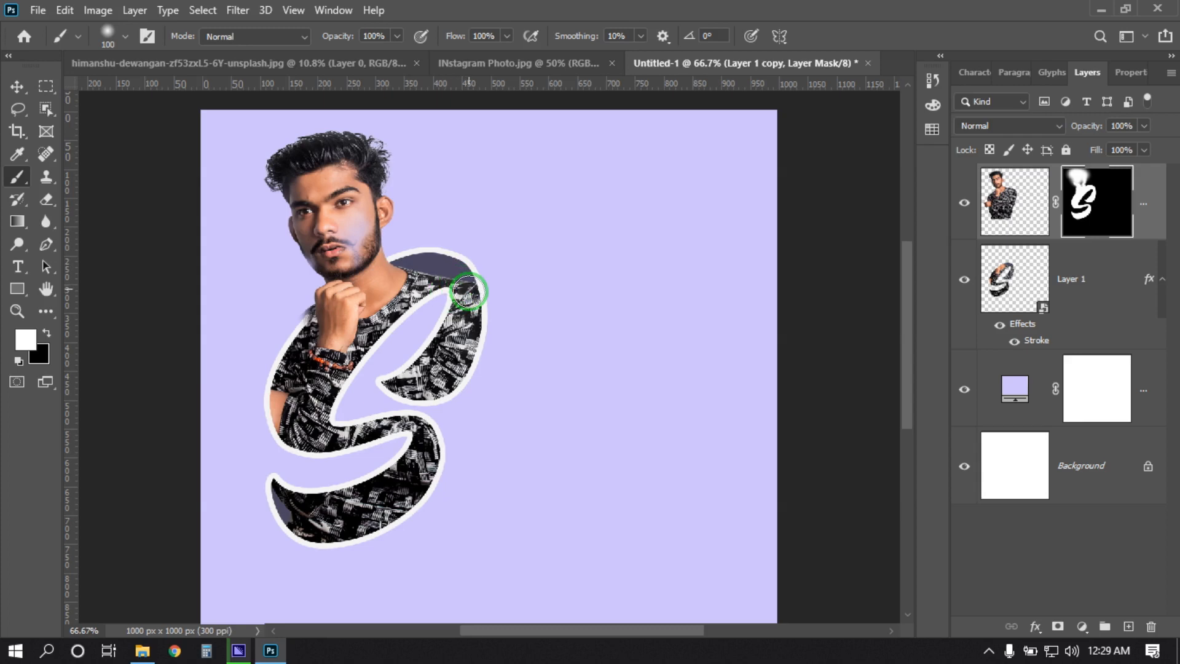
mouse_move(341, 212)
mouse_down()
mouse_move(315, 250)
mouse_move(328, 246)
mouse_move(286, 162)
mouse_move(383, 166)
mouse_up()
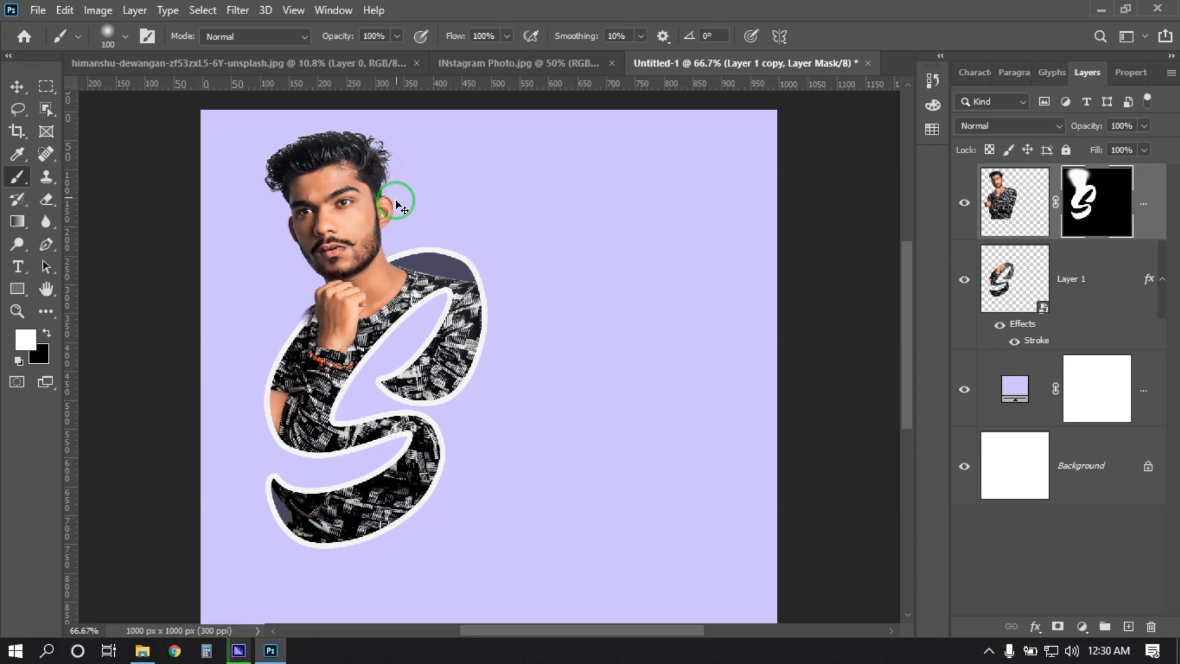
Step: Hide the sleeve spilling over the S outline beside the fist by painting black on the mask with a 12 px brush
key(ctrl+plus)
key(ctrl+plus)
drag(628, 368, 696, 382)
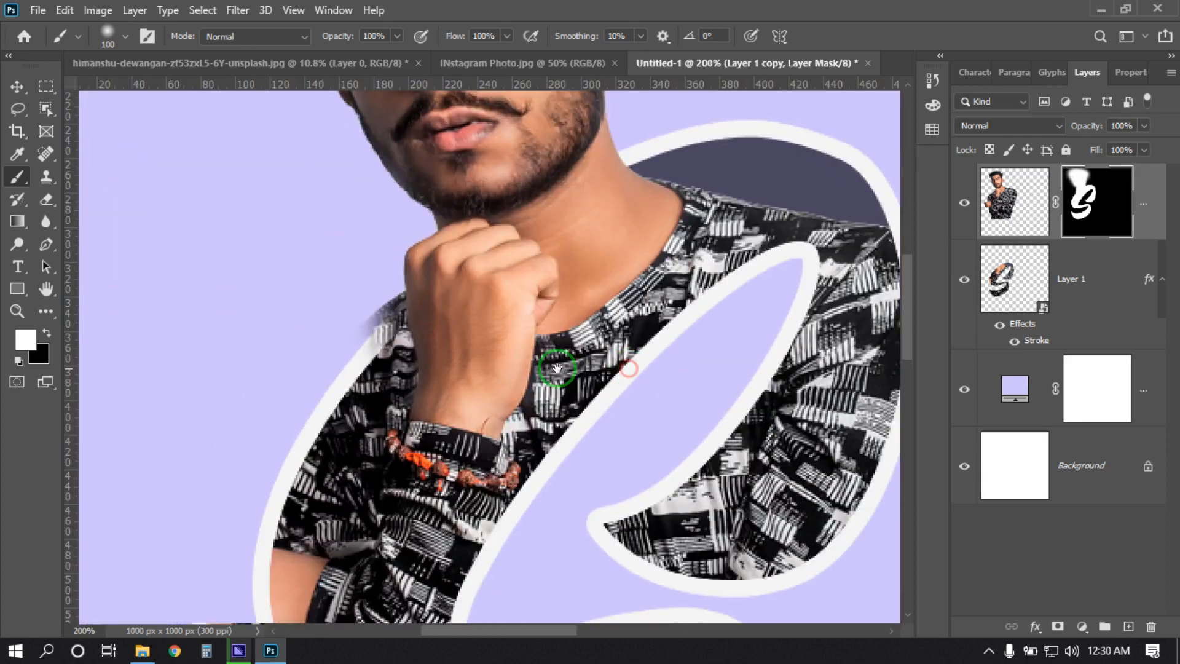
click(48, 332)
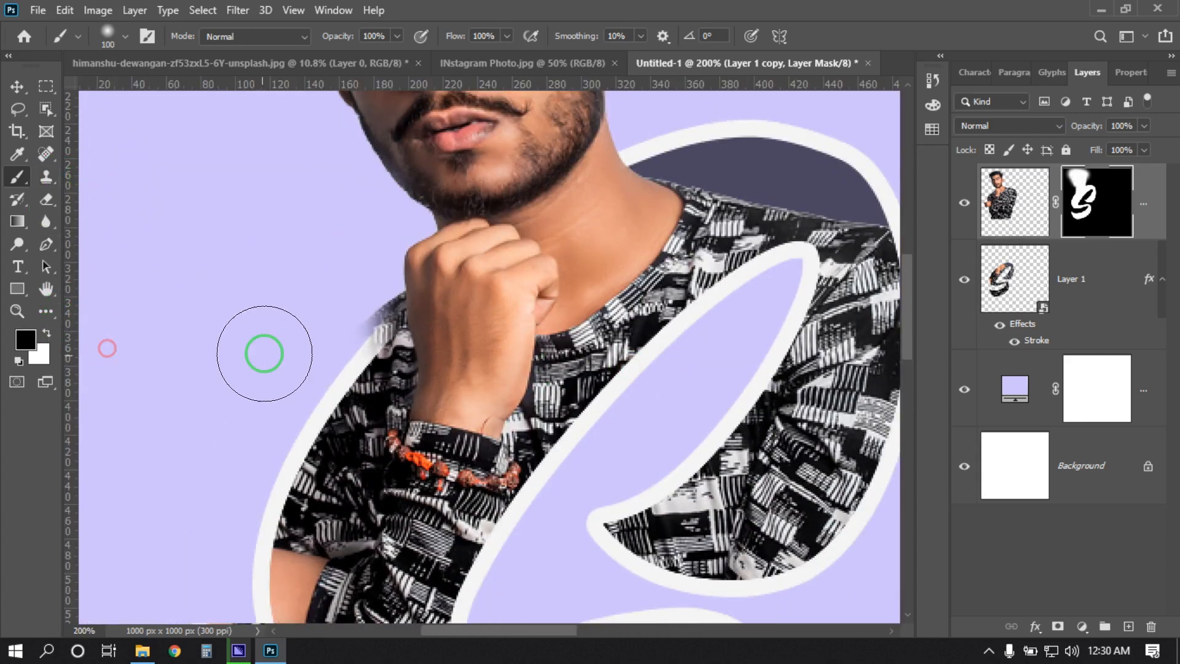
key(bracketleft)
key(bracketleft)
key(bracketleft)
key(bracketleft)
key(bracketleft)
key(bracketleft)
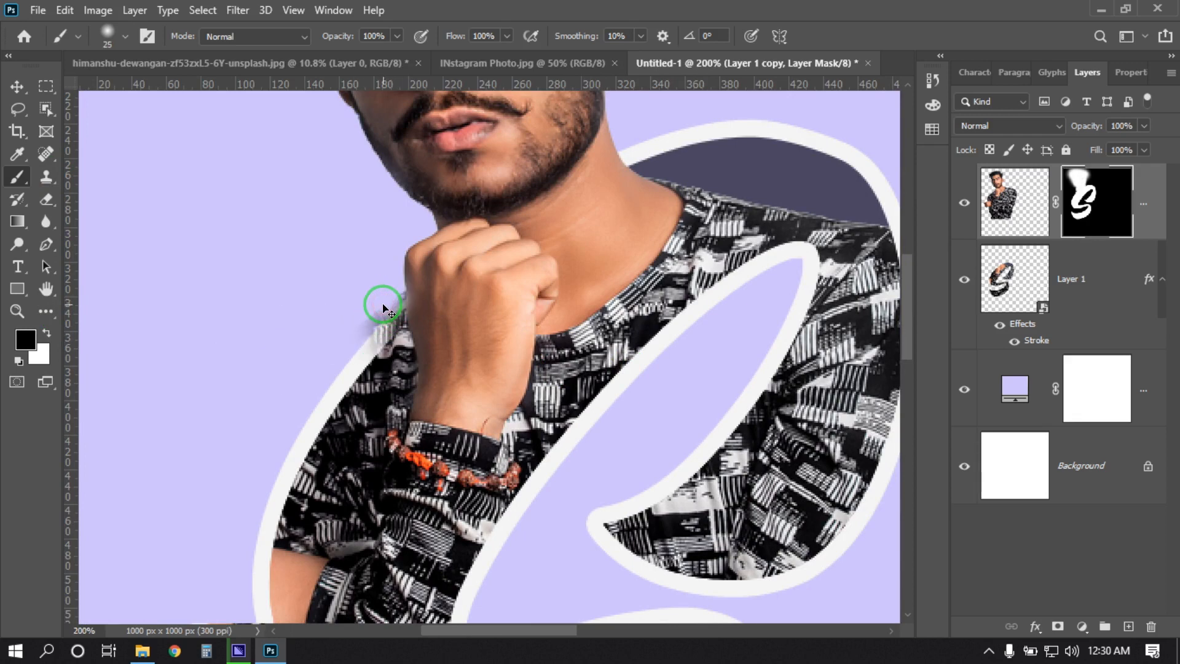
click(125, 35)
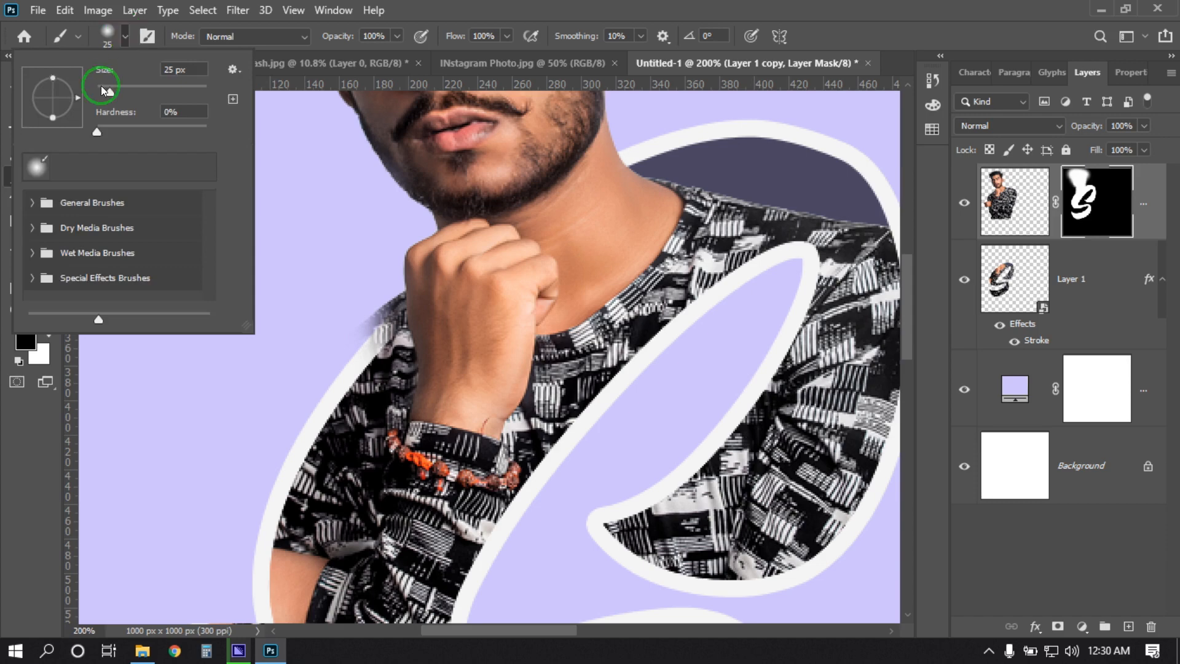
drag(108, 96, 100, 94)
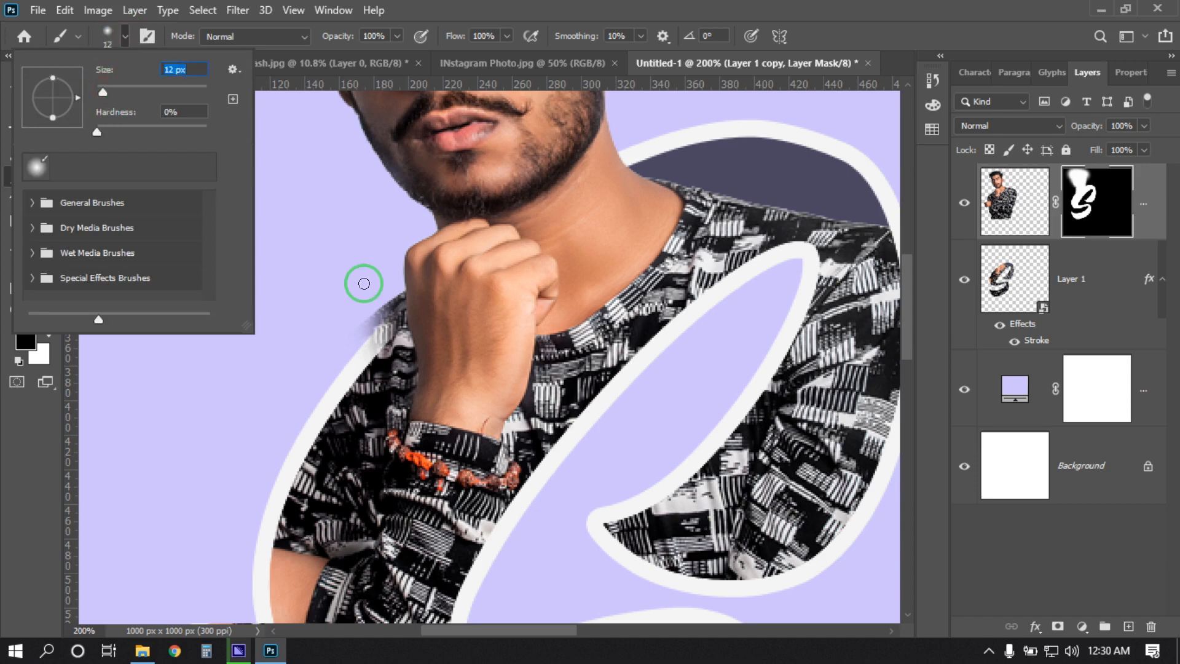
click(373, 326)
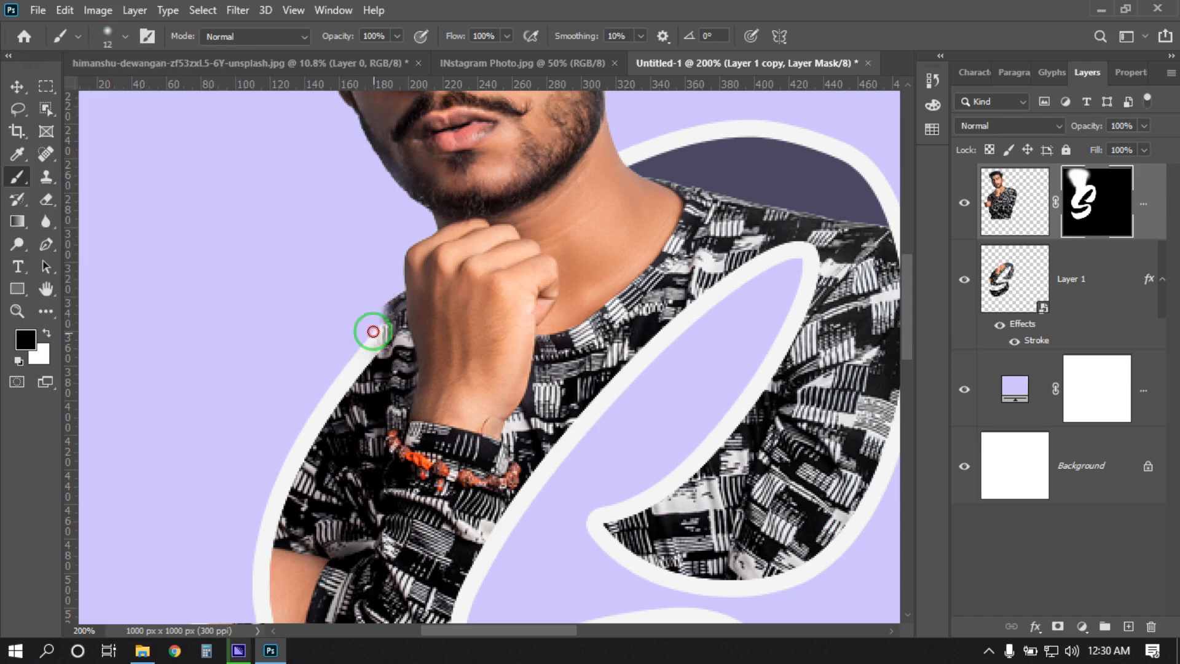
mouse_move(383, 336)
mouse_down()
mouse_move(382, 309)
mouse_move(390, 299)
mouse_move(377, 311)
mouse_move(398, 291)
mouse_move(396, 321)
mouse_move(395, 303)
mouse_move(392, 328)
mouse_move(362, 364)
mouse_up()
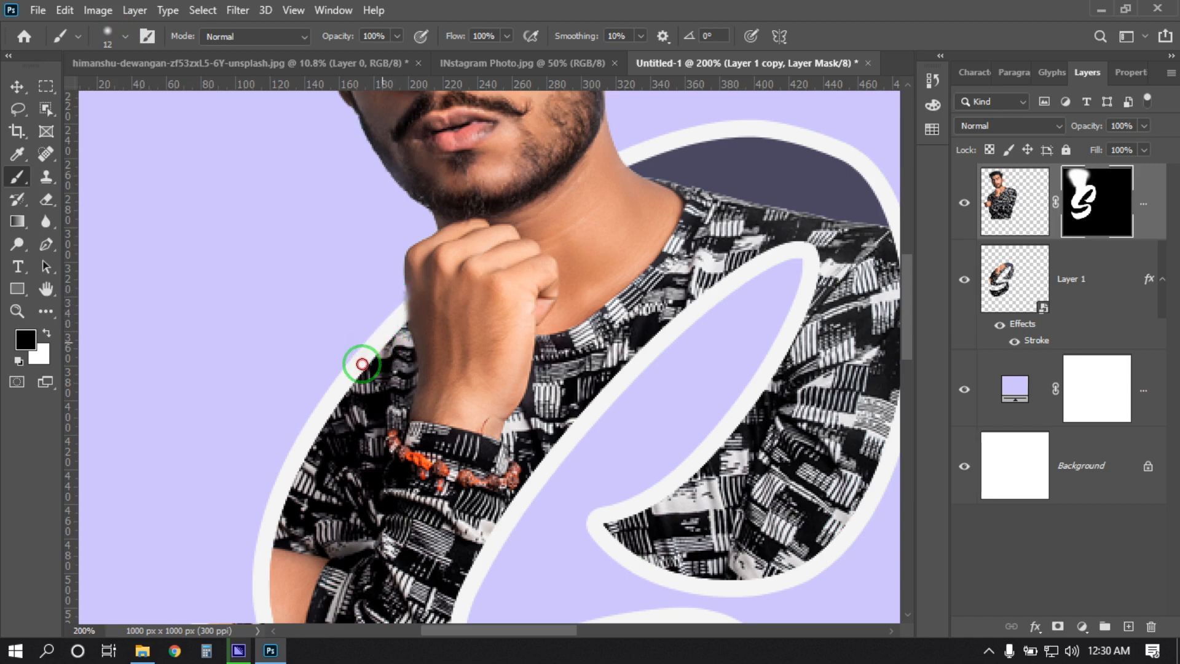
key(ctrl+0)
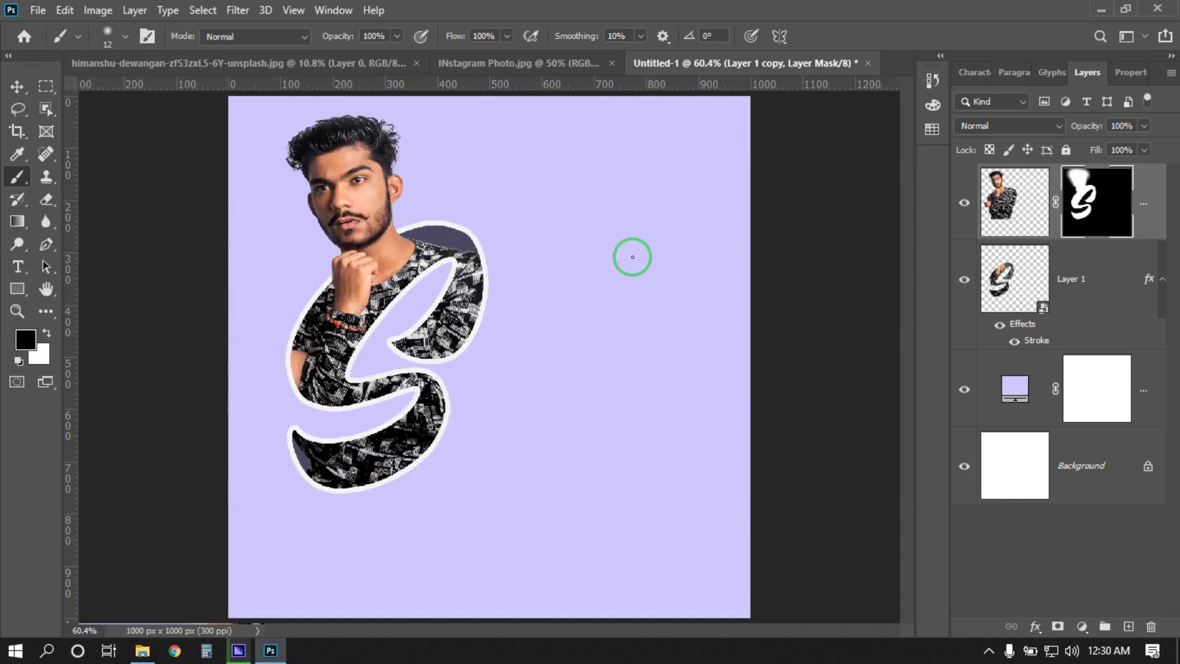
Step: Add a black Multiply drop shadow to Layer 1 with 63% opacity, 19 px distance, 29% spread and 29 px size
click(1073, 271)
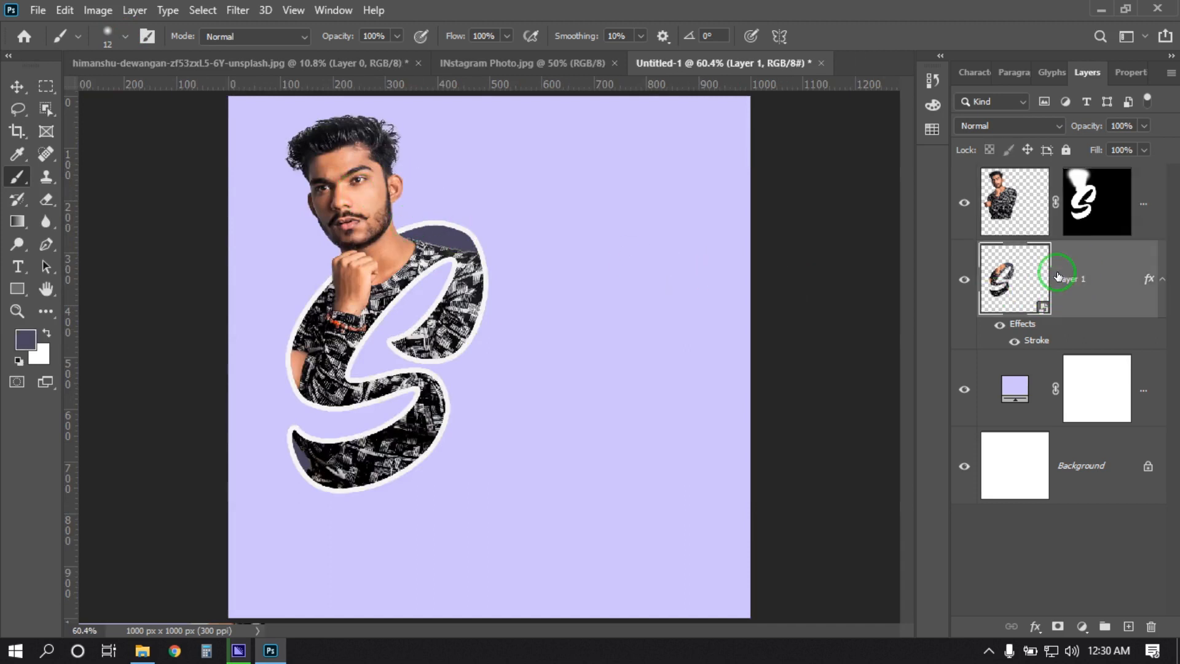
click(550, 64)
click(734, 65)
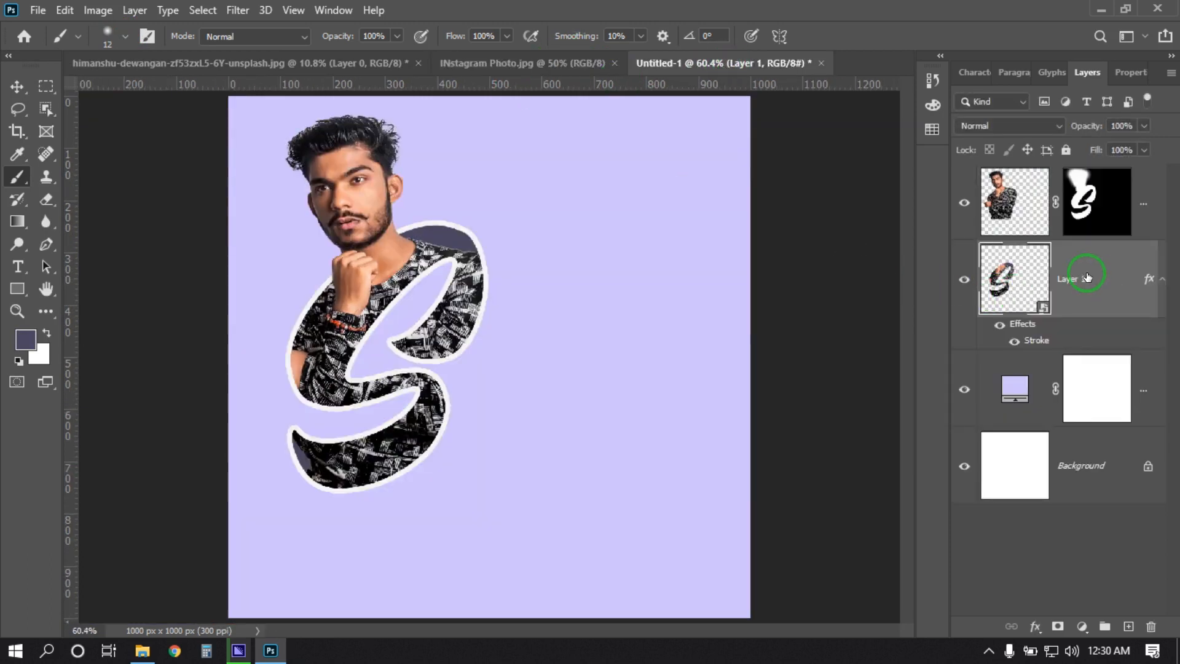
click(1034, 626)
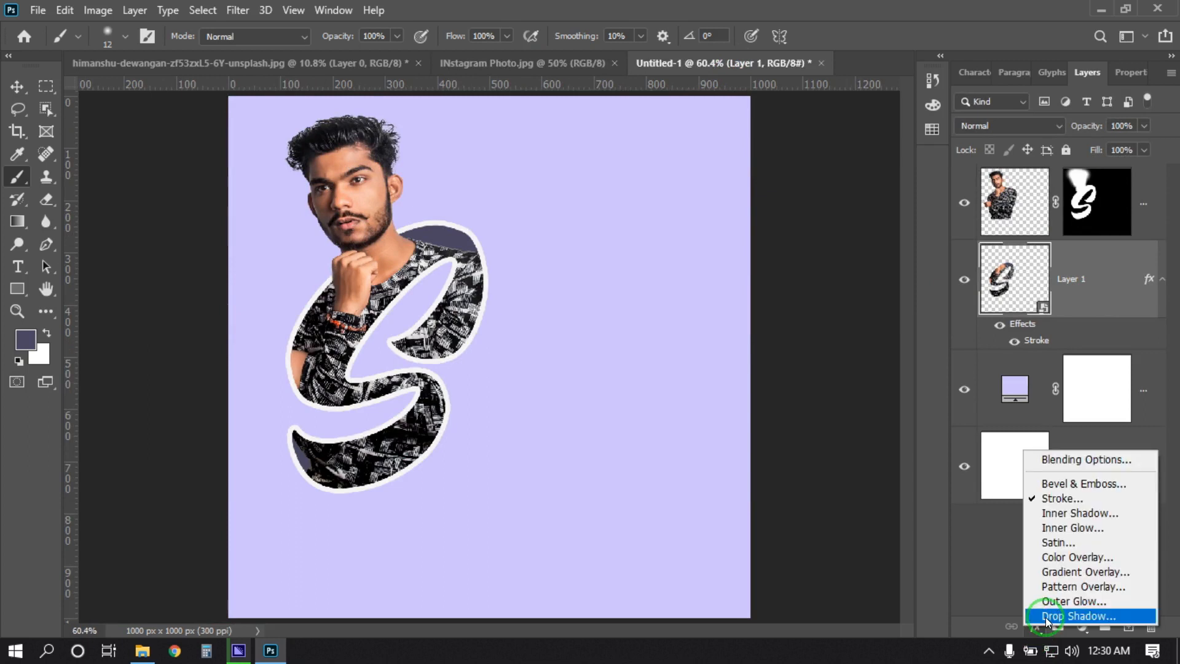
click(1045, 617)
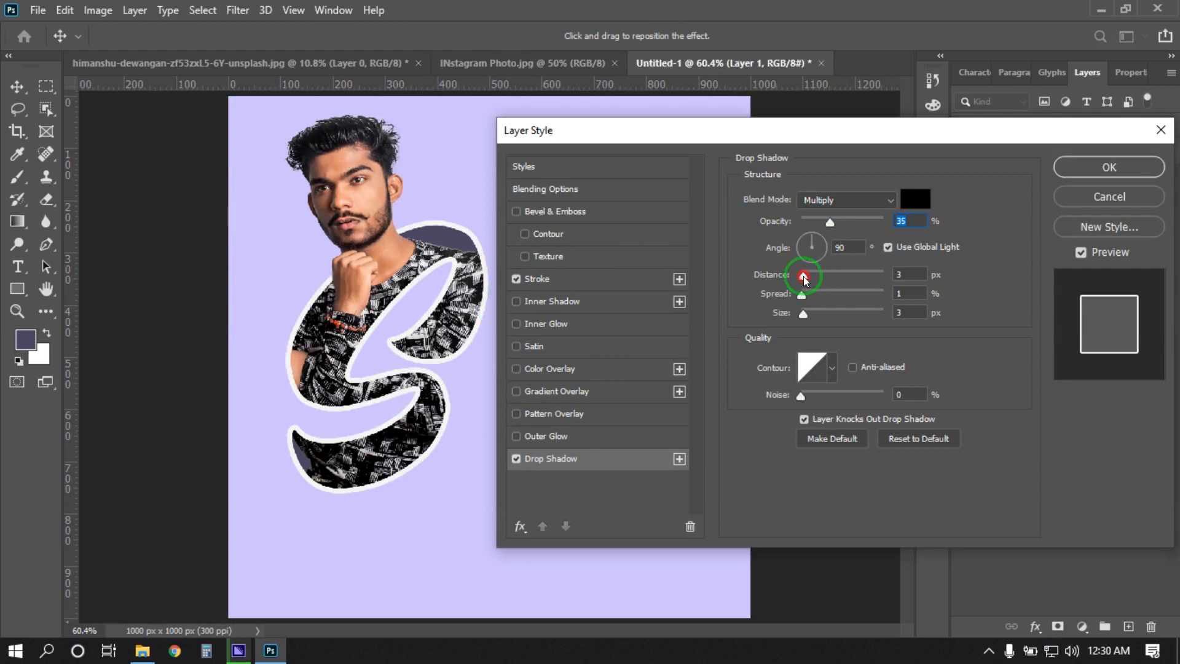
drag(805, 278, 815, 282)
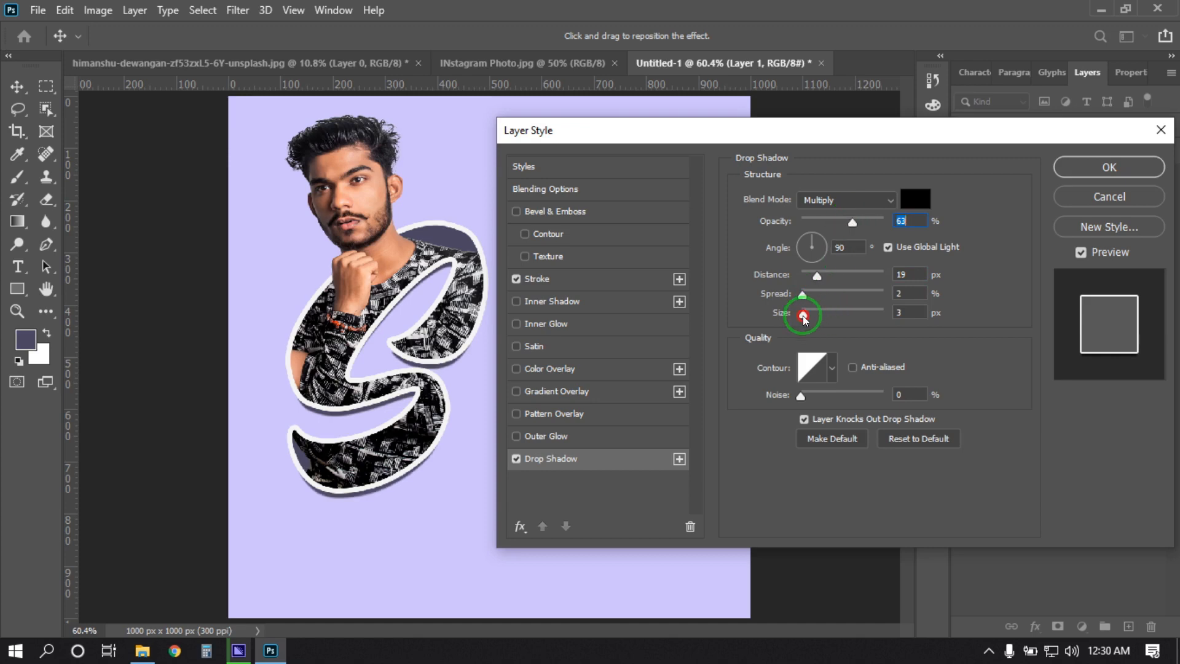
mouse_move(808, 318)
mouse_down()
mouse_move(805, 297)
mouse_move(828, 299)
mouse_move(825, 275)
mouse_move(816, 313)
mouse_up()
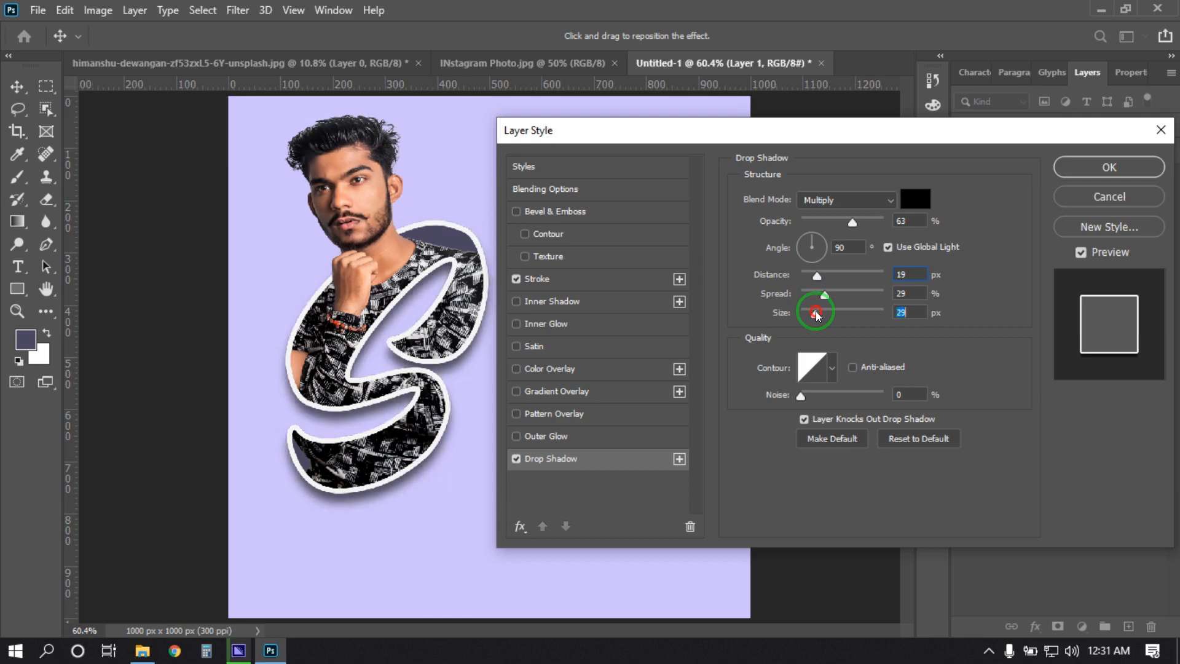
click(912, 199)
click(520, 393)
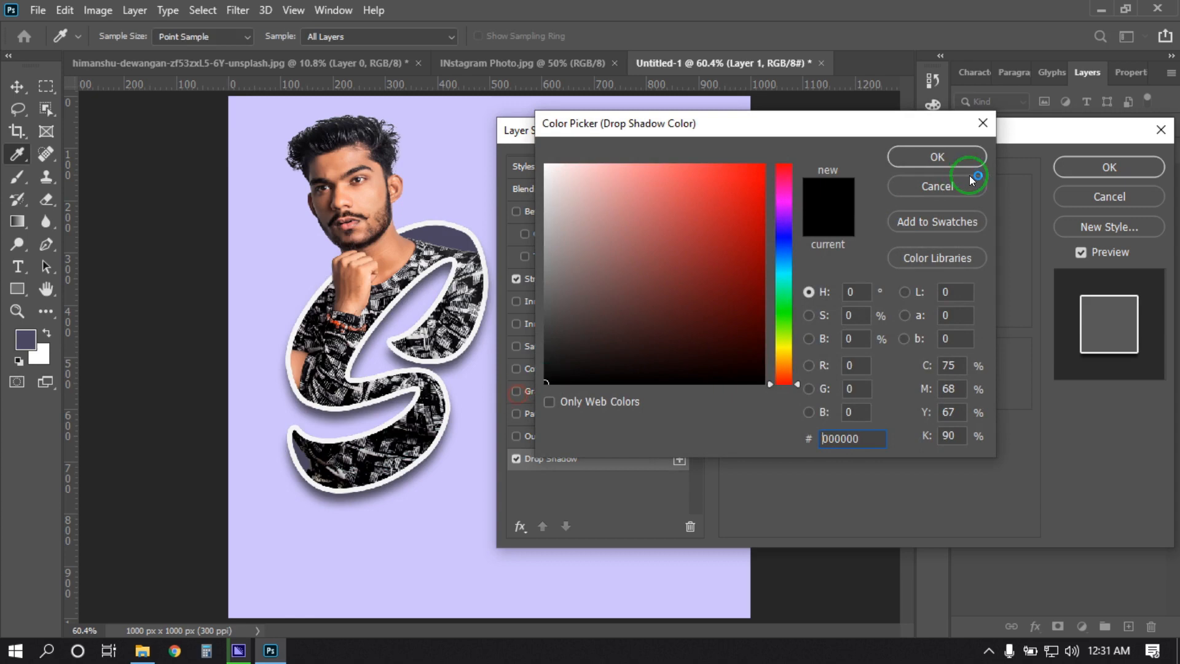
click(946, 157)
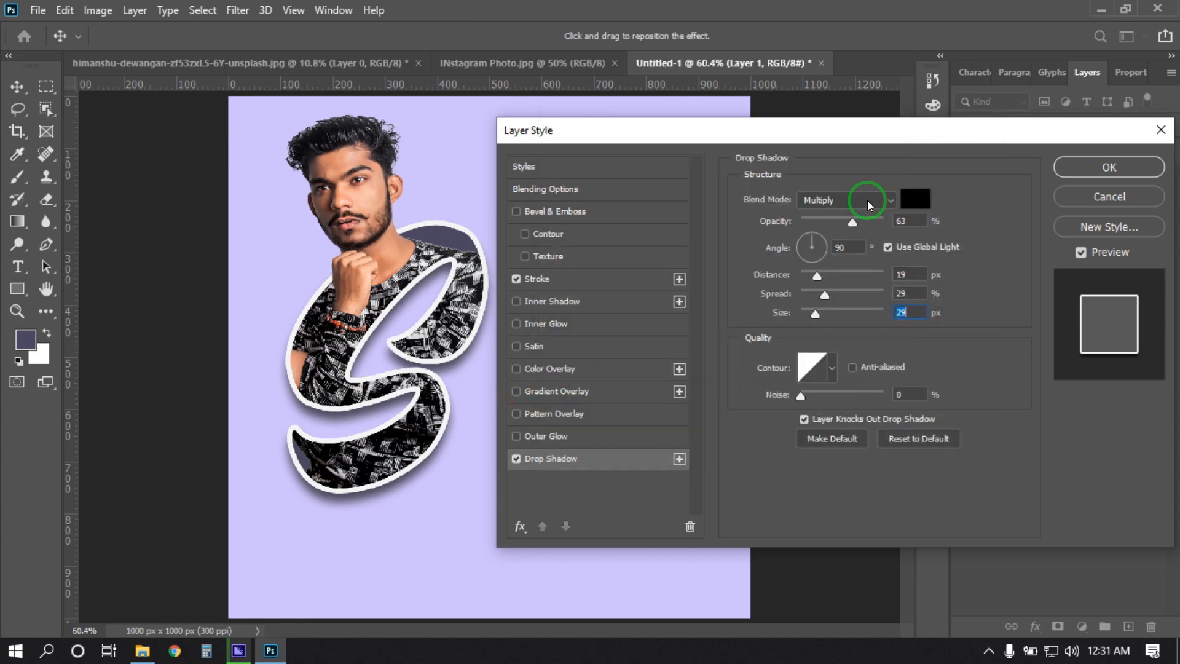
click(1106, 168)
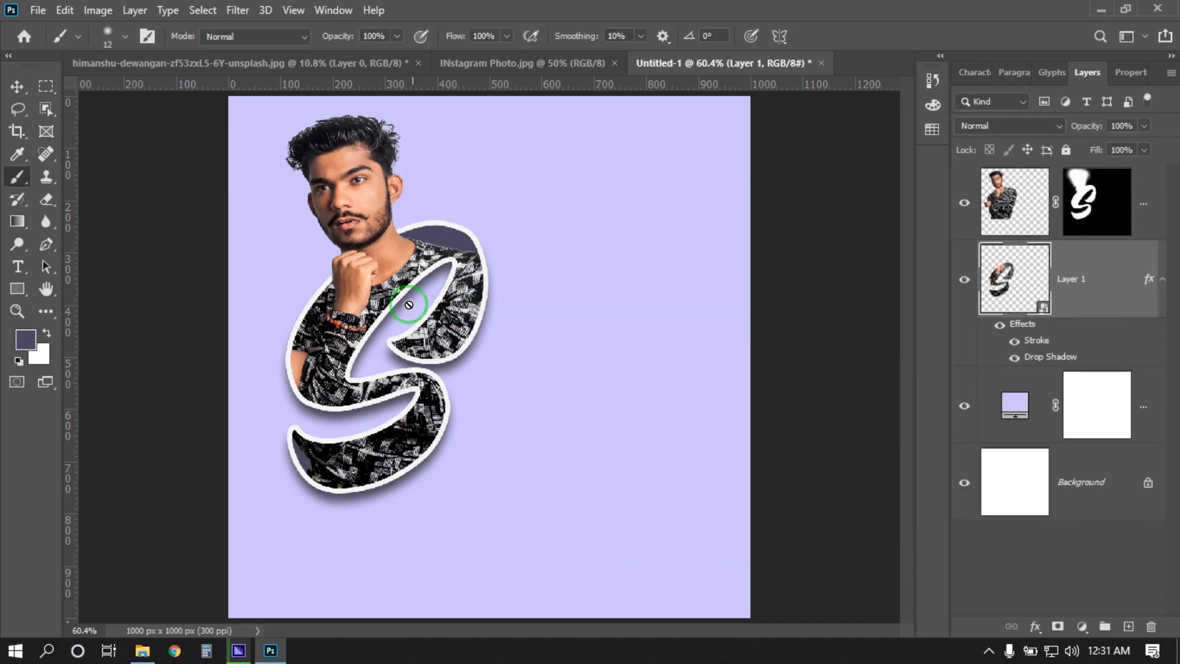
Step: Group Layer 1 copy, Layer 1 and the lavender fill layer together
click(1139, 199)
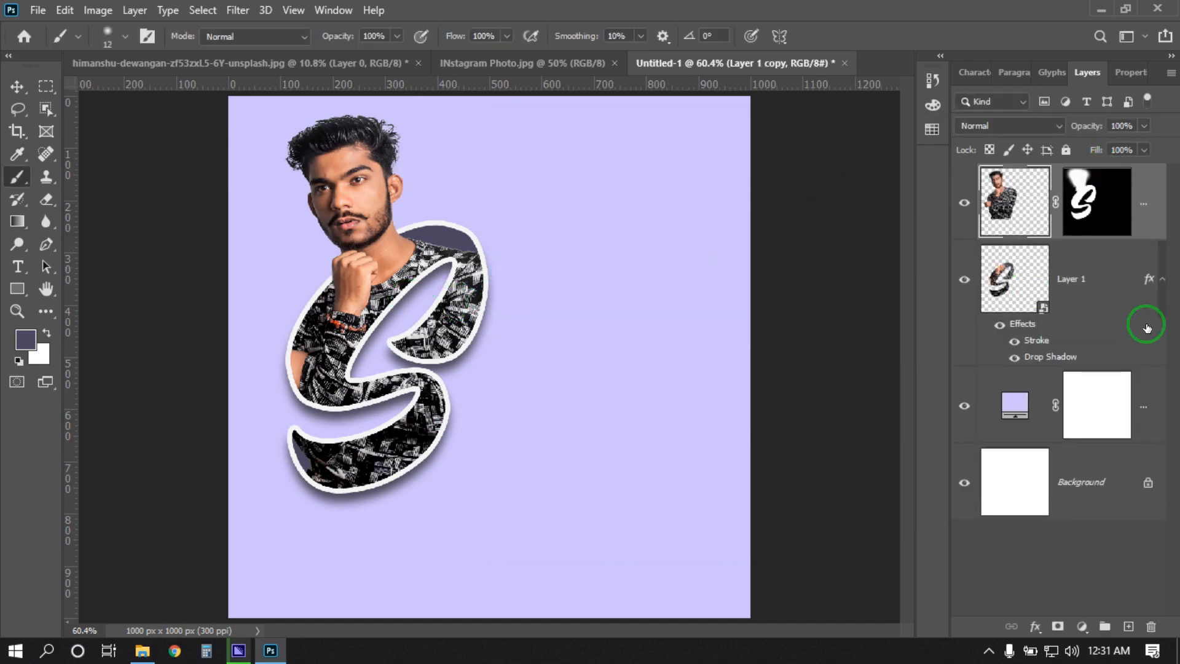
shift+click(1143, 399)
key(ctrl+g)
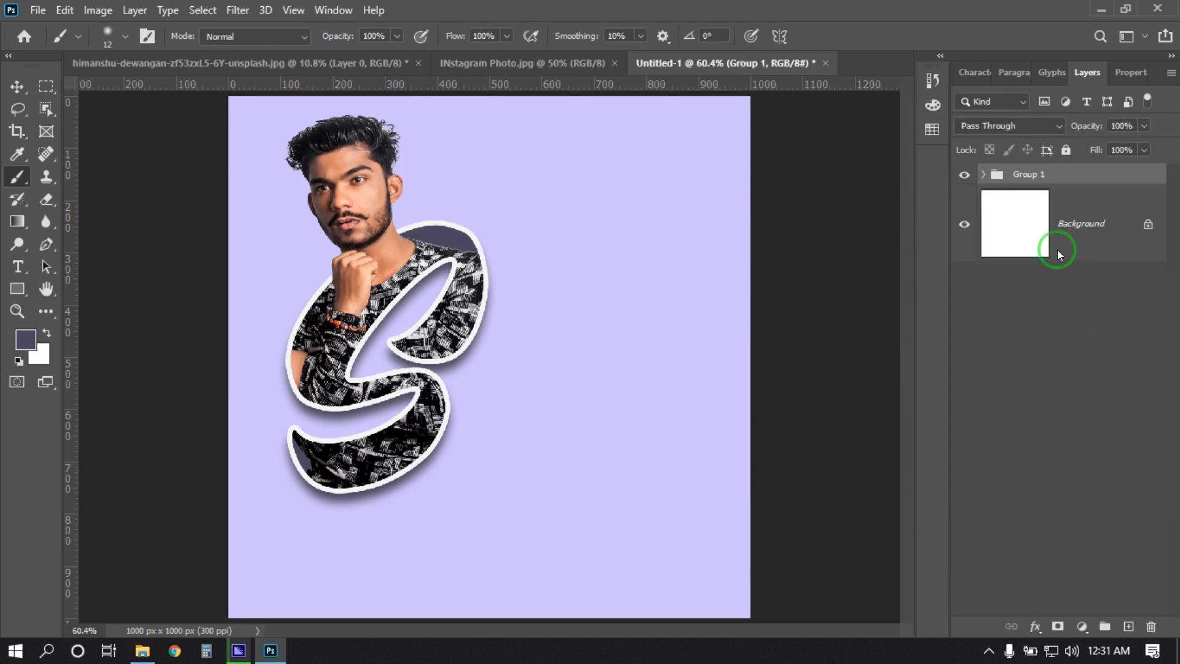
click(17, 86)
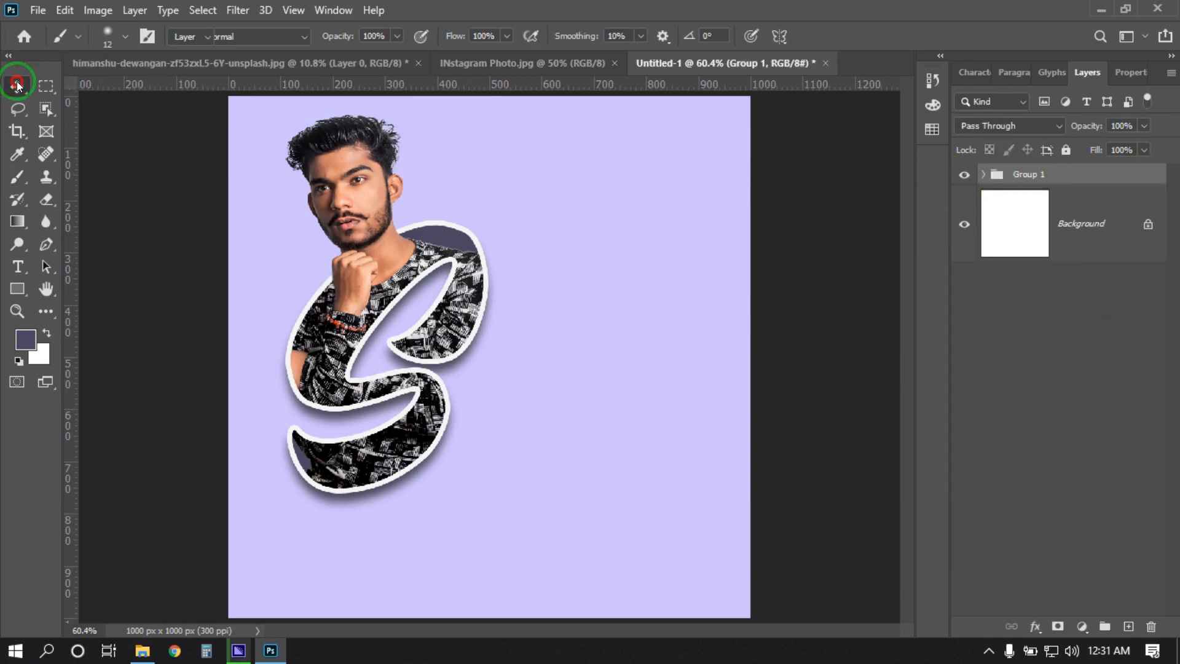
drag(325, 199, 326, 216)
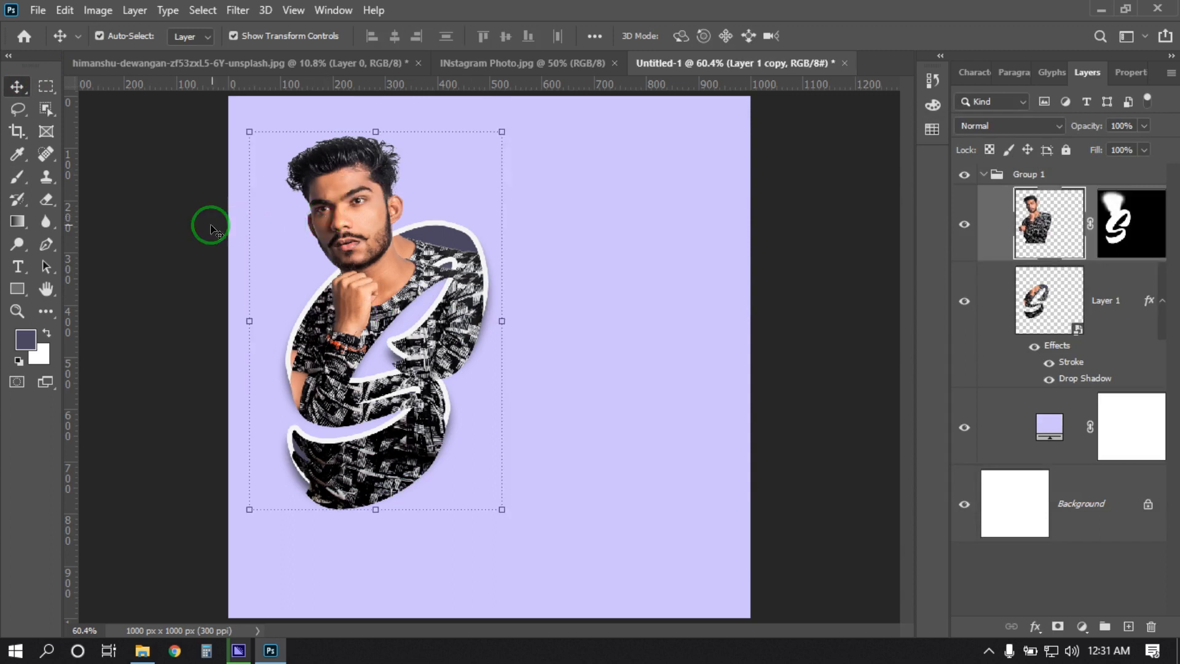
click(165, 221)
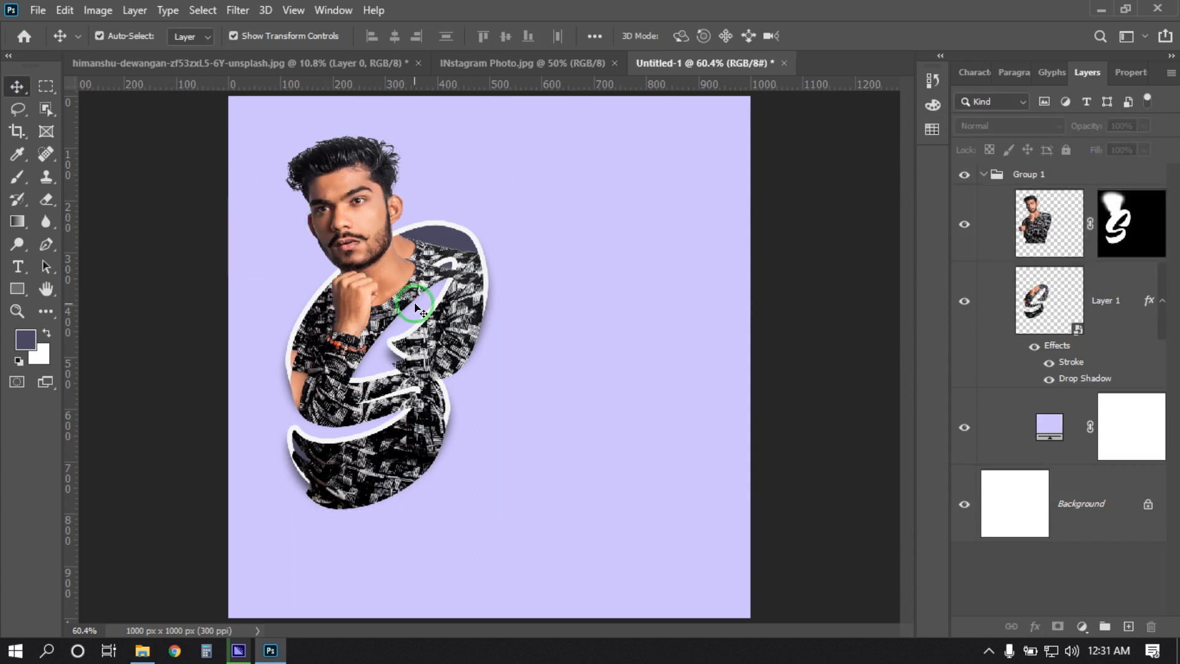
key(ctrl+z)
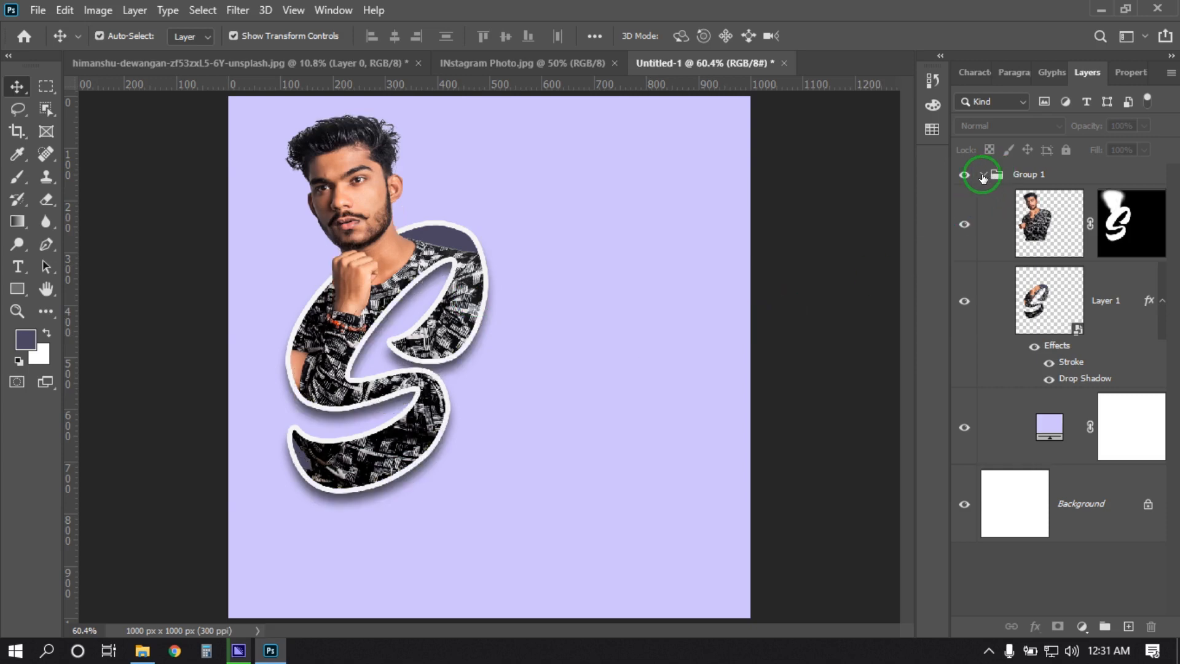
Step: Move the whole of Group 1 down and toward the canvas's left edge, to about X 241.5 px, Y 456.7 px
click(983, 177)
click(1023, 175)
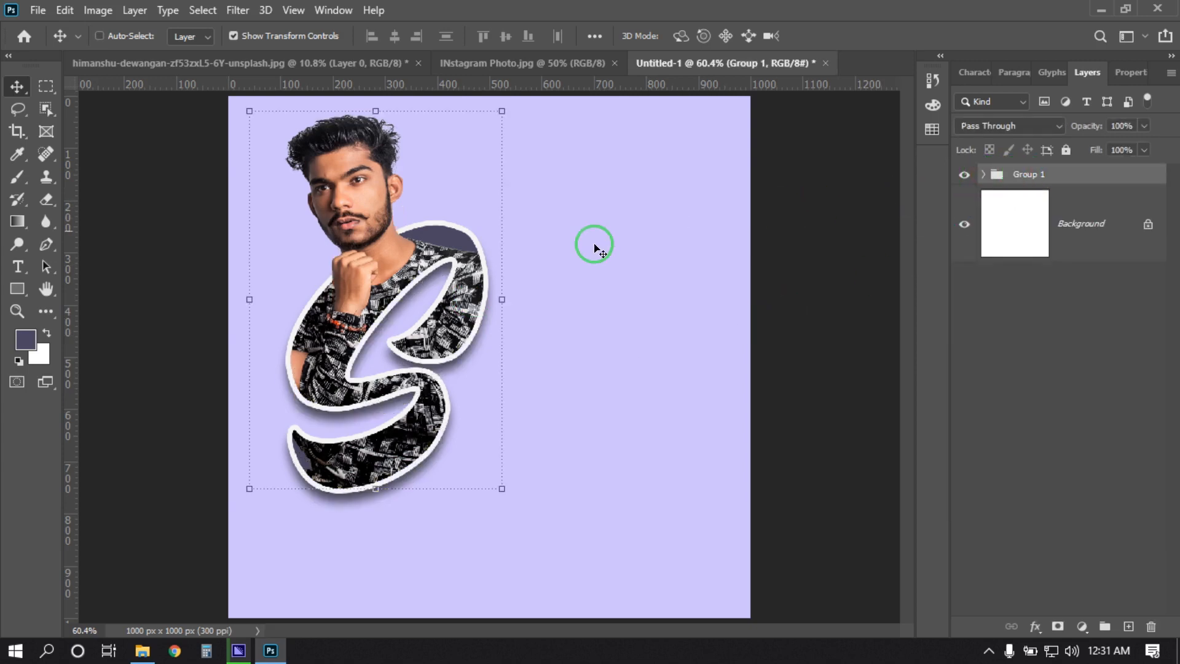
key(ctrl+t)
drag(375, 289, 356, 324)
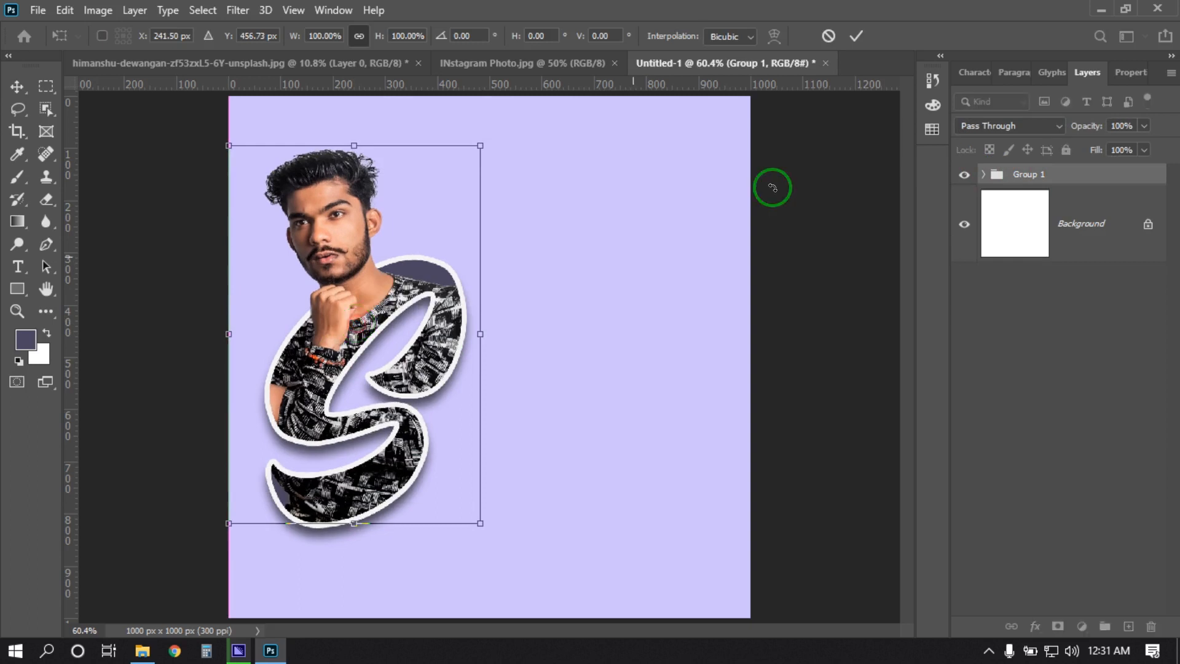
click(856, 35)
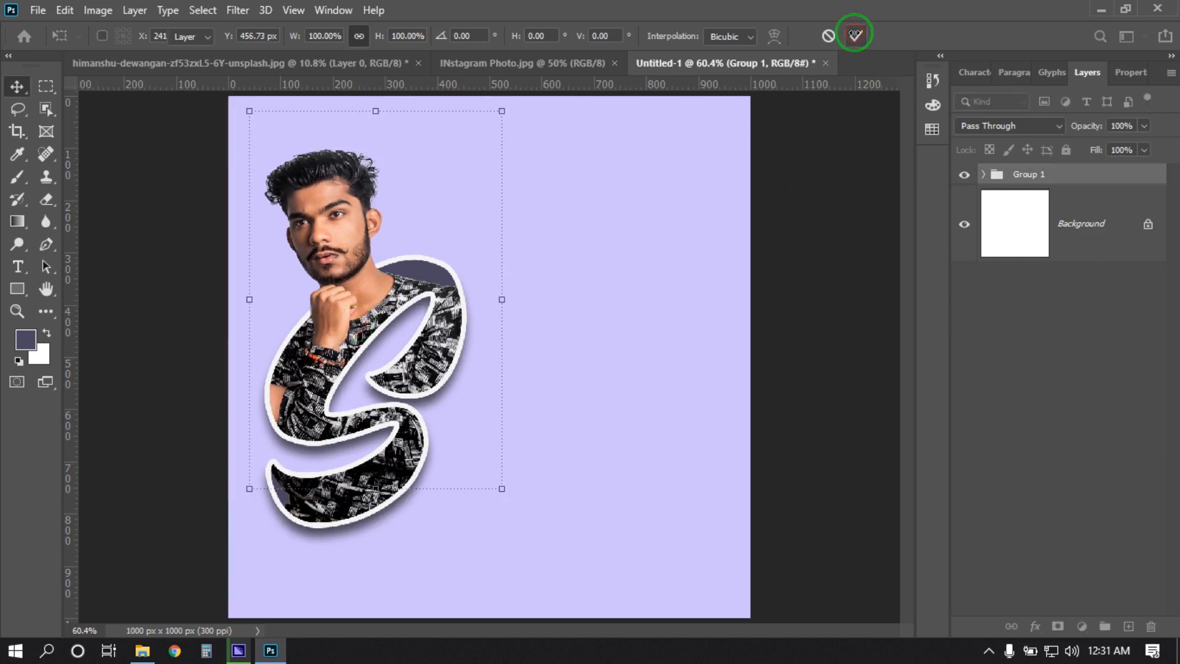
Step: Add the name's remaining lowercase letters beside the S as 30 pt Hunters Regular text
click(17, 266)
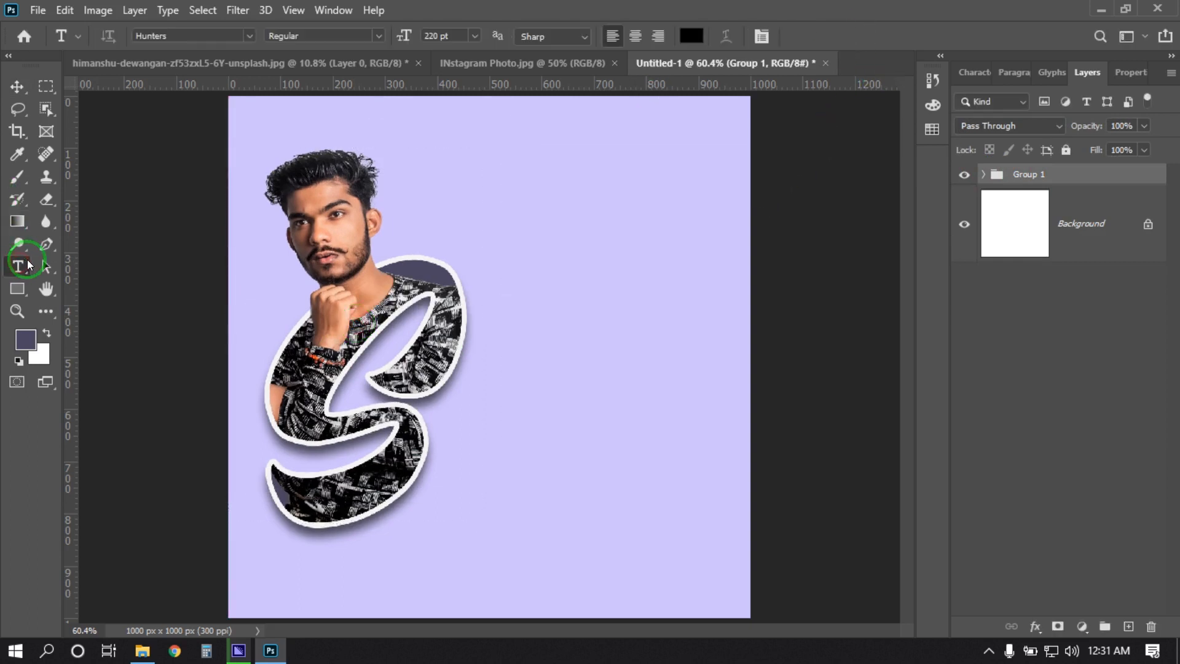
click(474, 36)
click(455, 204)
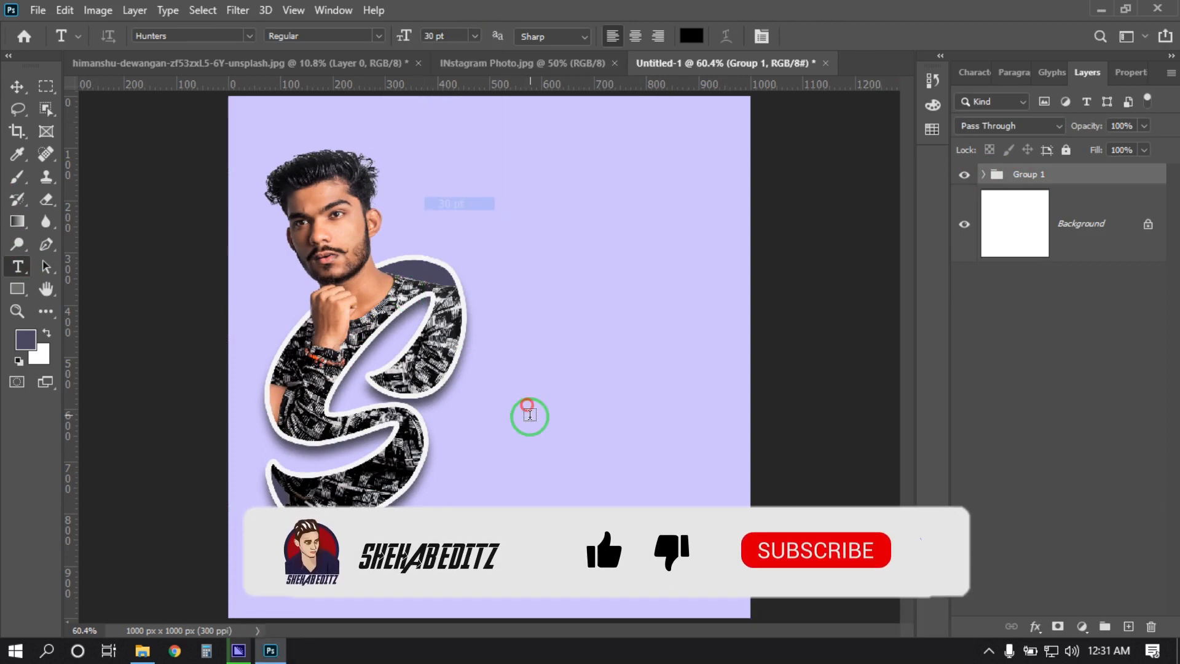
click(489, 424)
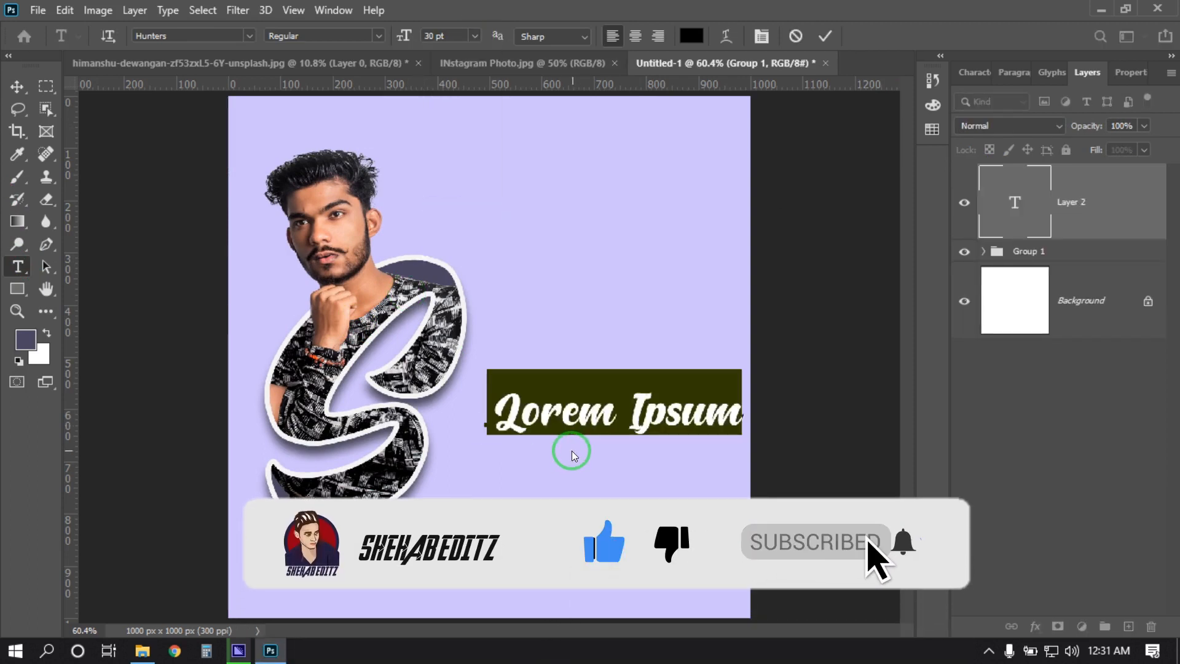
text(hehab)
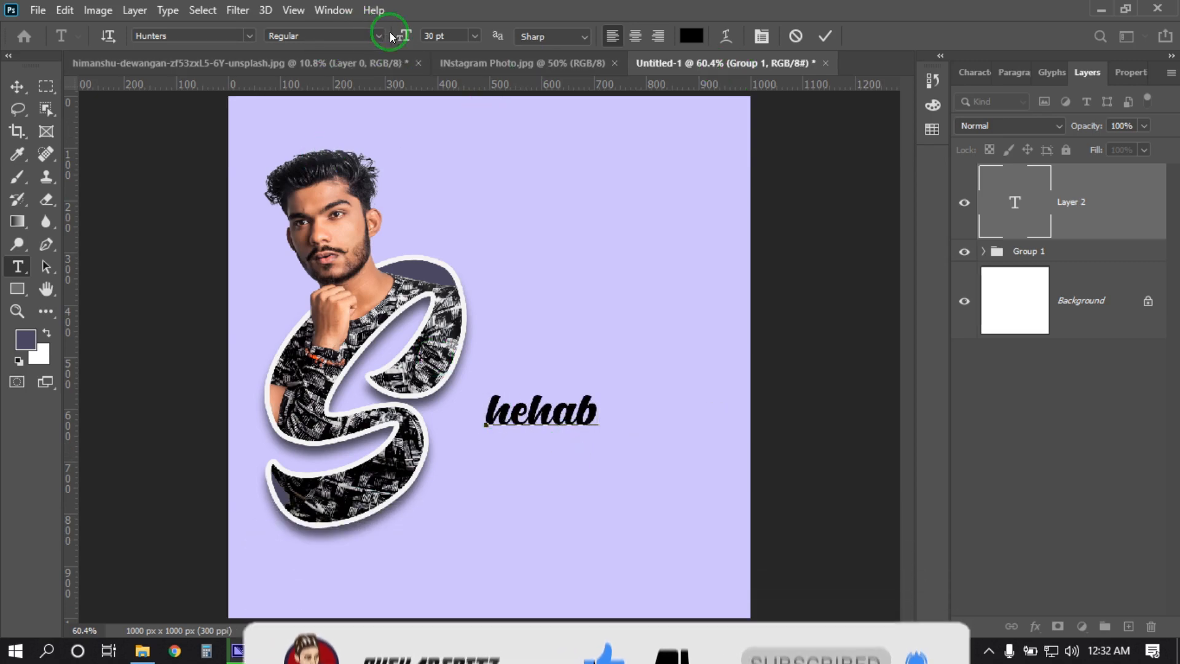
Step: Enlarge the name text to 75 pt and position it right beside the lower part of the S
drag(401, 36, 432, 35)
key(ctrl+a)
drag(567, 524, 538, 564)
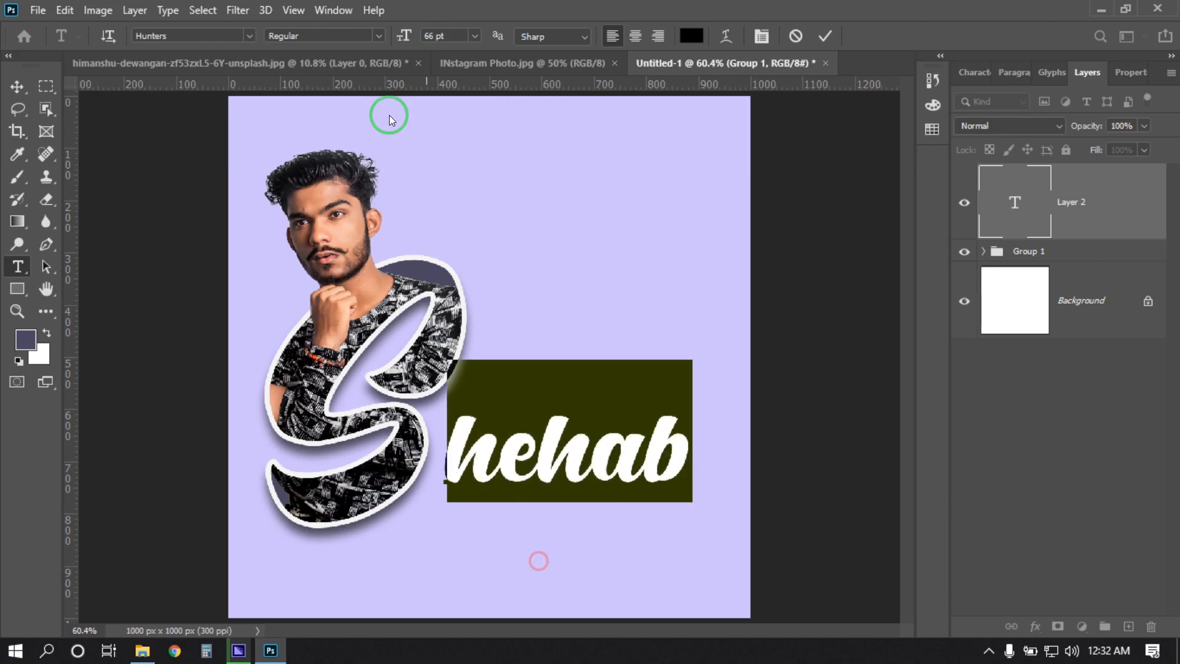
drag(404, 35, 412, 42)
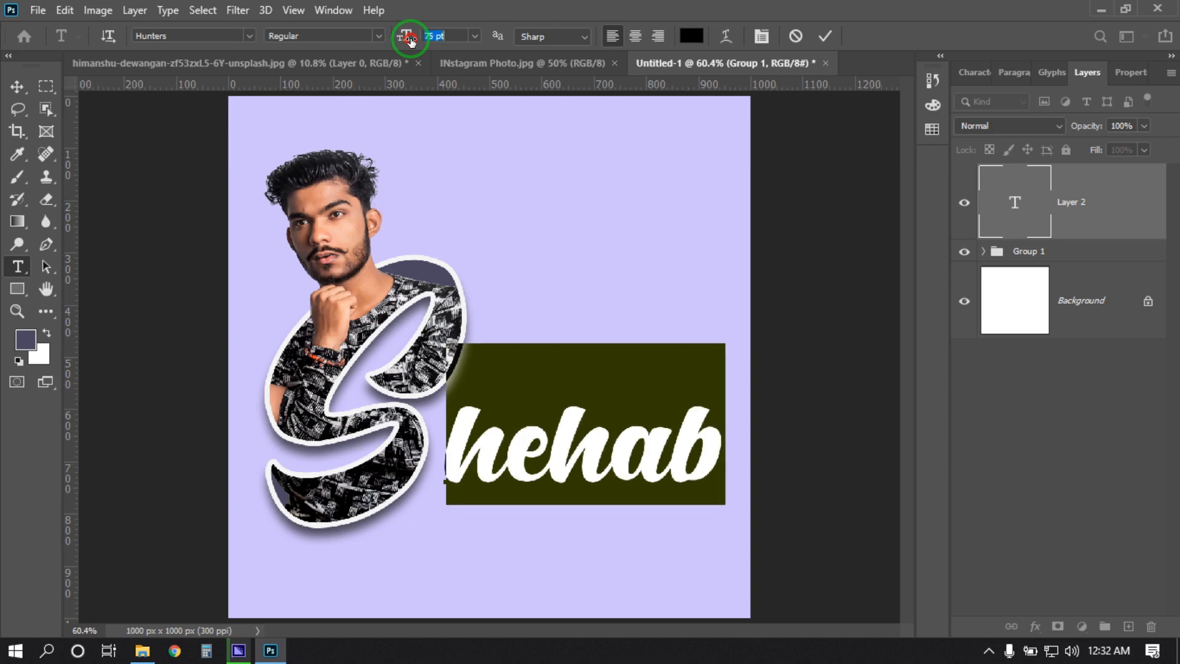
click(825, 36)
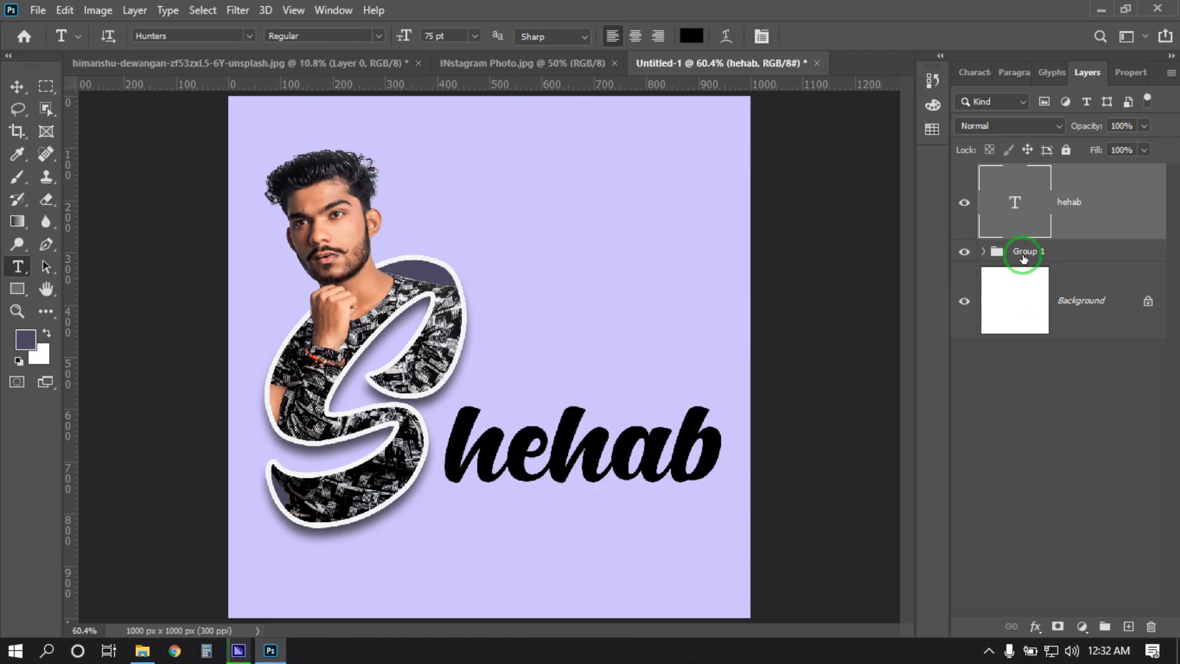
Step: Duplicate Layer 1 copy and place the duplicate outside Group 1, above the text layer
click(983, 252)
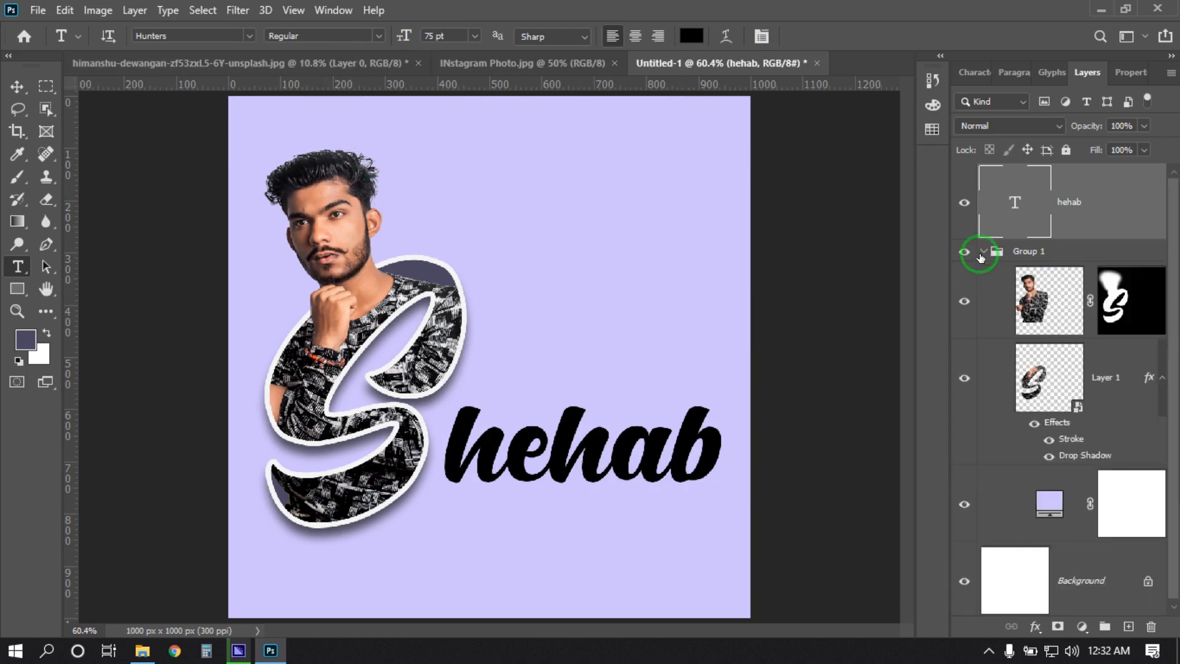
click(1065, 301)
key(ctrl+j)
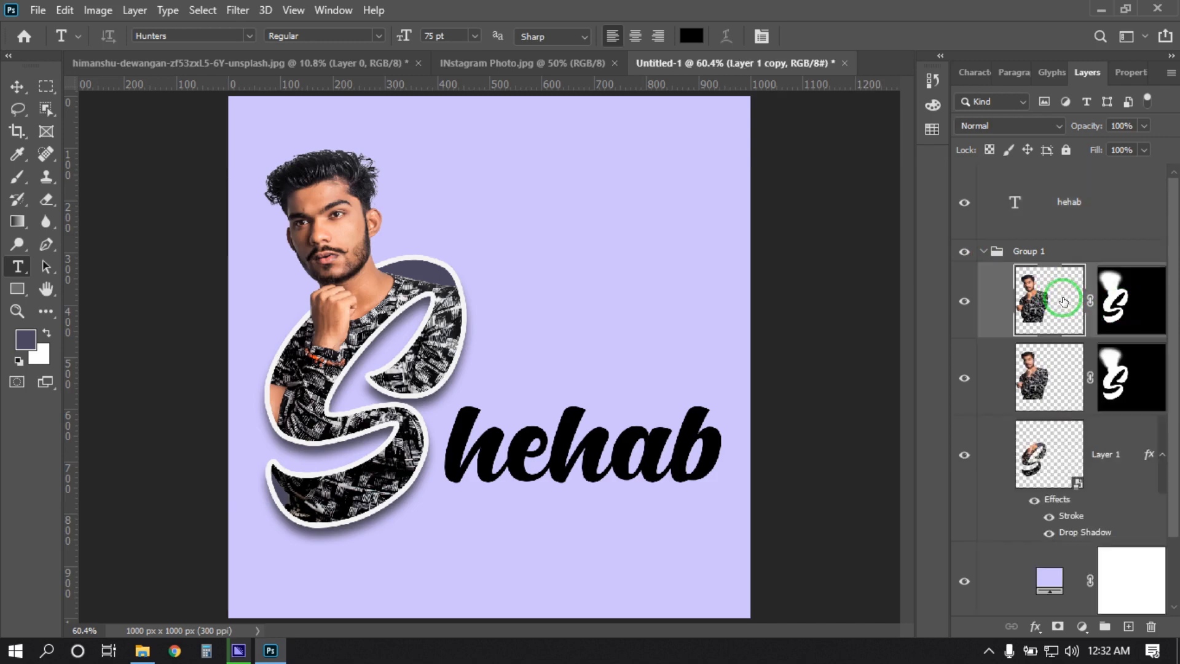
drag(1083, 319, 1083, 190)
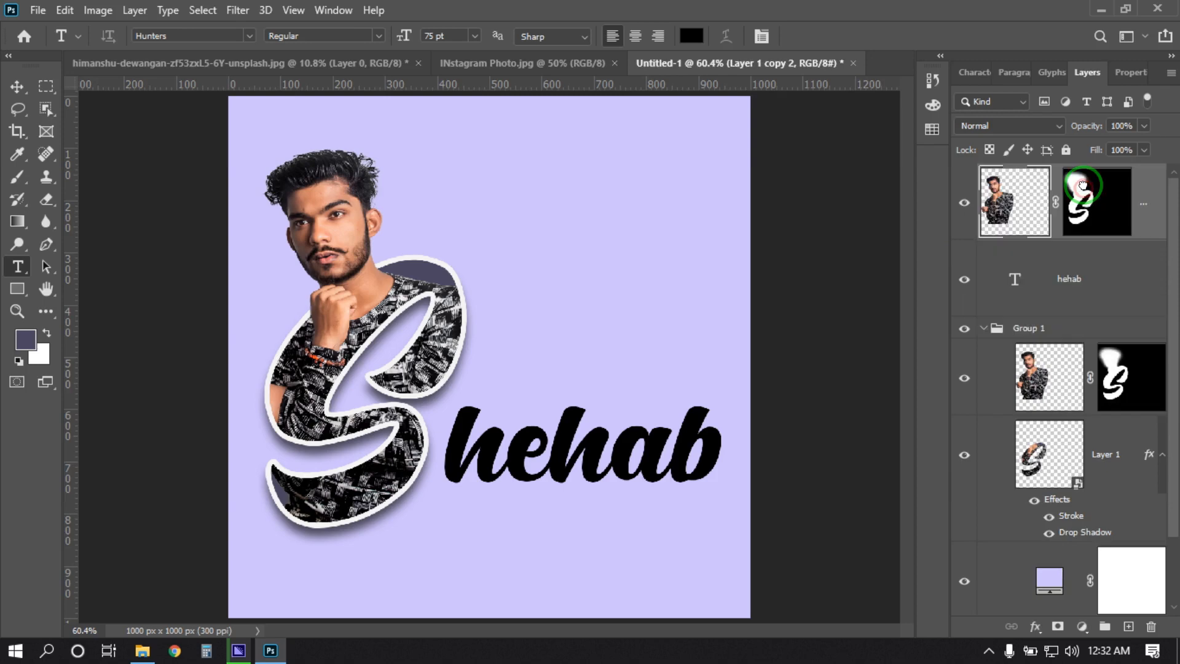
click(991, 328)
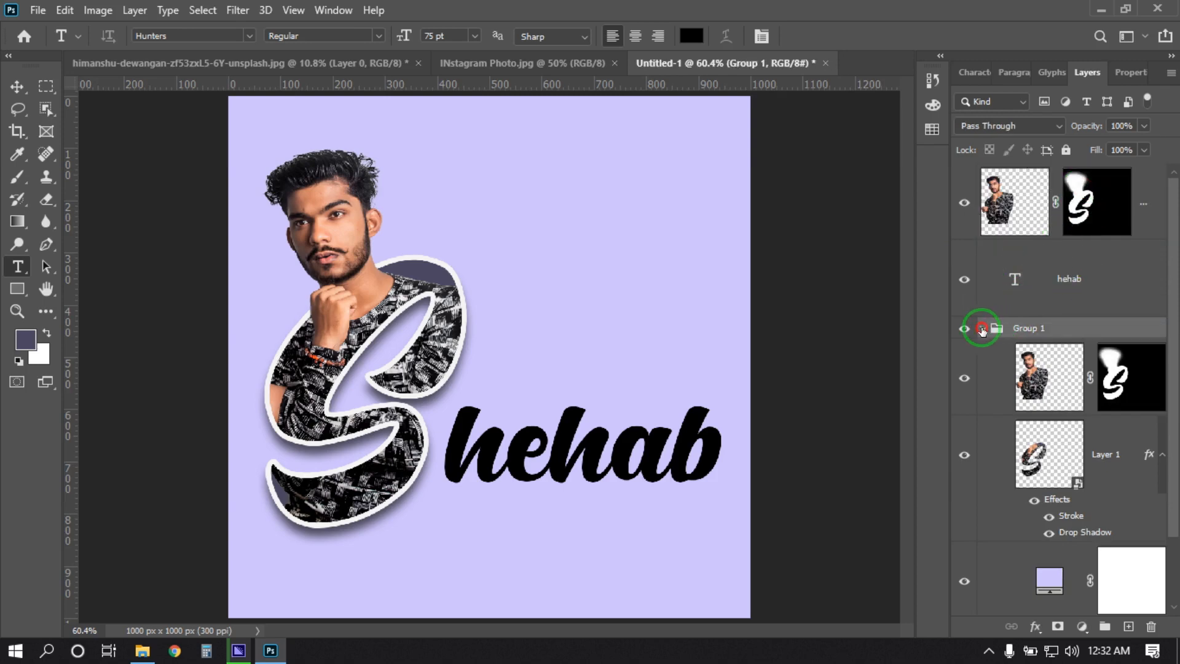
click(982, 329)
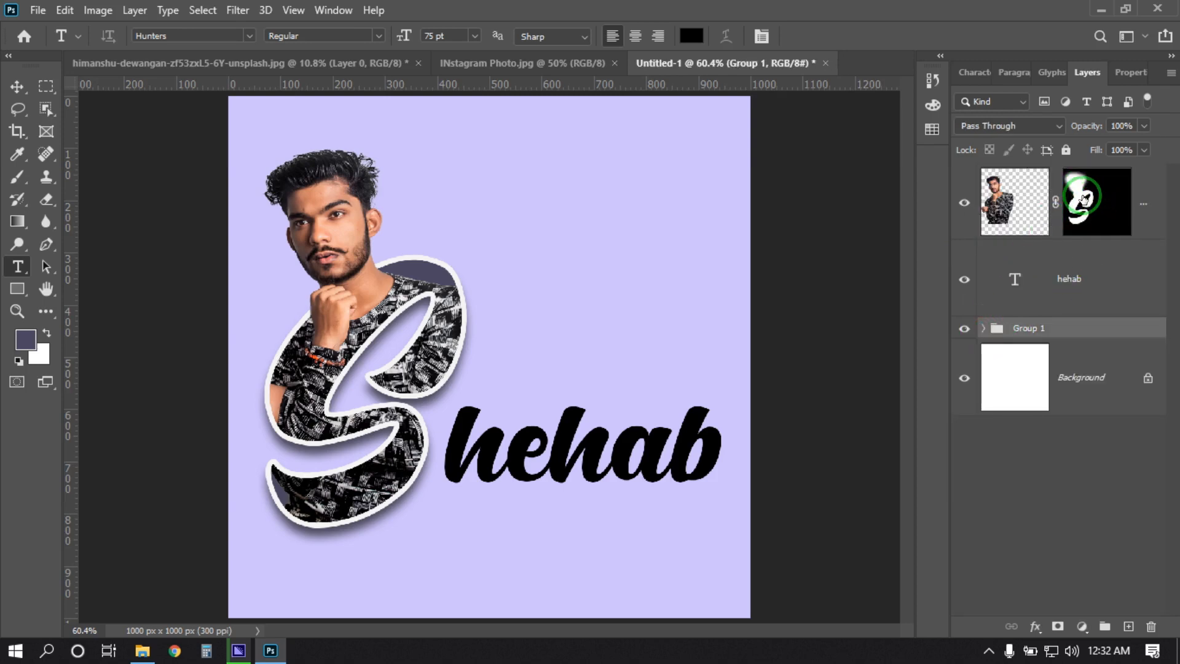
Step: Delete the mask of Layer 1 copy 2 and scale the portrait over the name text to 148.67% width and 118.95% height
right_click(1083, 198)
click(1073, 233)
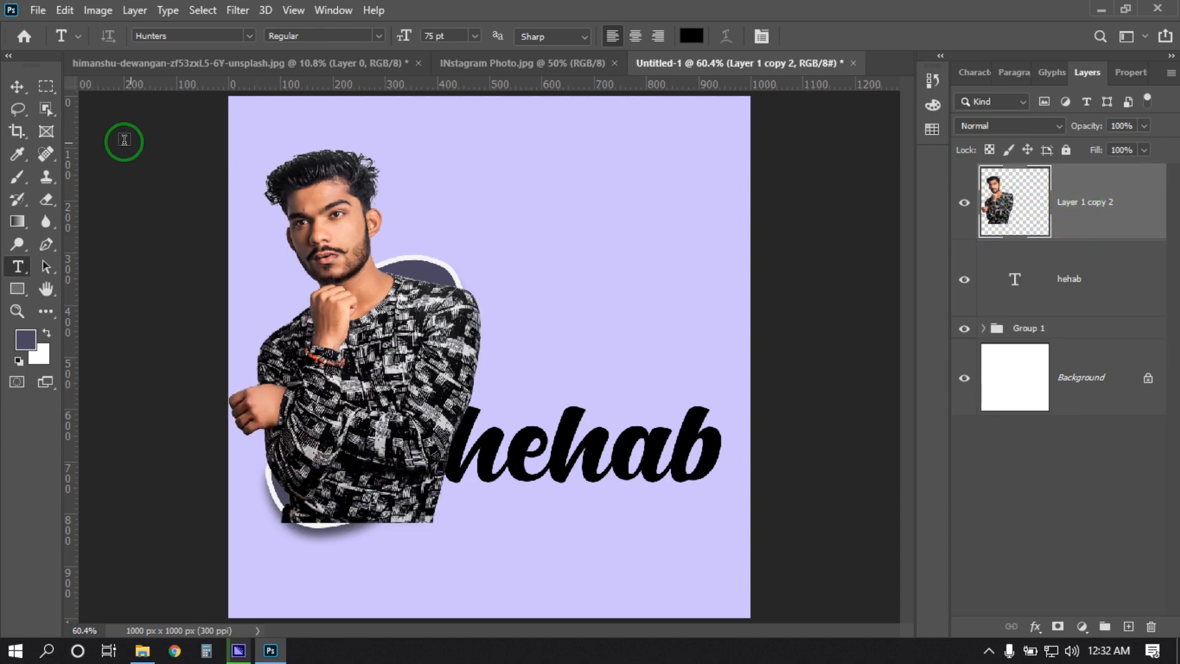
click(17, 86)
drag(384, 297, 554, 365)
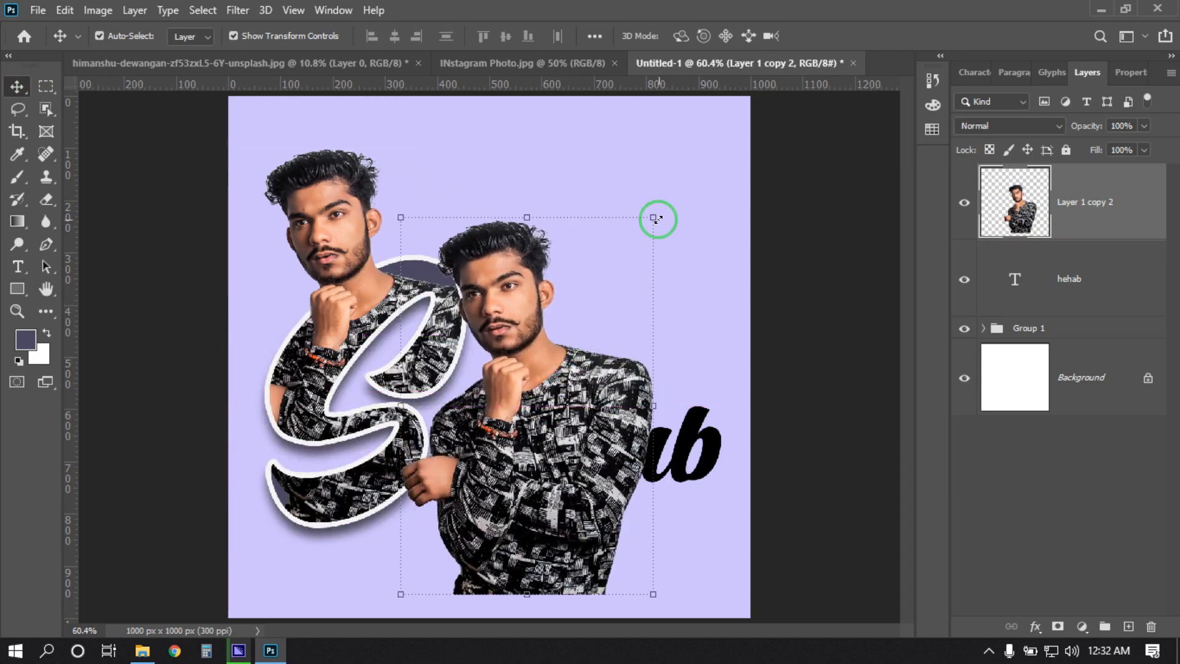
drag(654, 217, 770, 145)
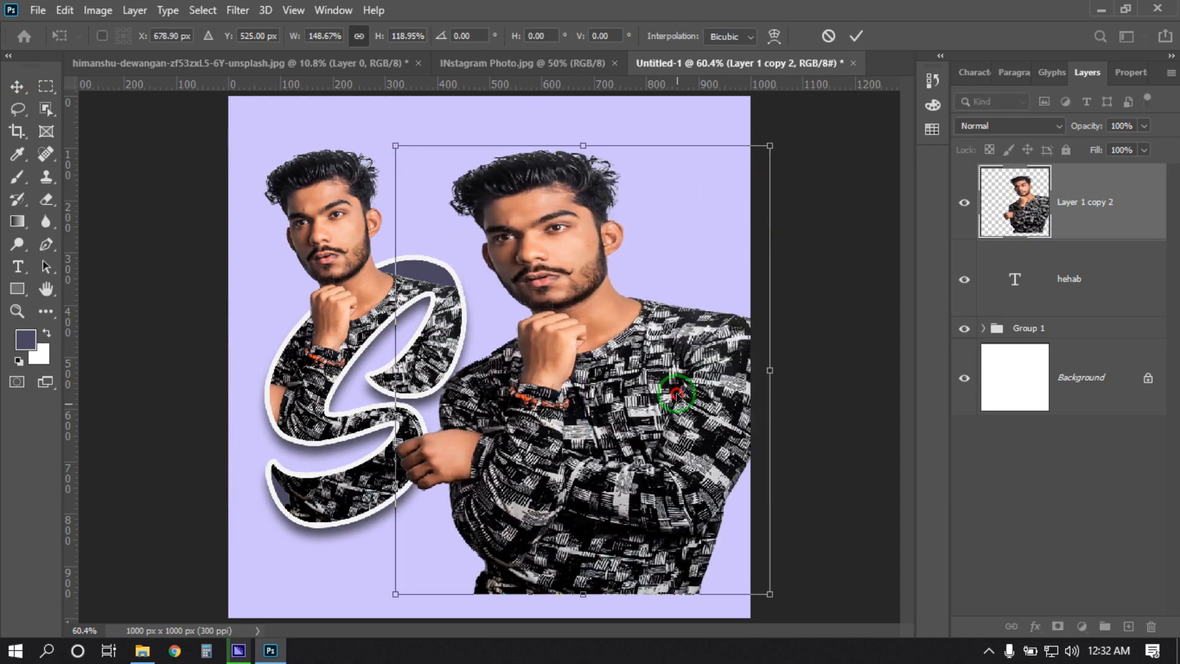
drag(674, 395, 664, 348)
click(856, 36)
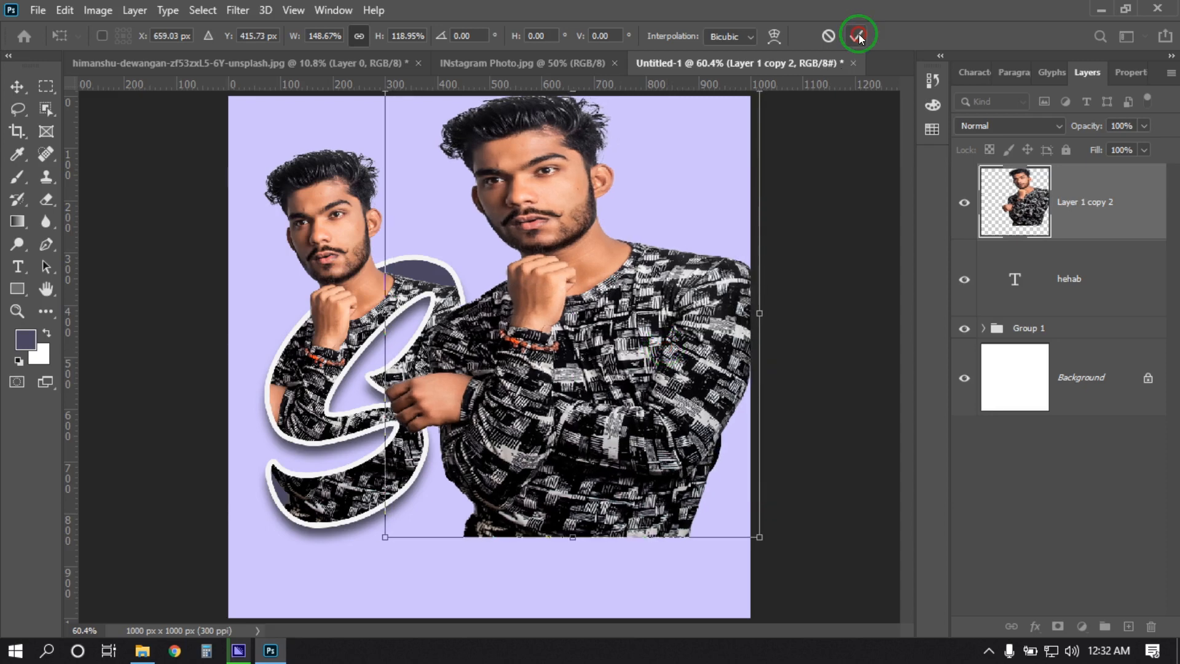
Step: Clip Layer 1 copy 2 to the name text layer and group the two layers together
right_click(1069, 206)
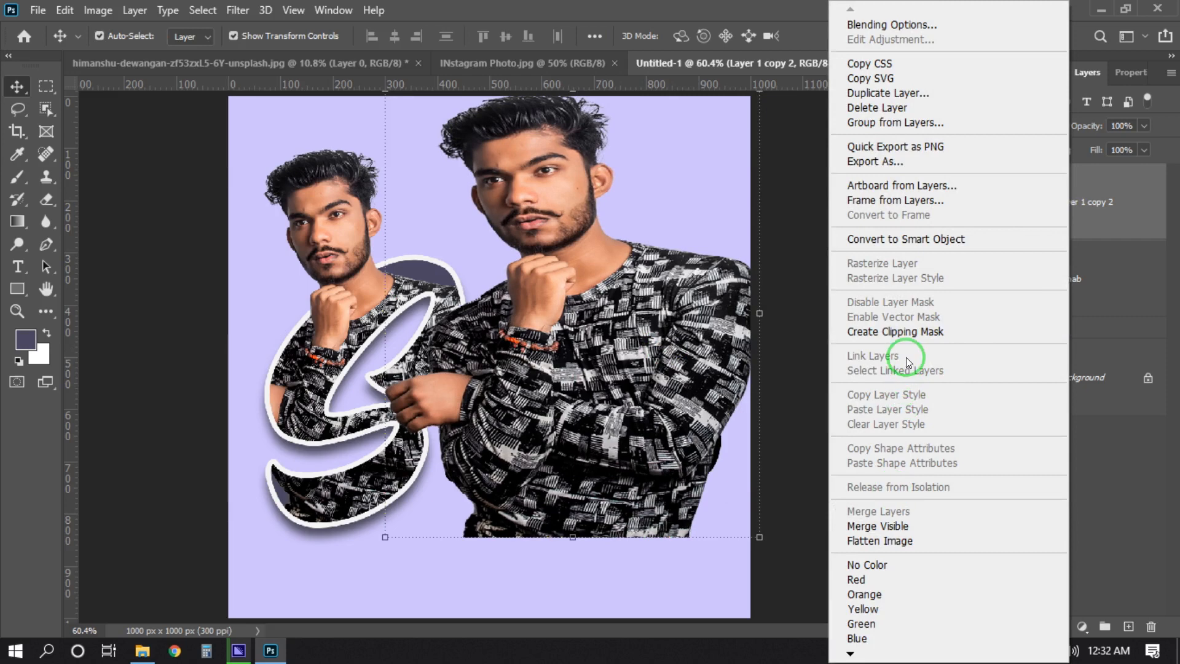
click(897, 331)
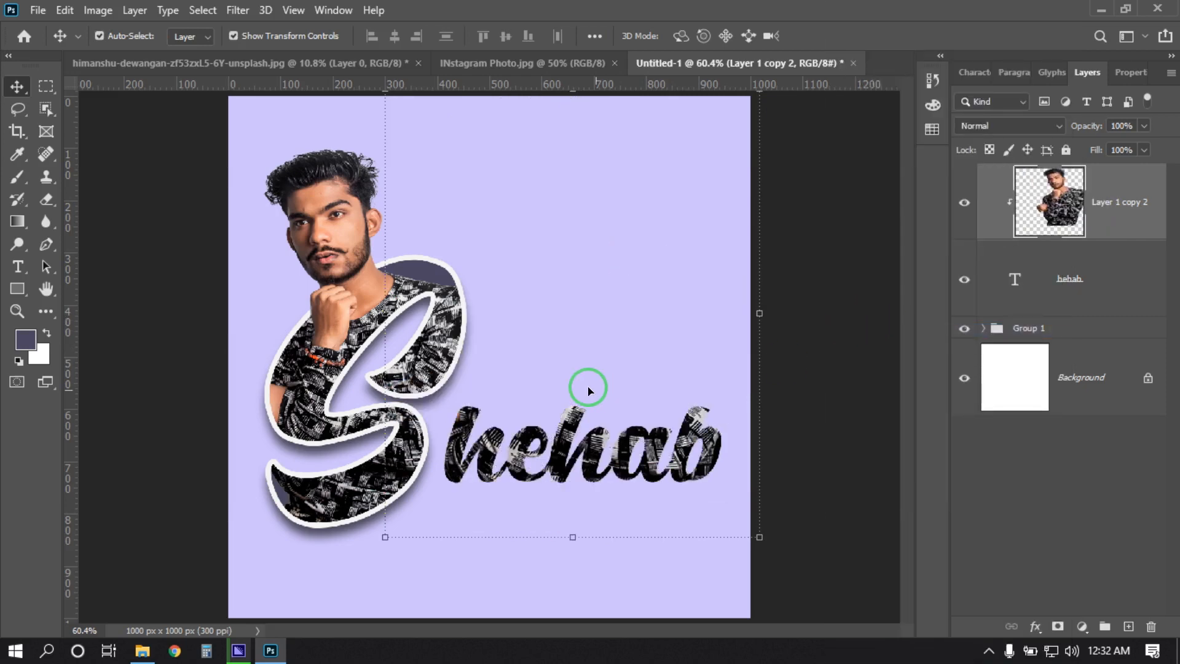
click(123, 153)
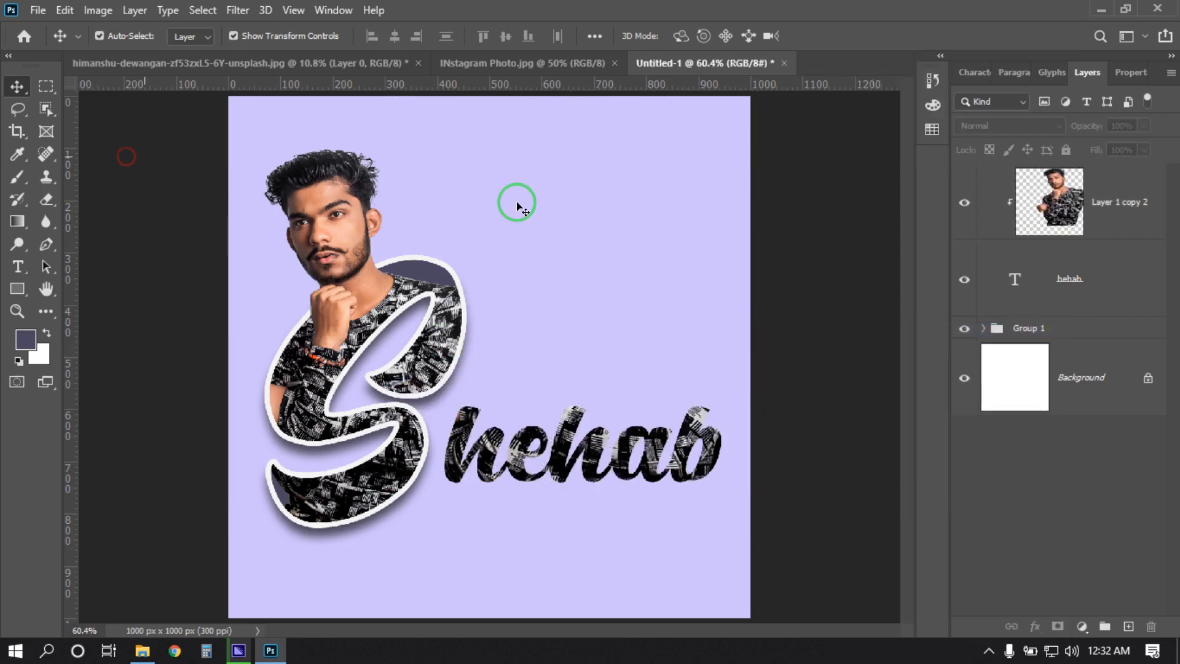
click(1072, 278)
ctrl+click(1098, 204)
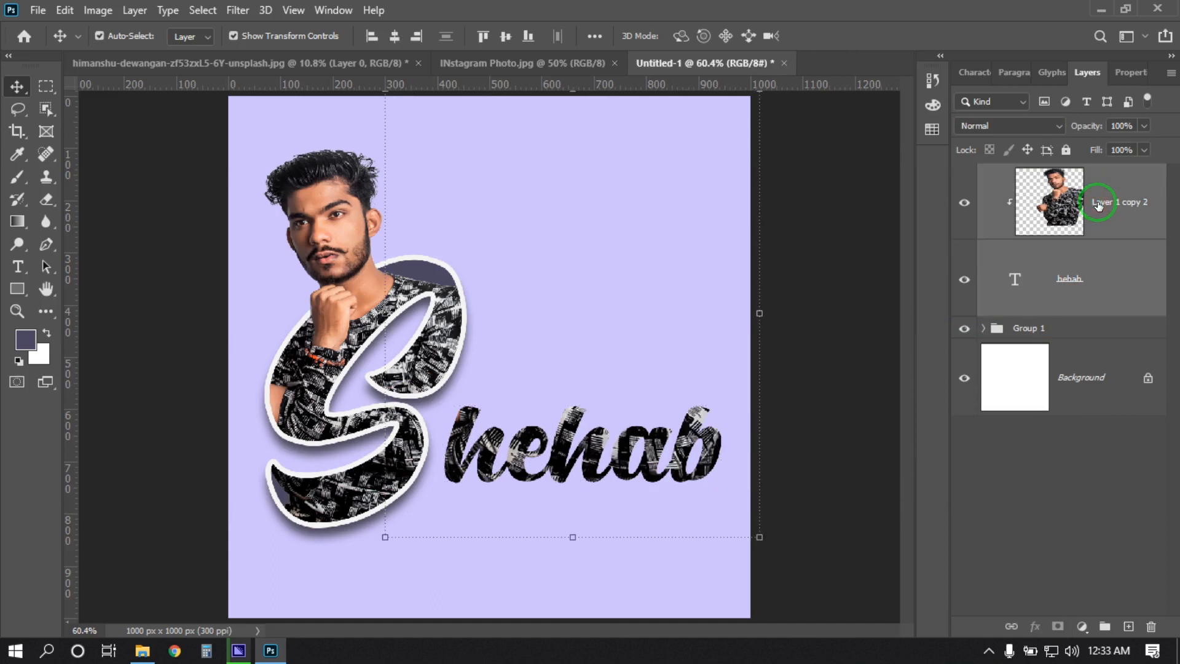
key(ctrl+g)
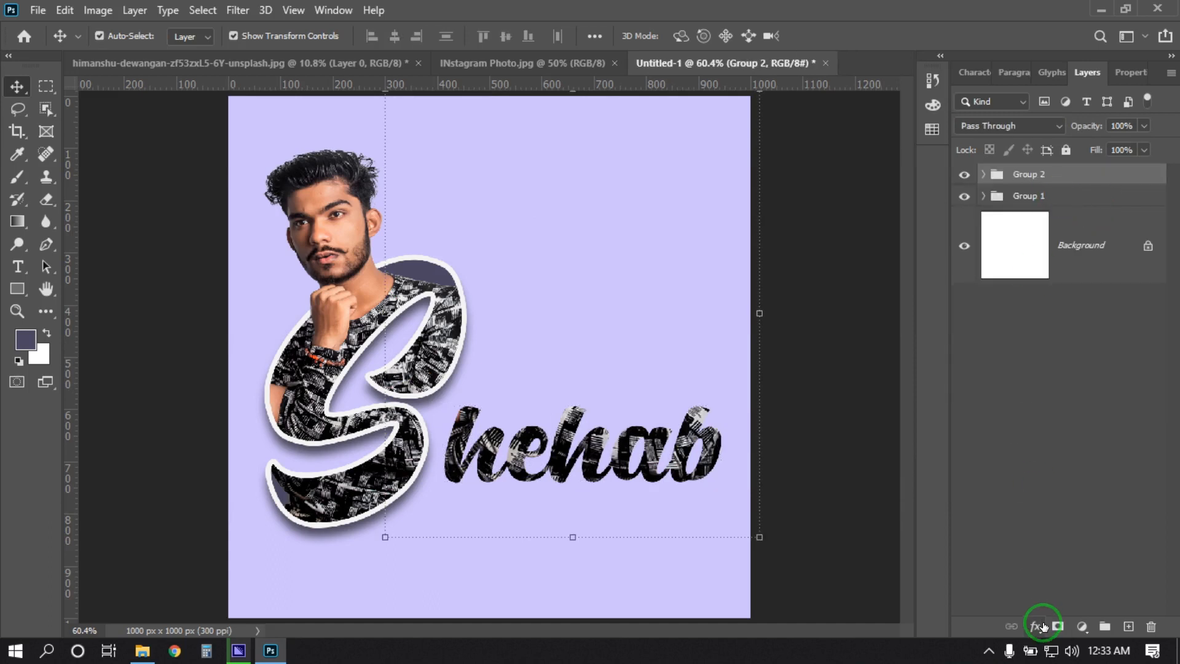
Step: Add a Multiply drop shadow to Group 2 with distance 6 px, spread 18% and size 13 px
click(1036, 625)
click(1052, 610)
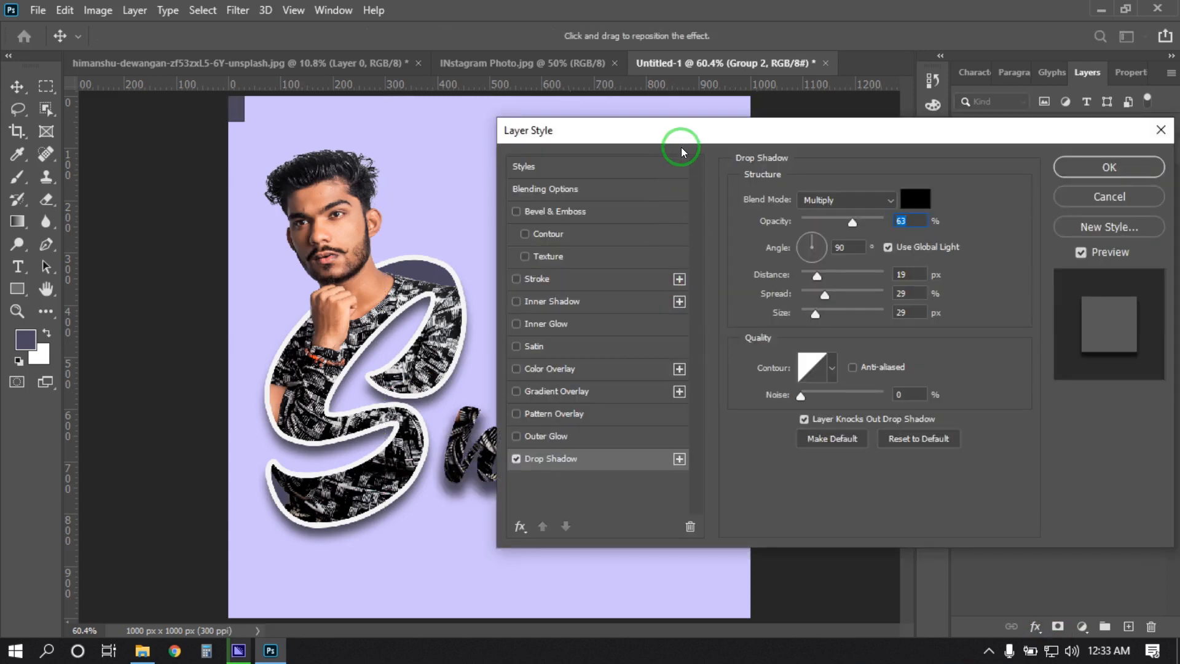
drag(681, 146, 835, 148)
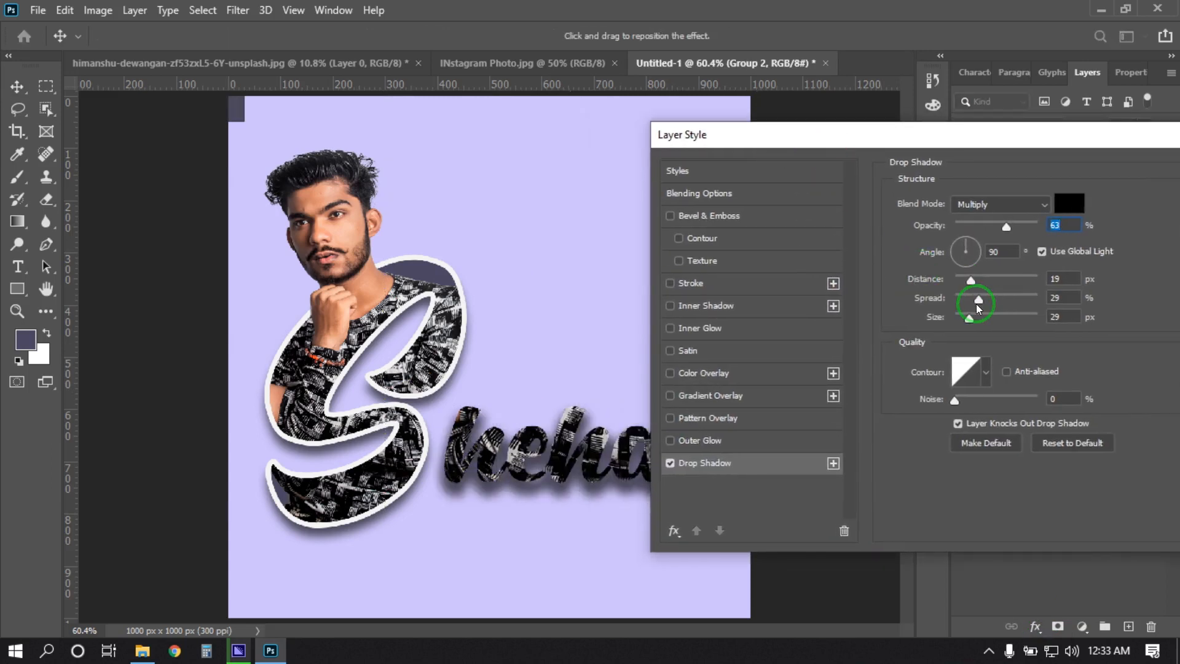
drag(979, 304, 961, 280)
click(962, 318)
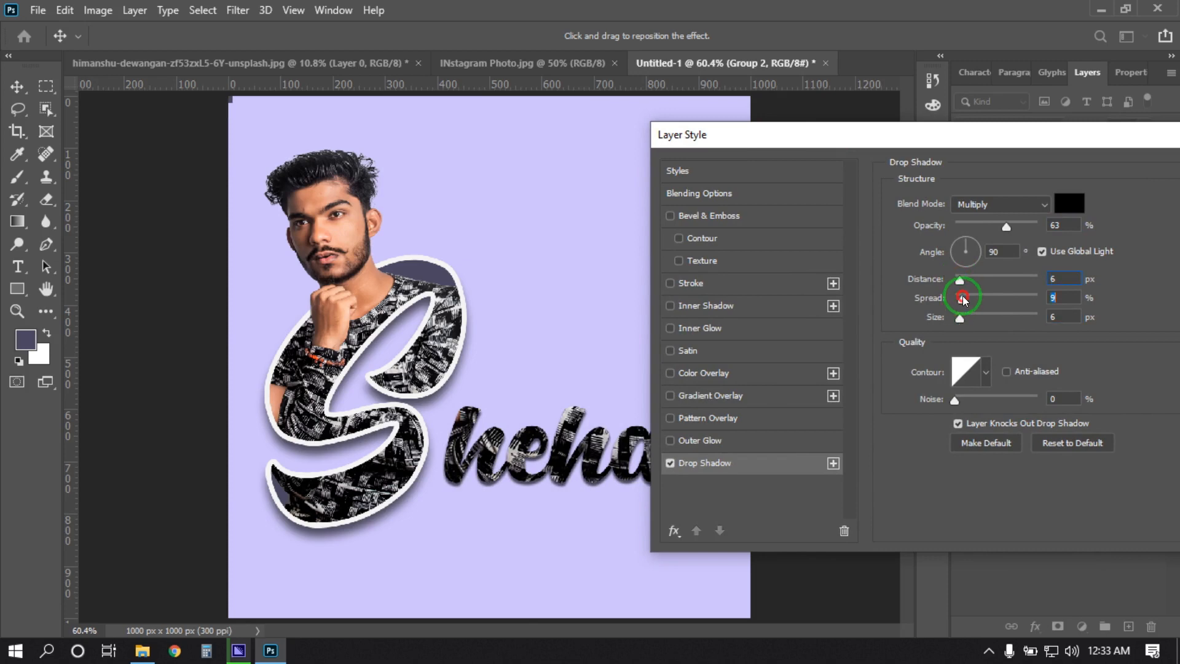
click(958, 318)
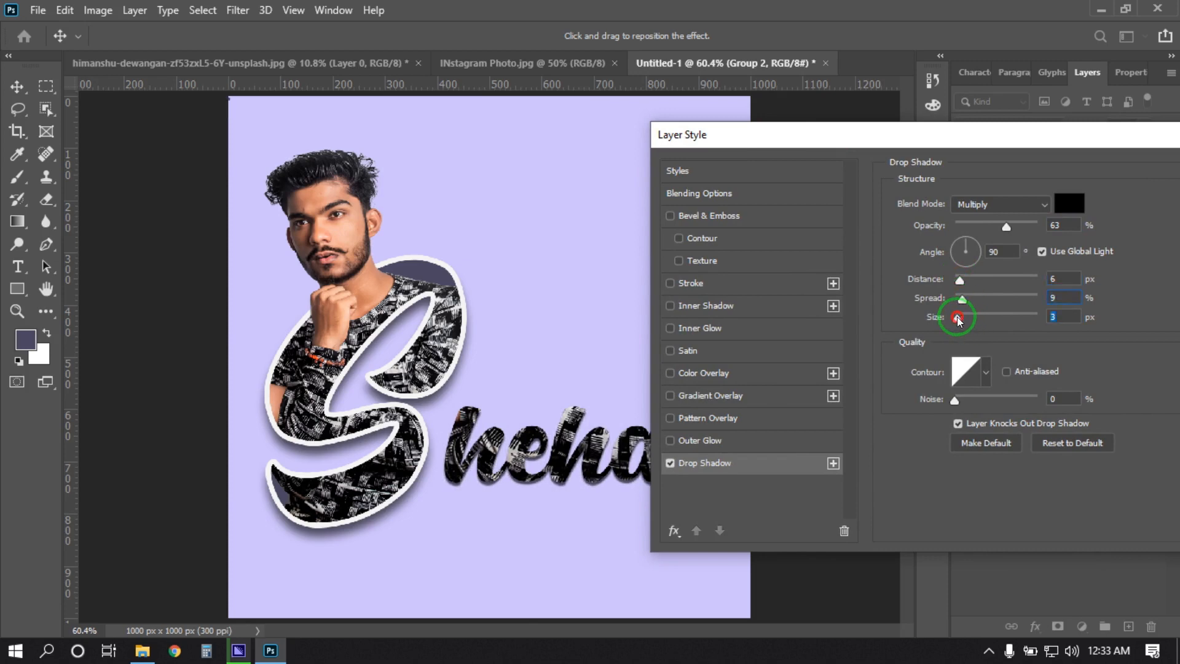
drag(962, 320, 970, 303)
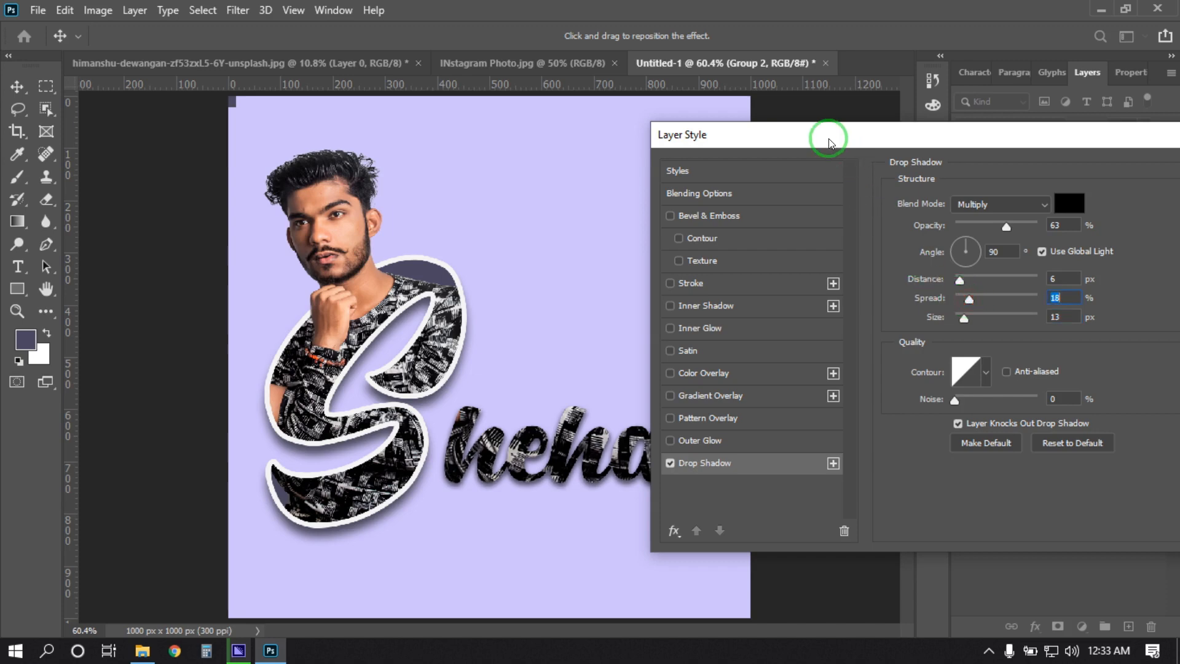
mouse_move(828, 142)
mouse_down()
mouse_move(914, 100)
mouse_move(815, 145)
mouse_up()
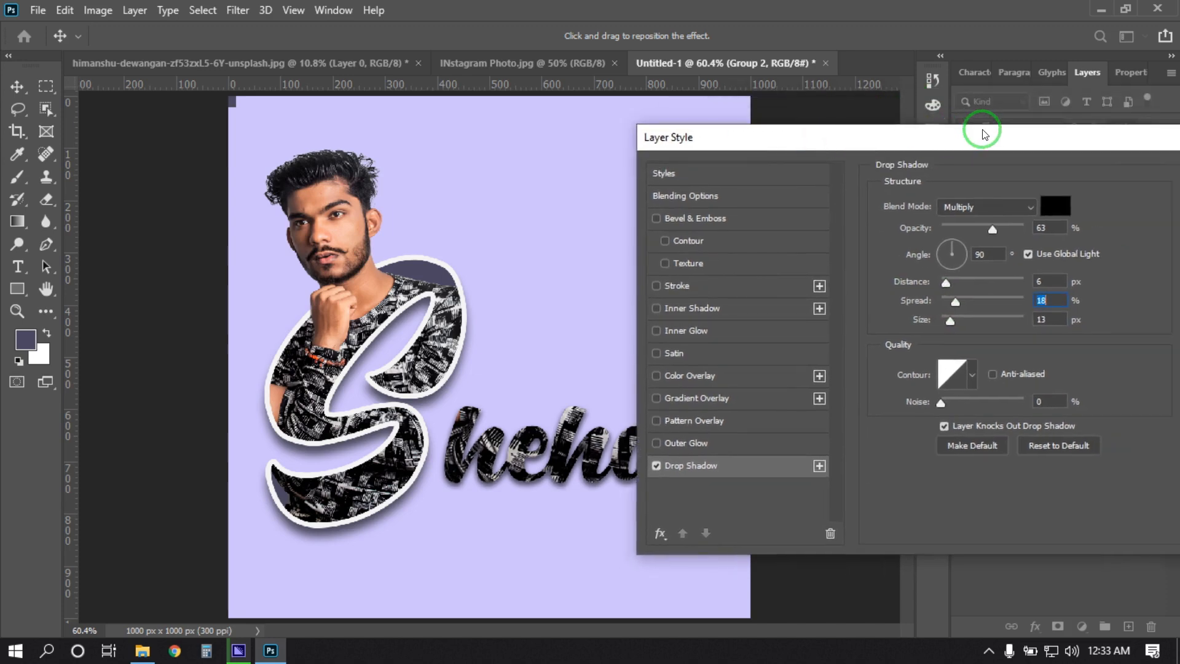
drag(983, 132, 746, 139)
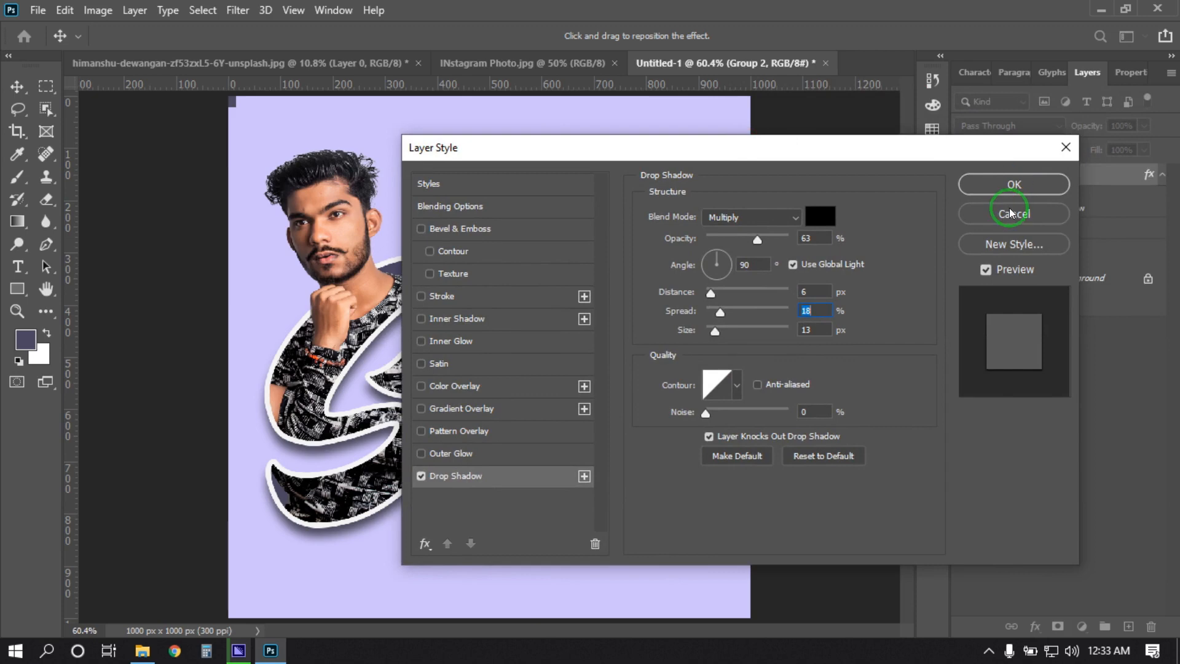
click(1010, 211)
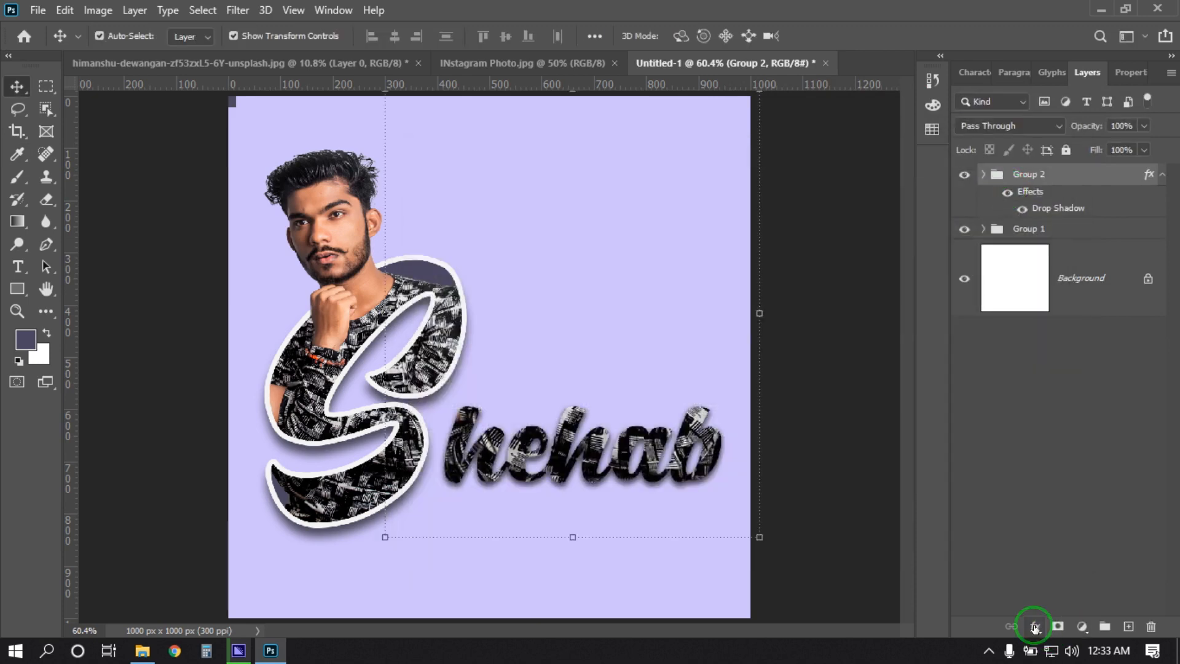
Step: Add a white outside stroke of 6 px to Group 2
click(1035, 627)
click(1052, 495)
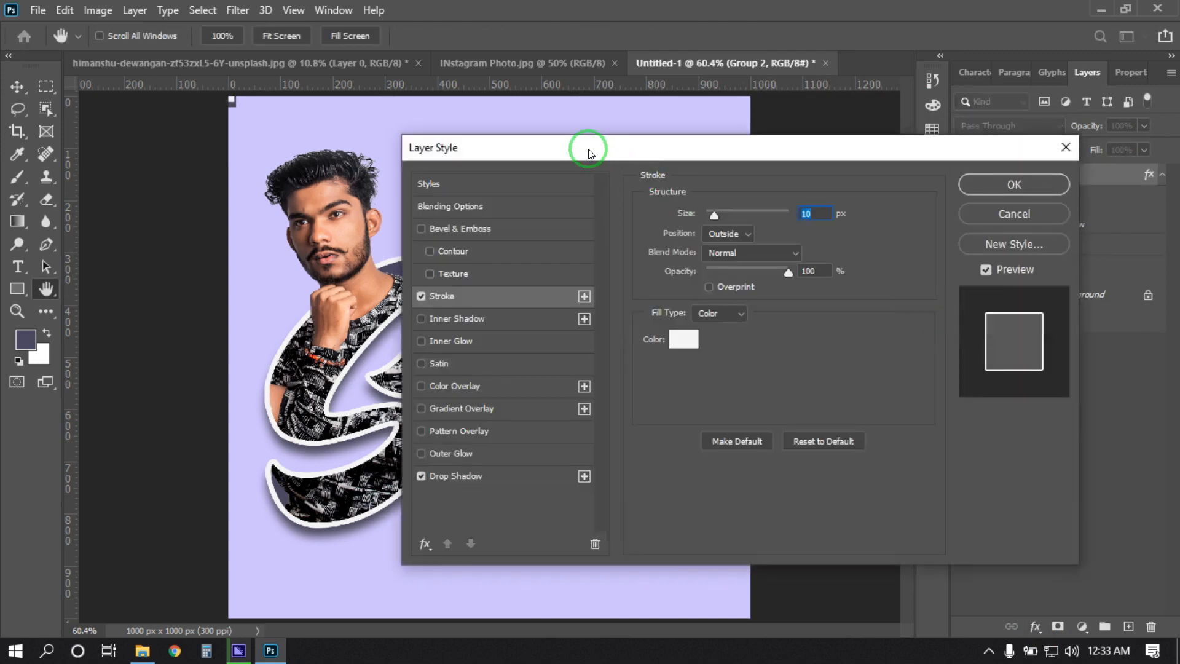
drag(588, 153, 802, 163)
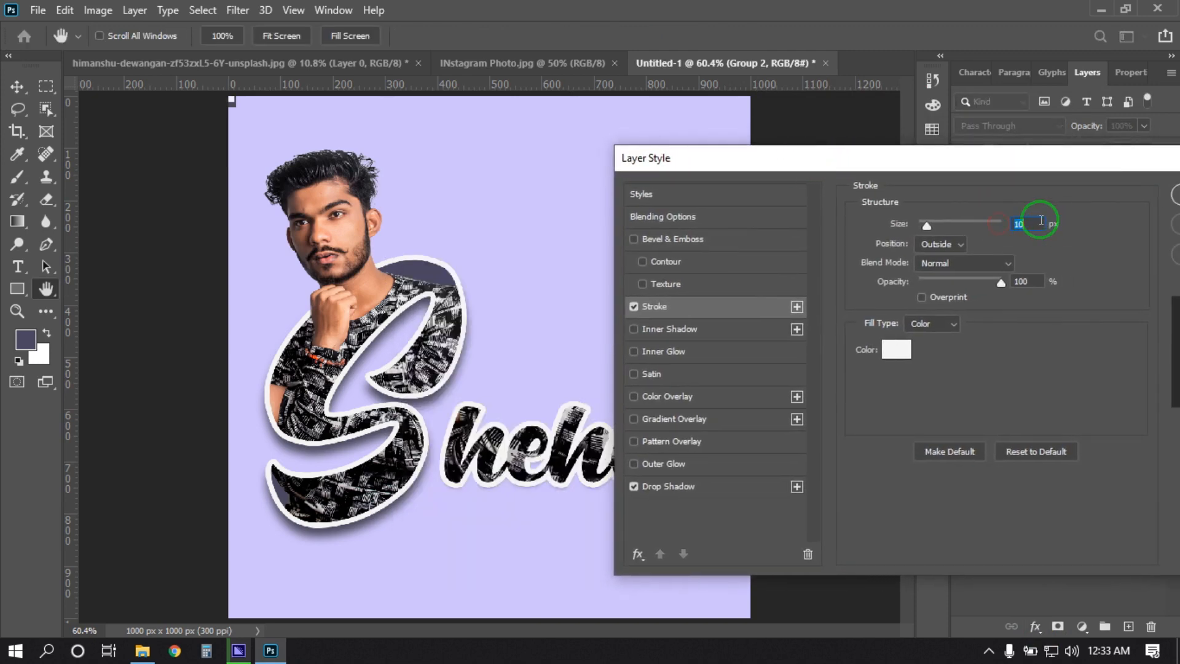
key(Down)
key(Down)
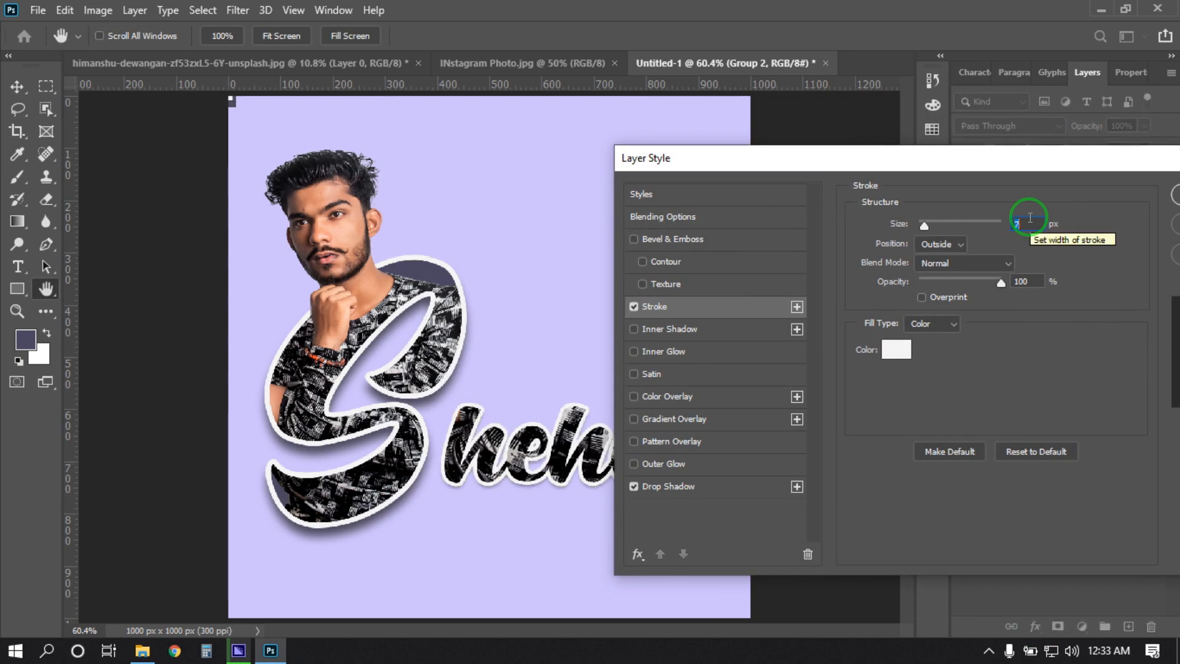
key(Down)
drag(982, 158, 953, 158)
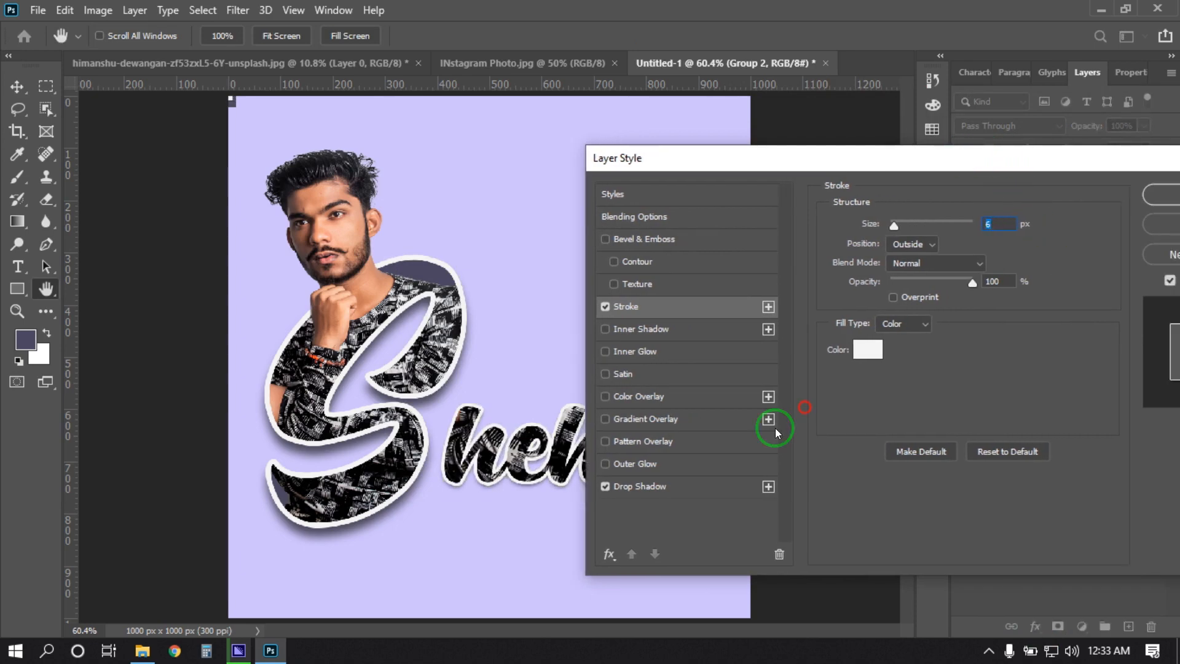
Step: Increase the distance of Group 2's drop shadow to 13 px and apply the layer styles
click(639, 486)
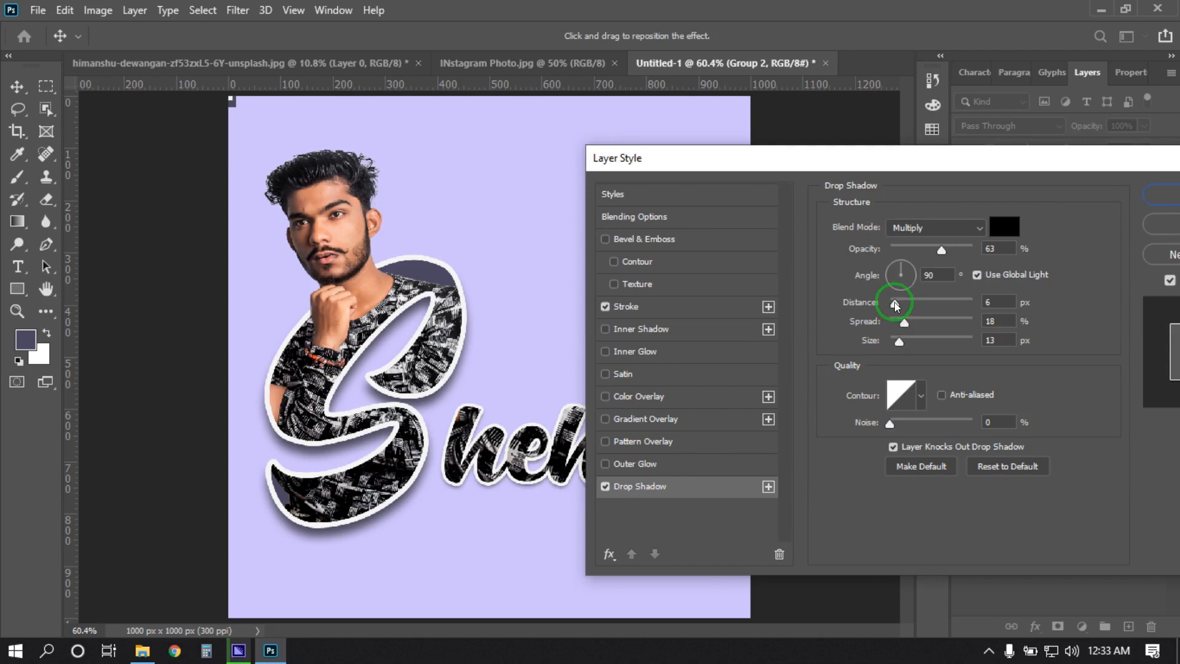
key(Up)
key(Up)
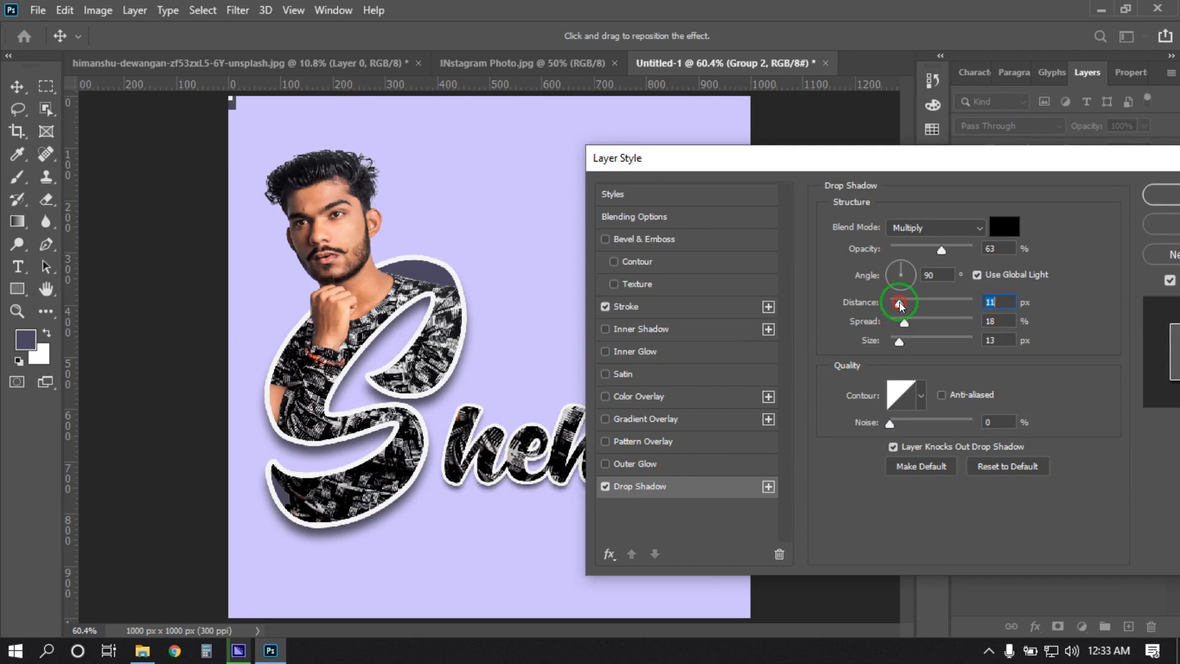
drag(898, 343, 898, 305)
key(Up)
key(Up)
key(Up)
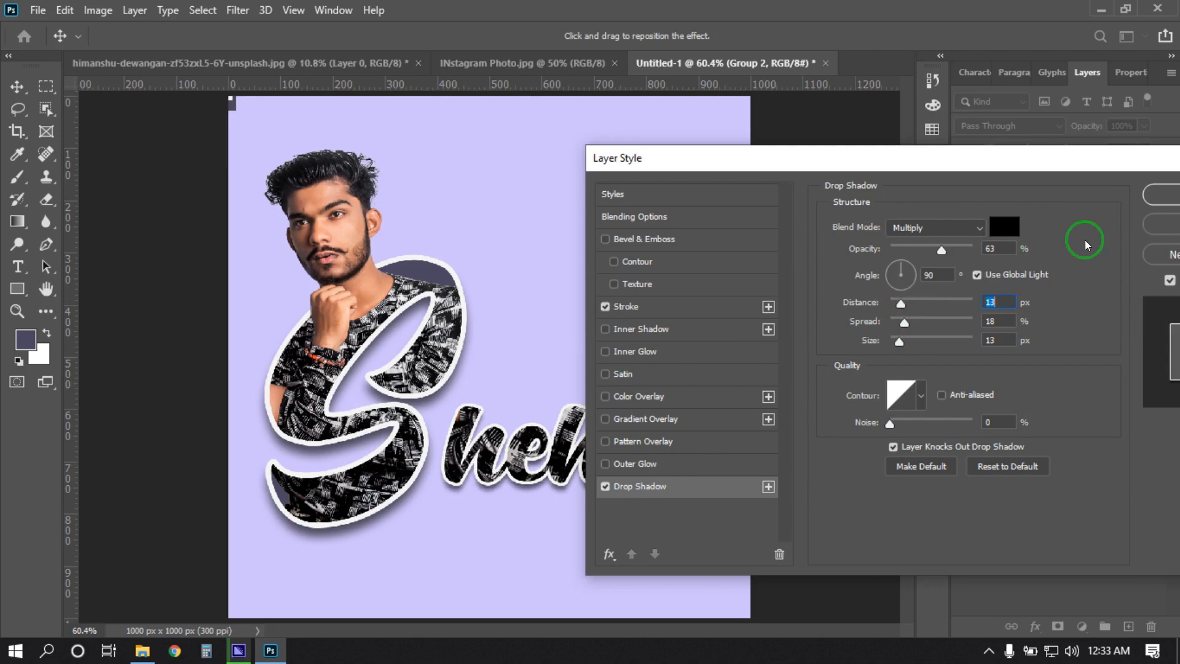
click(1170, 197)
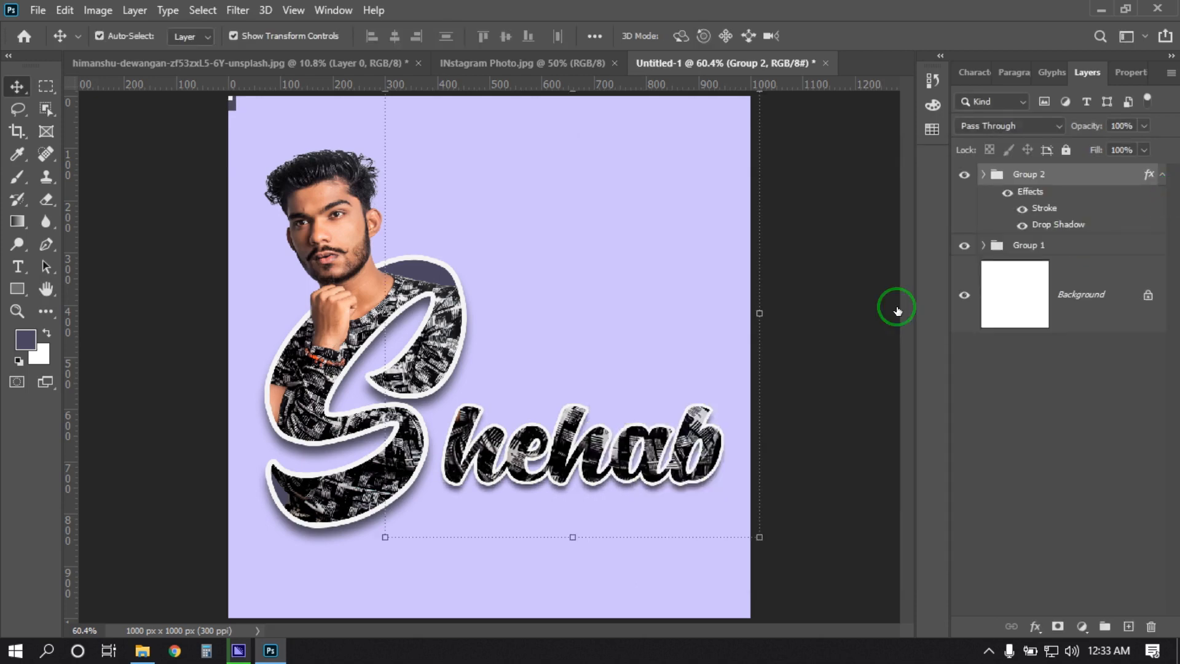
click(222, 158)
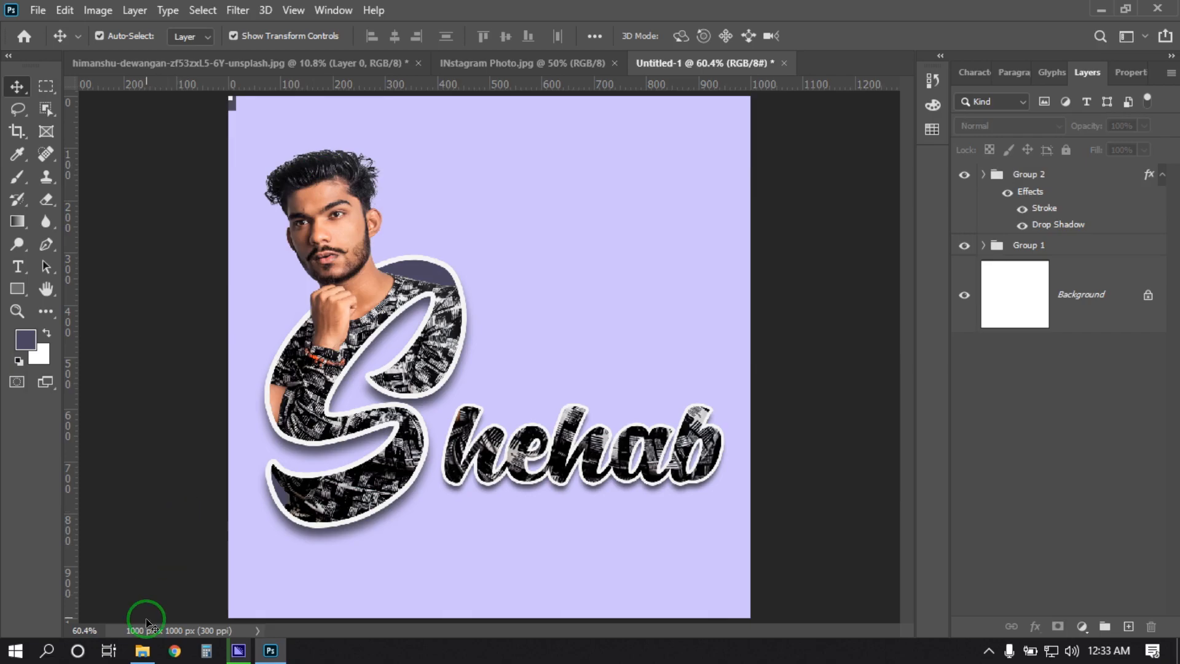
Step: Place the orange glow image from the Photo Edit folder above Group 2 and set its blend mode to Screen
click(142, 650)
click(295, 133)
drag(295, 132, 396, 335)
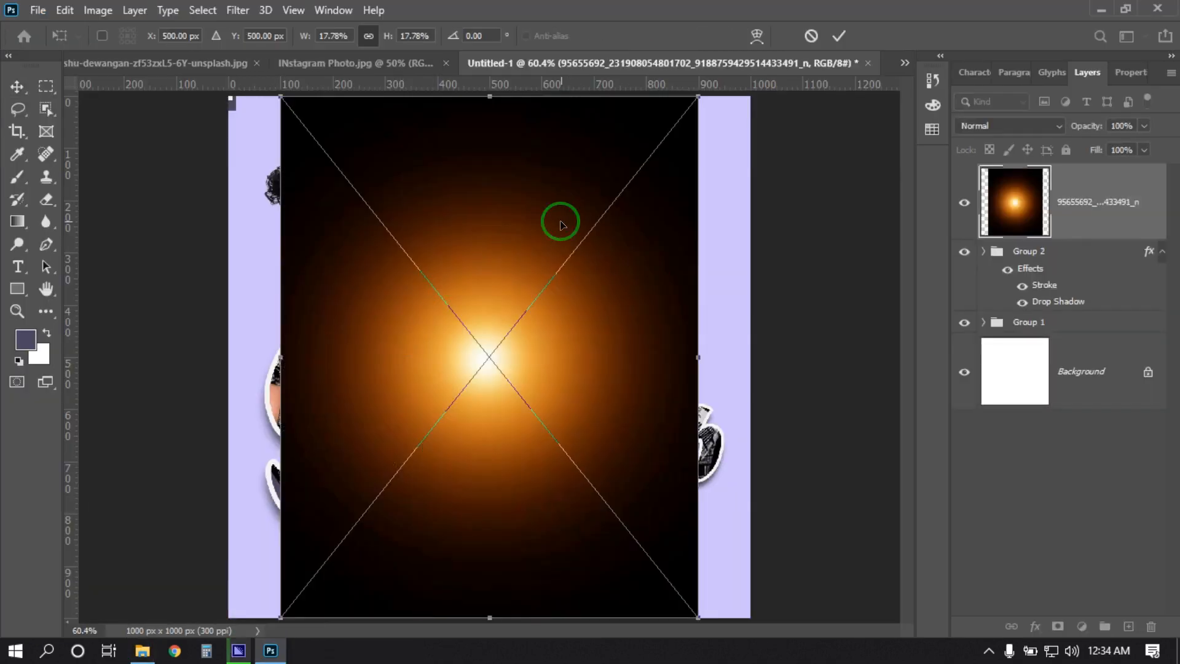
click(837, 35)
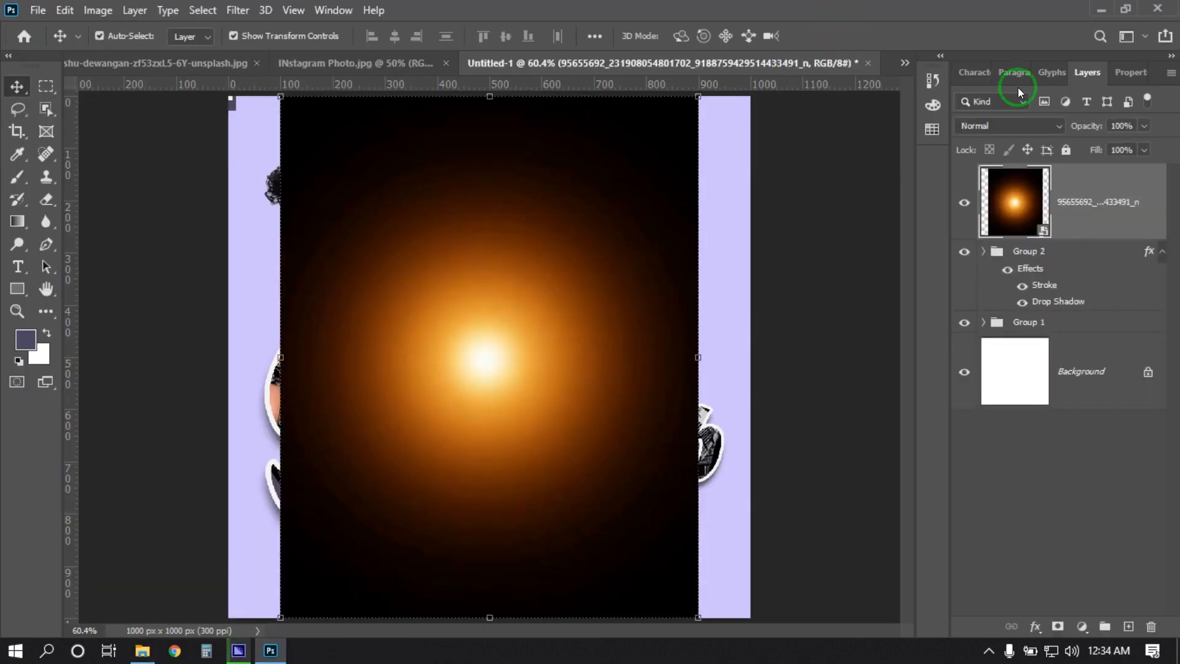
click(1014, 125)
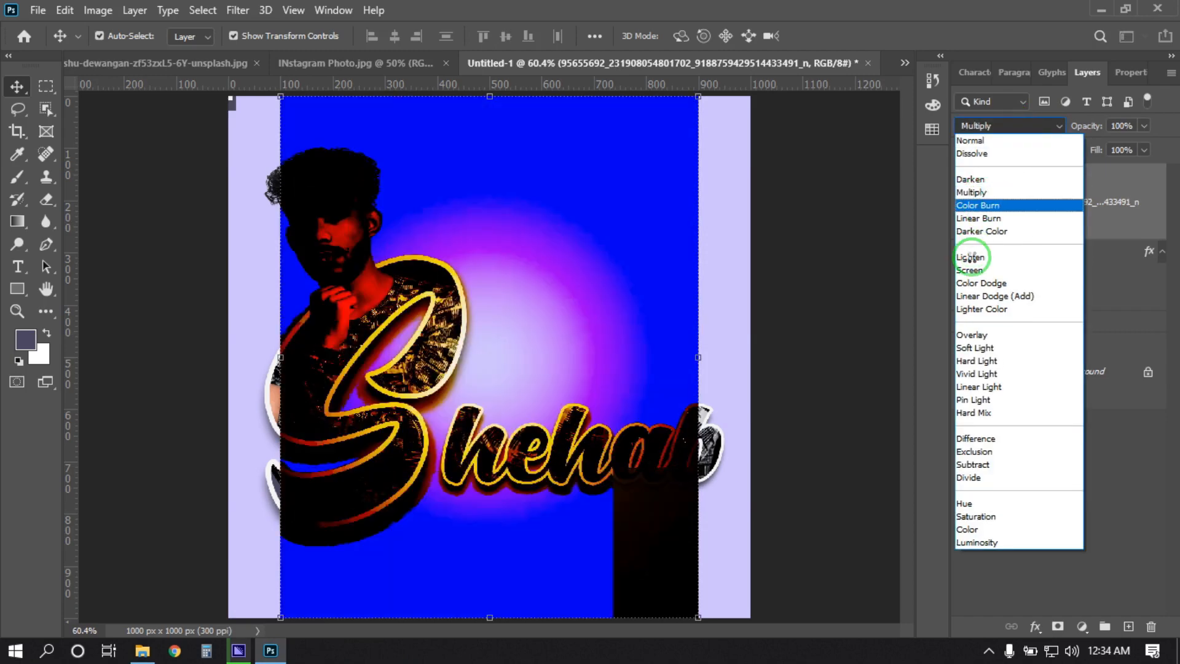
click(970, 270)
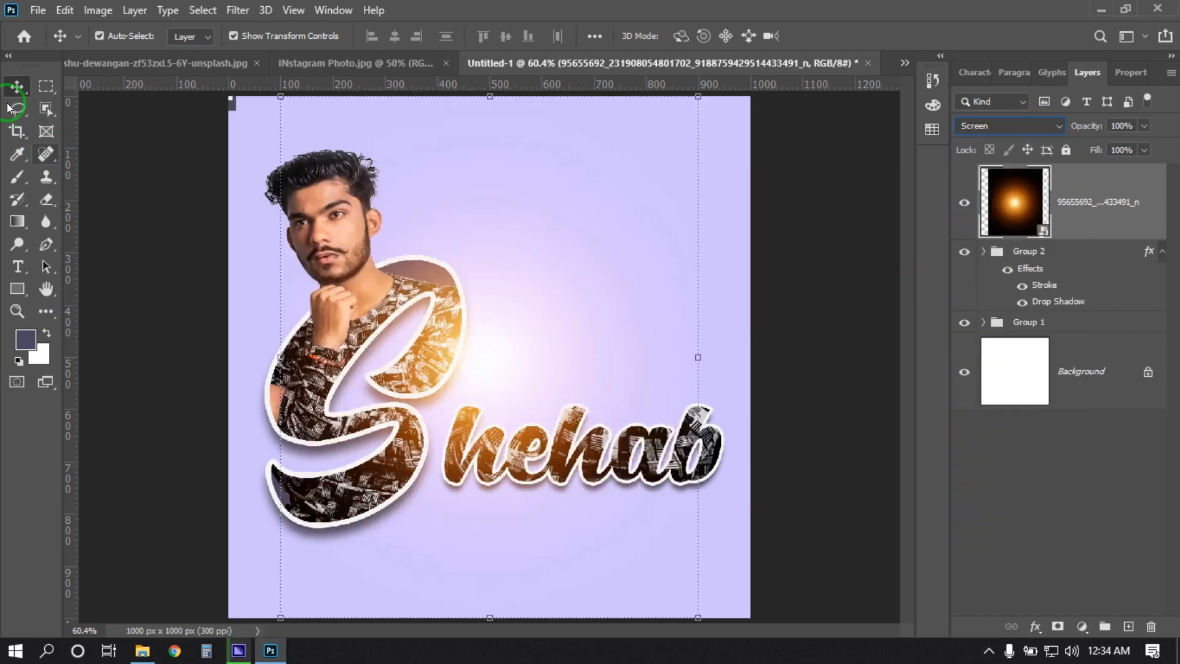
Step: Move the glow over the upper curve of the S, guided by the INstagram Photo.jpg reference, and scale it to 17.36%
click(404, 65)
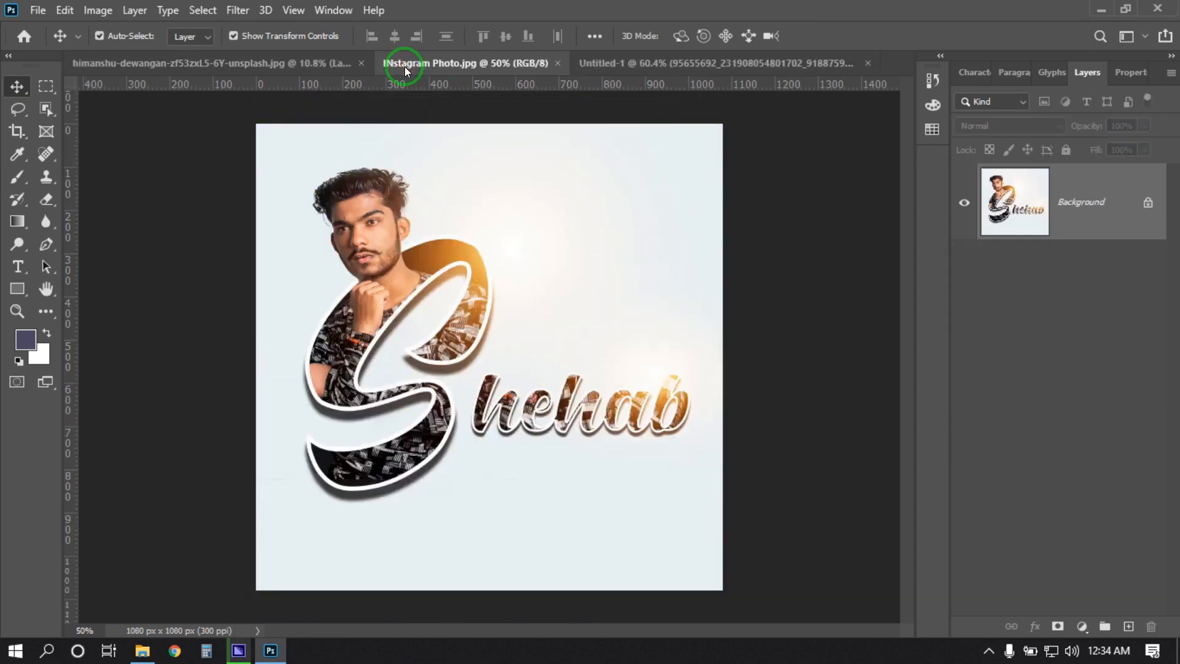
click(599, 61)
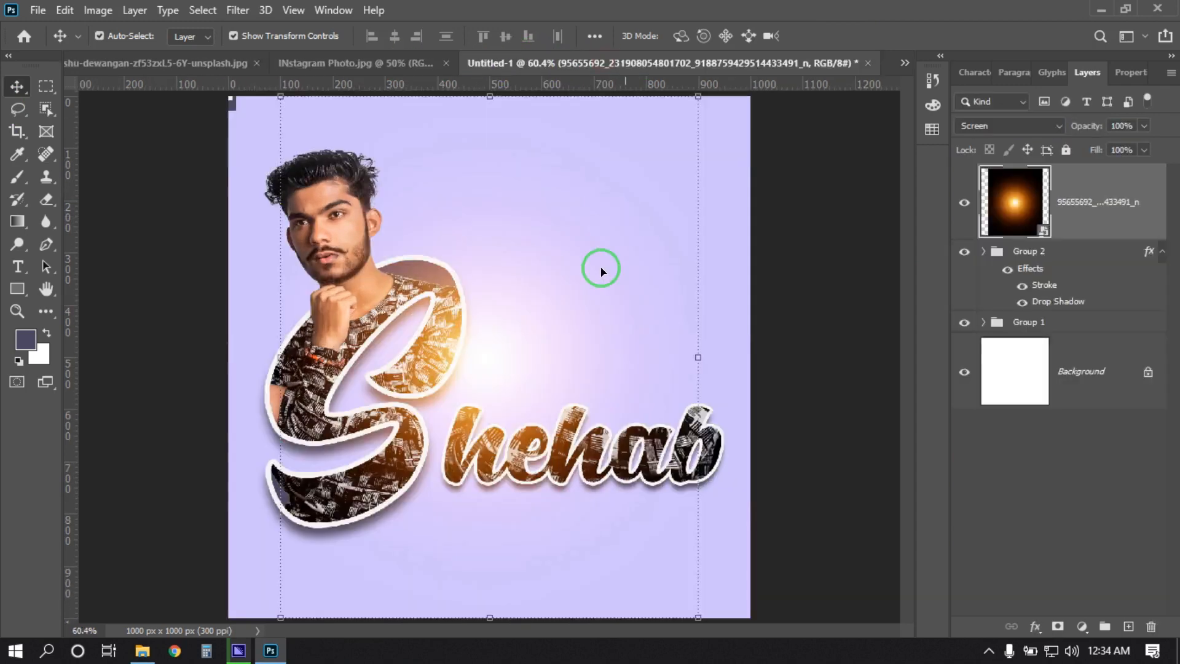
drag(478, 379, 440, 289)
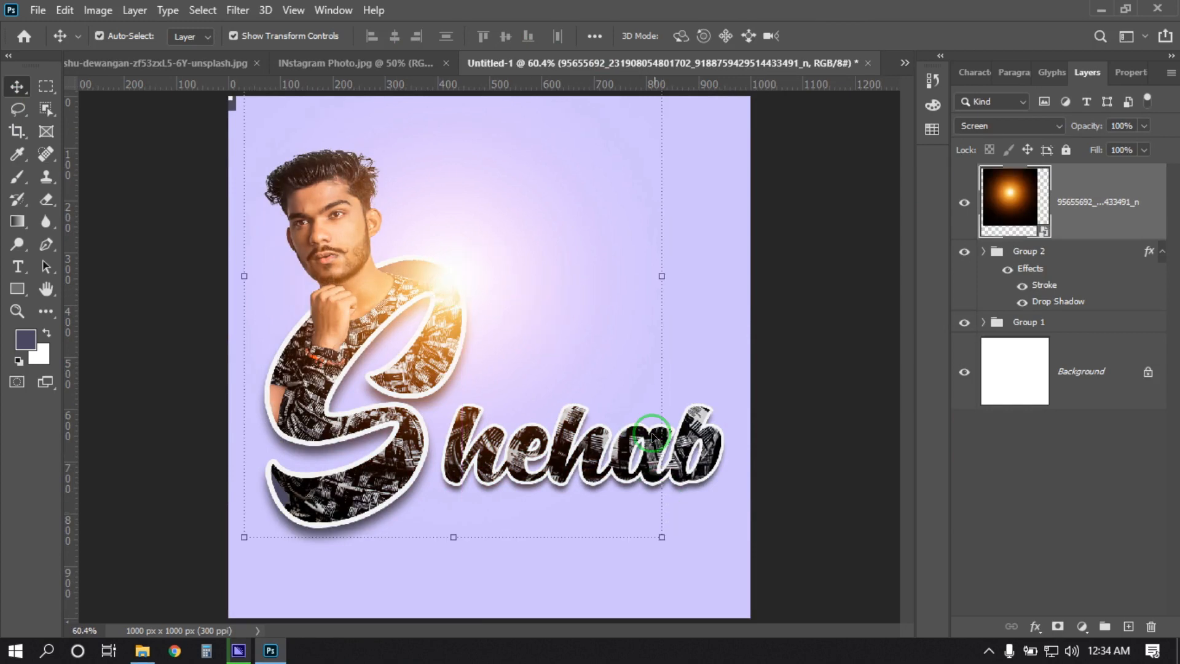
drag(660, 540, 652, 526)
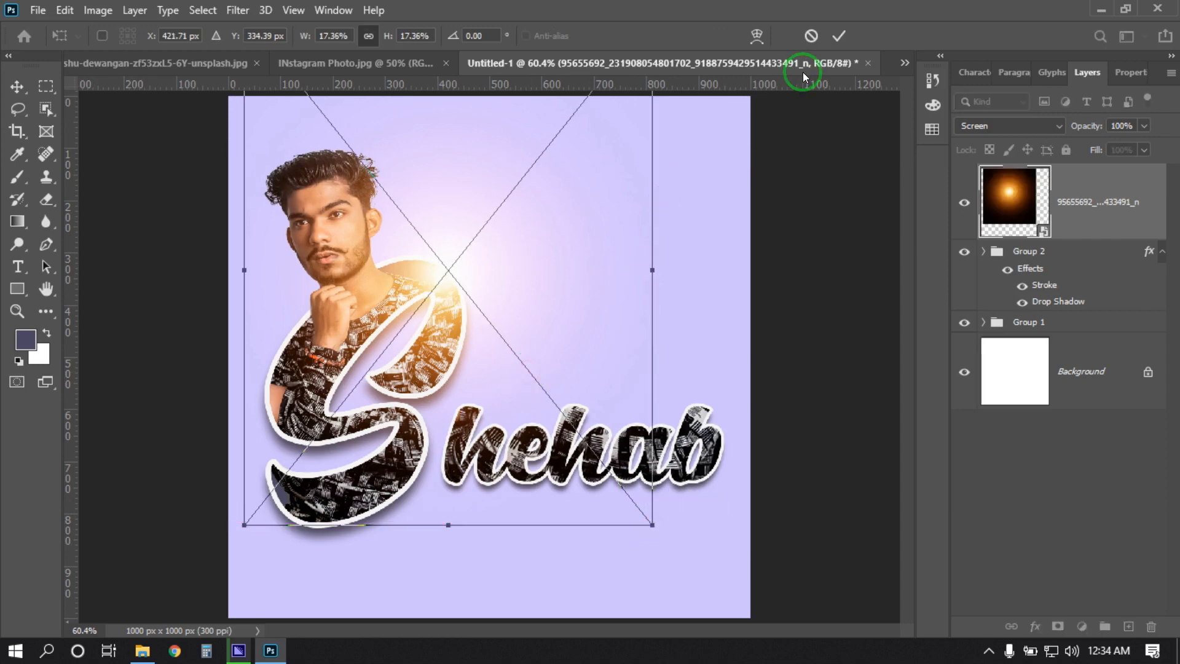
click(843, 39)
Step: Duplicate the glow layer and position the copy over the top of the name's last letter, matching the INstagram Photo.jpg reference
drag(1093, 224, 1130, 627)
drag(431, 305, 705, 434)
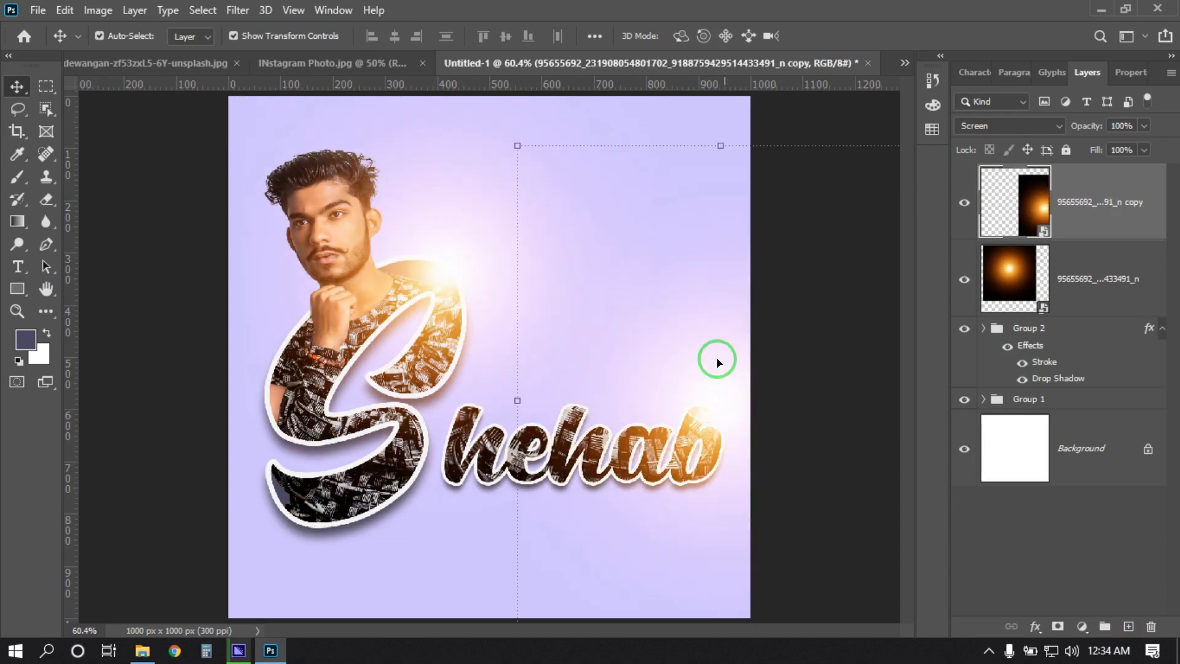
click(275, 657)
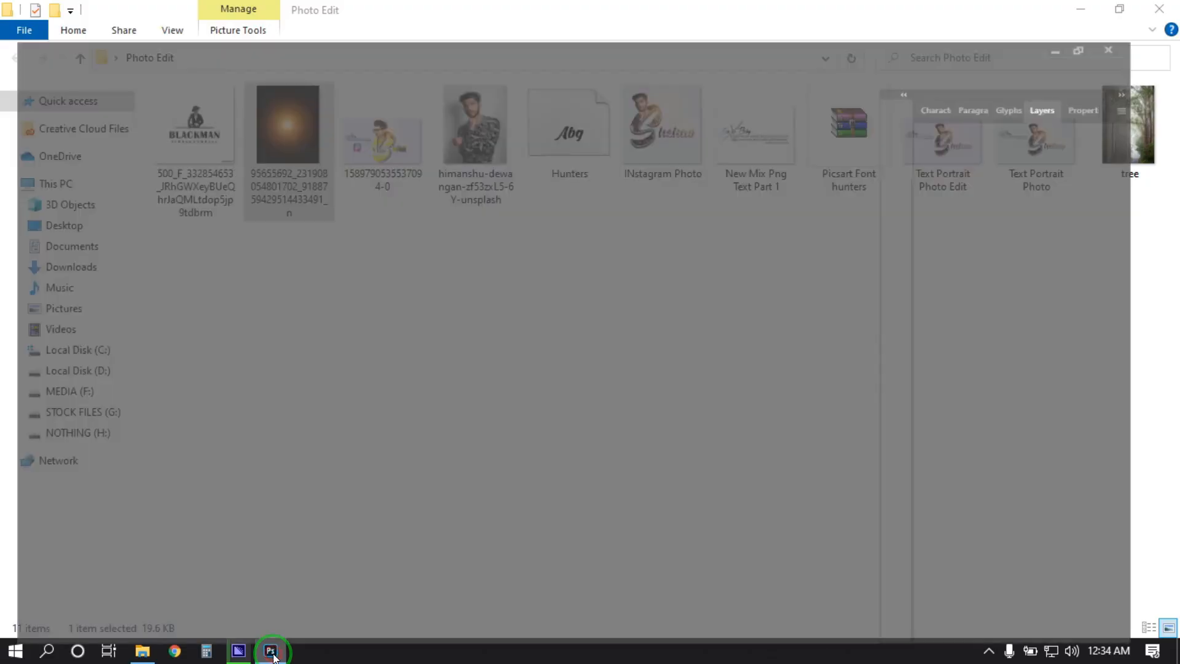
click(273, 651)
click(416, 105)
click(389, 62)
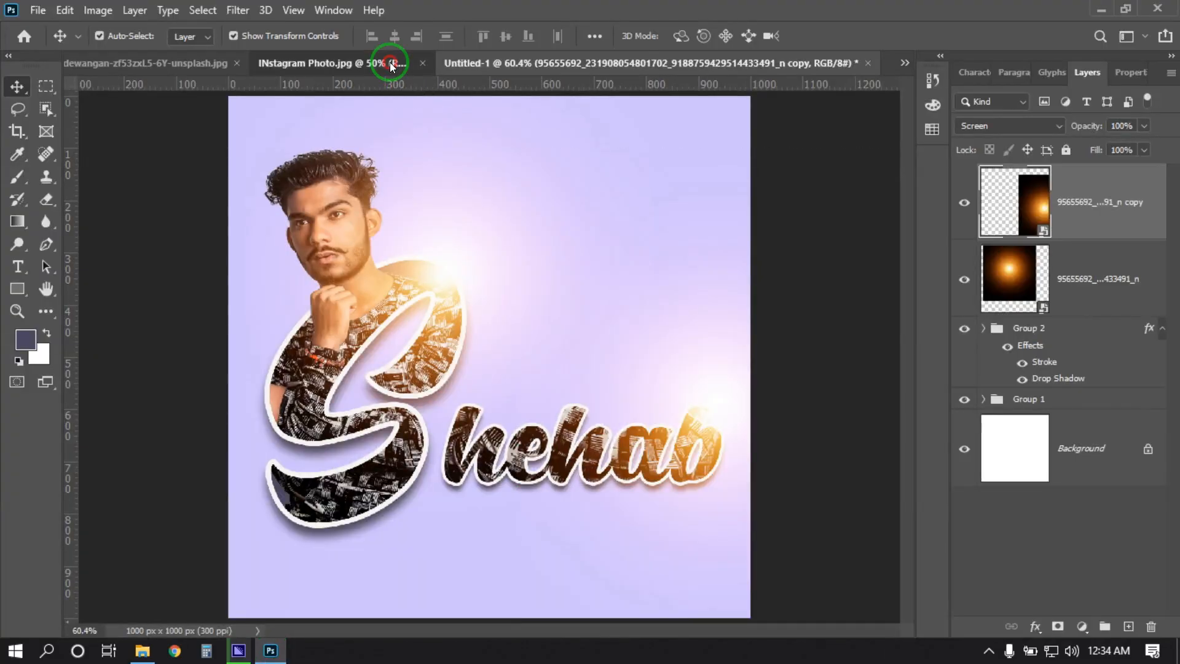
click(590, 63)
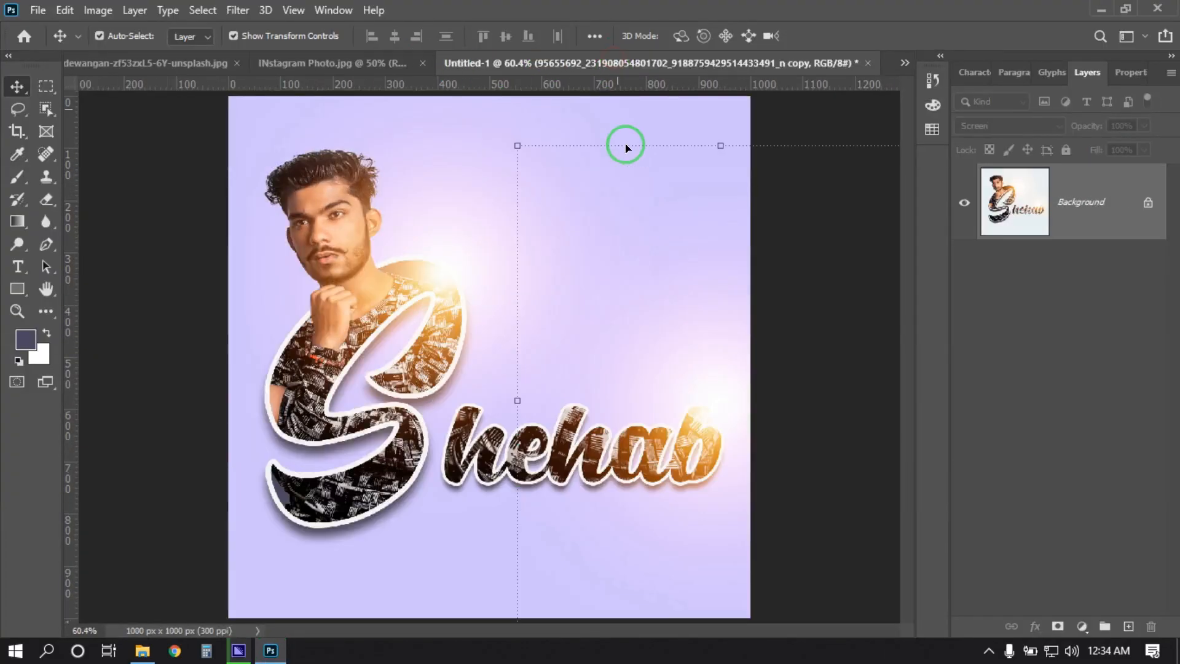
drag(705, 428, 685, 425)
click(1020, 170)
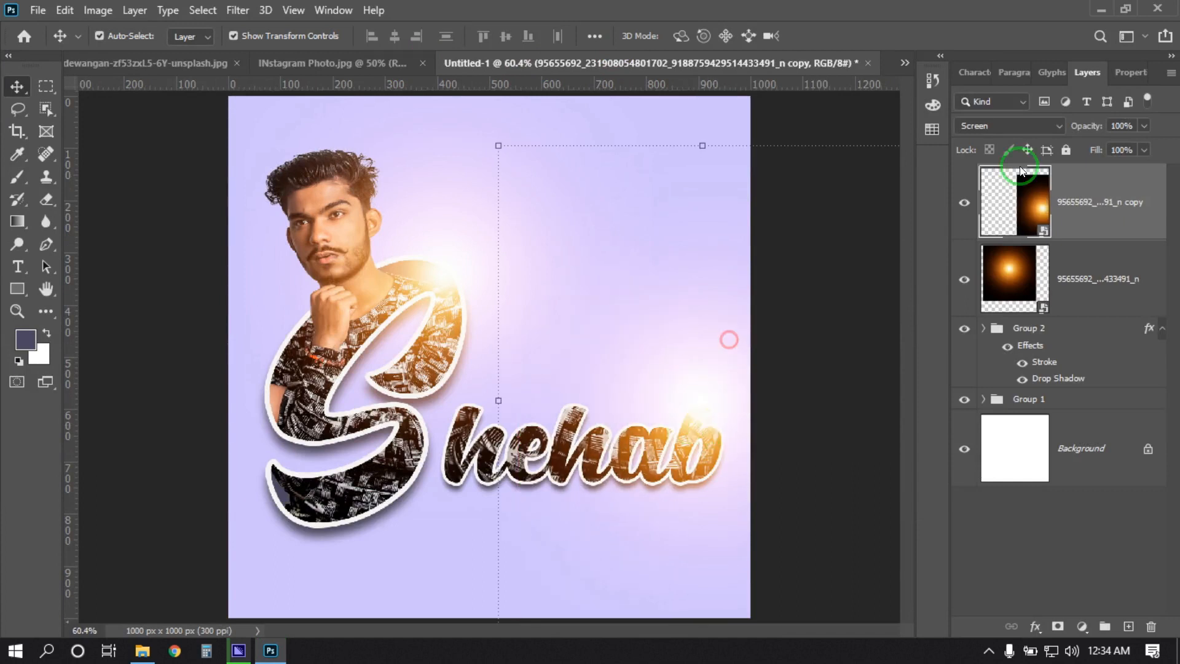
Step: Lower the copied glow layer's opacity to 89%, shift the glow slightly left along the end of the name, and deselect the layer
click(1144, 126)
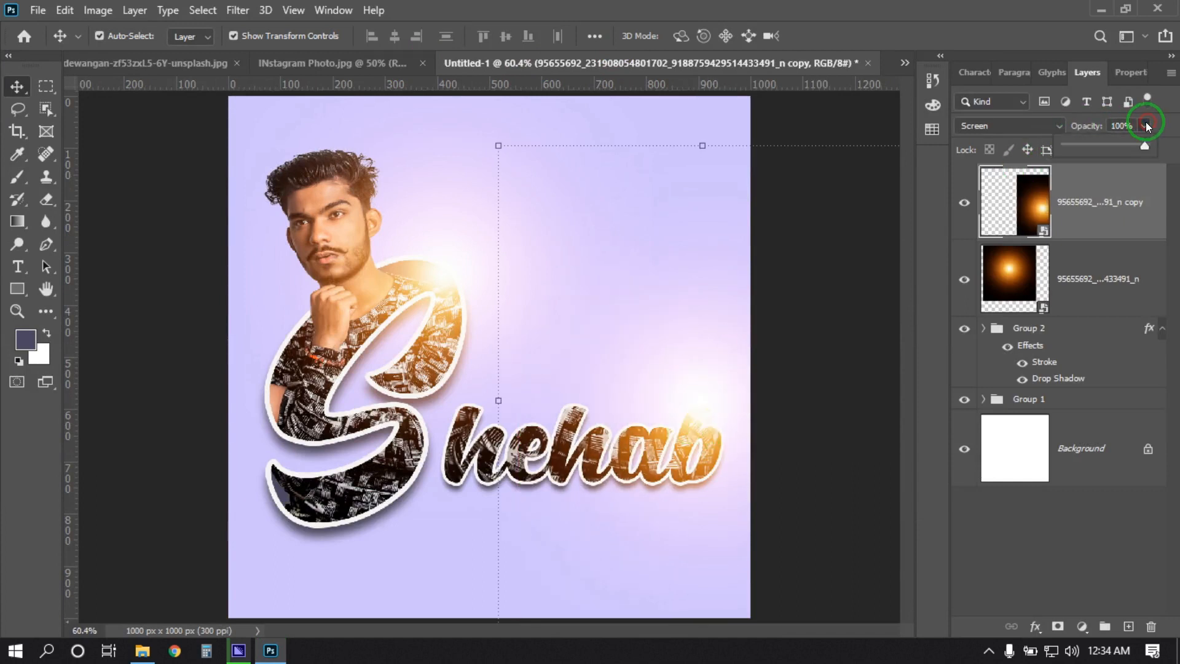
click(1101, 145)
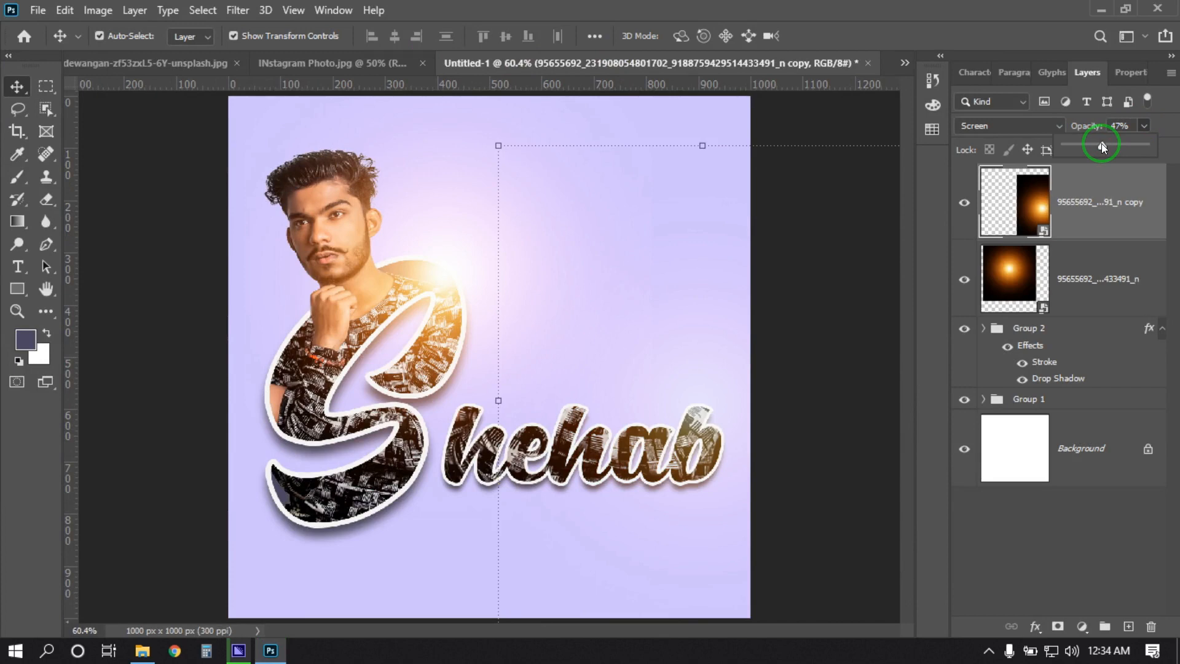
drag(1123, 145, 1136, 145)
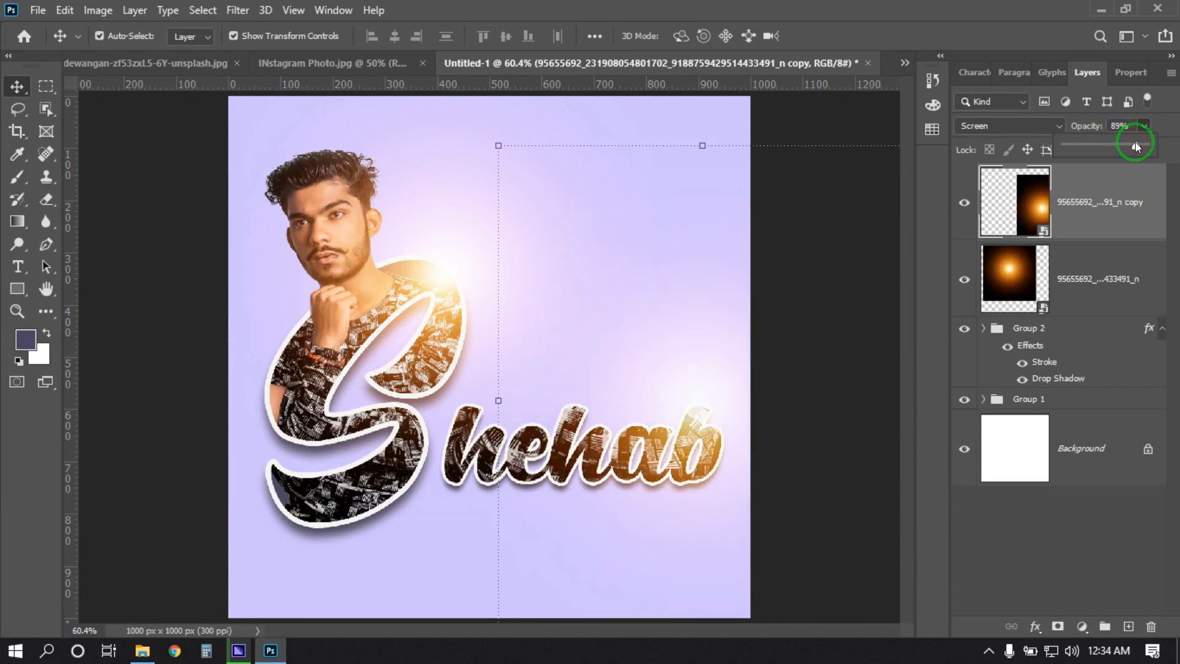
drag(682, 422, 668, 426)
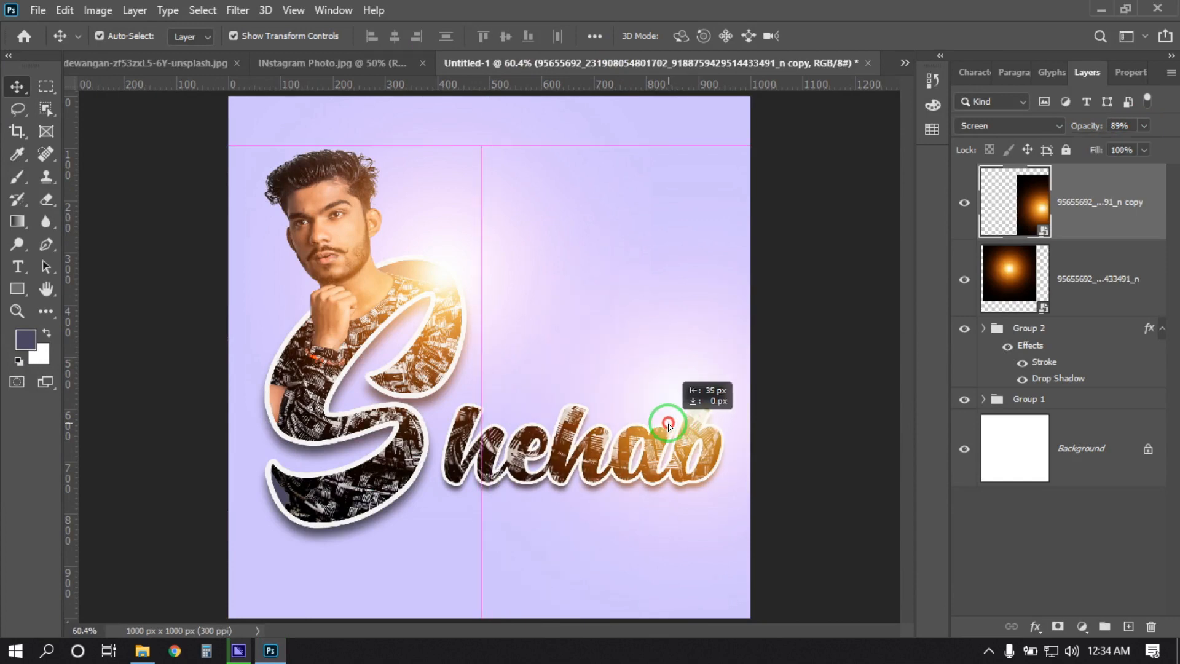
click(134, 195)
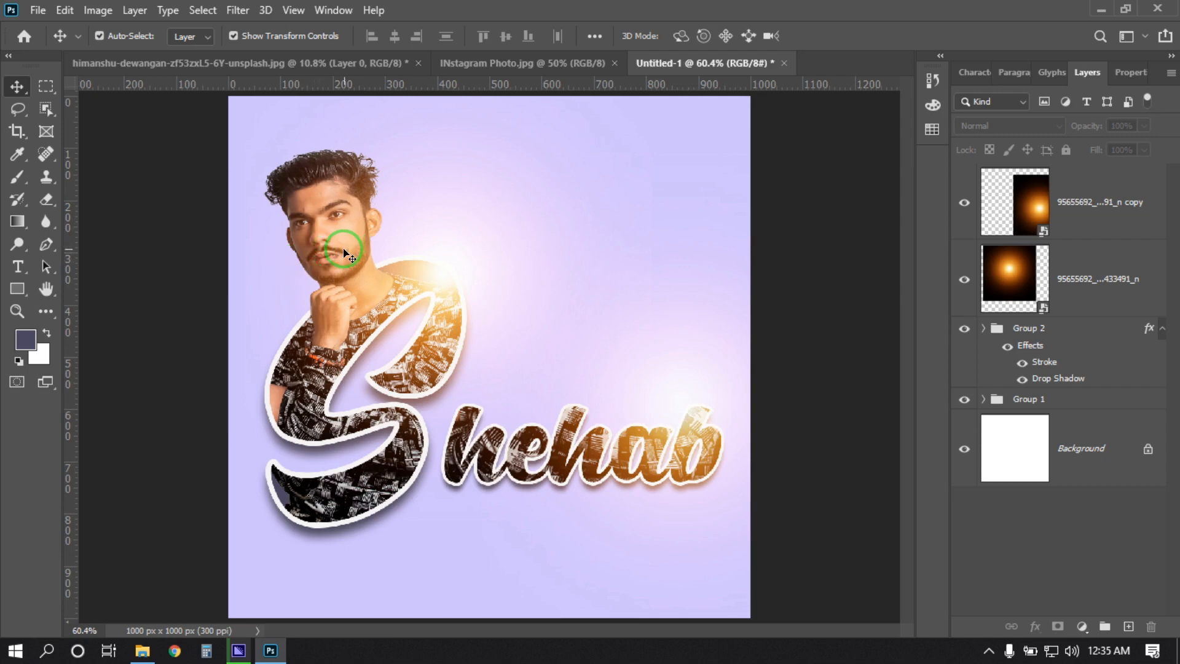
Step: Save the design on the computer as a JPEG named Untitled-1 in the Desktop folder, with quality 12
click(37, 10)
click(99, 214)
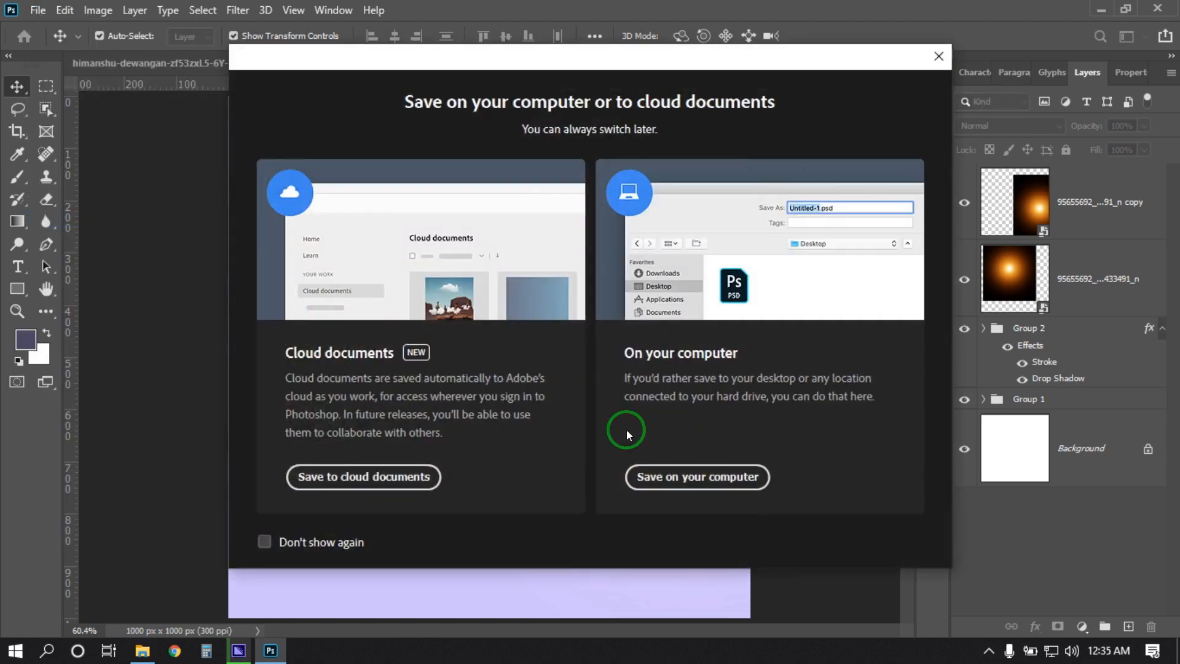
click(666, 475)
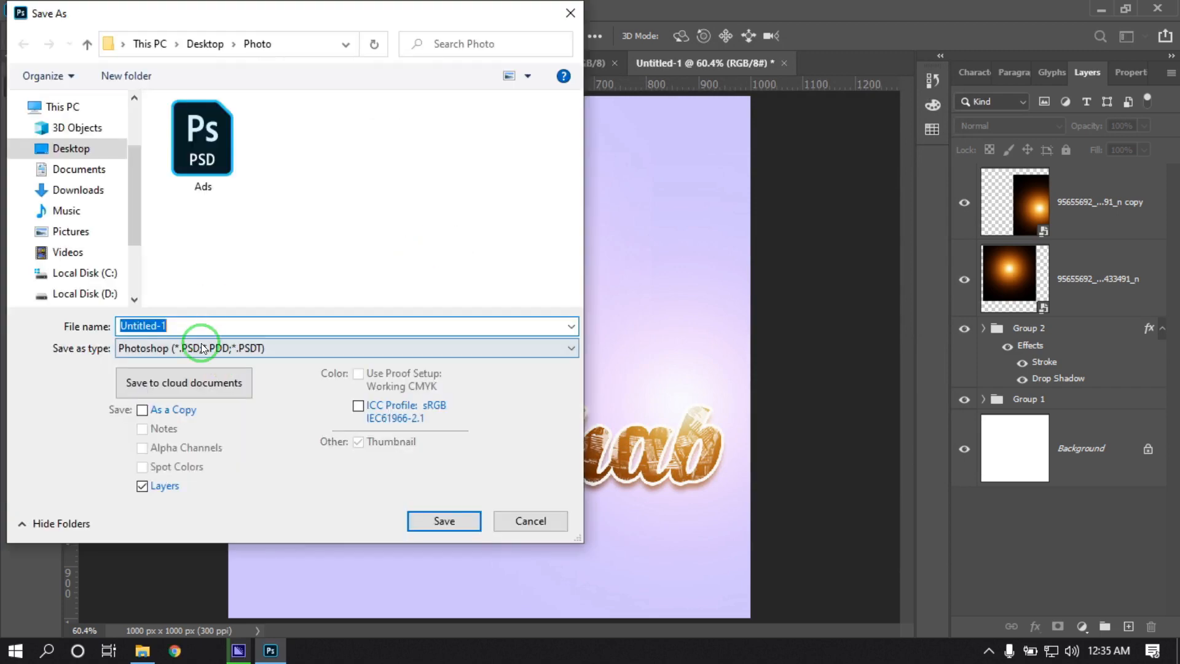
click(201, 349)
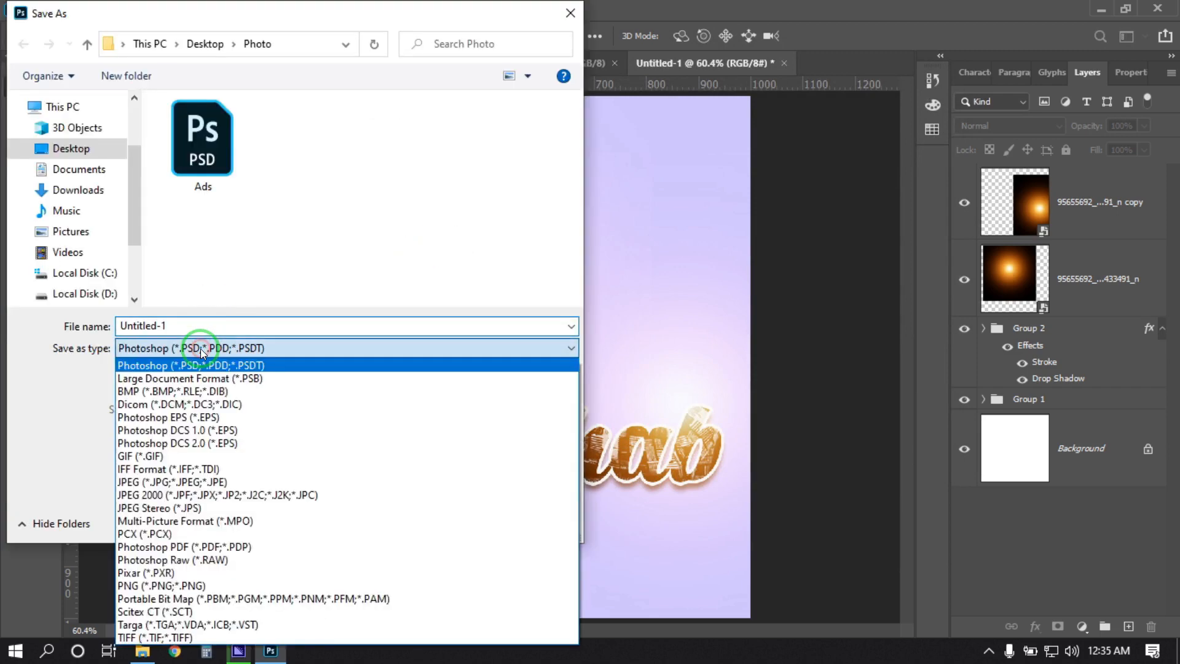
click(258, 482)
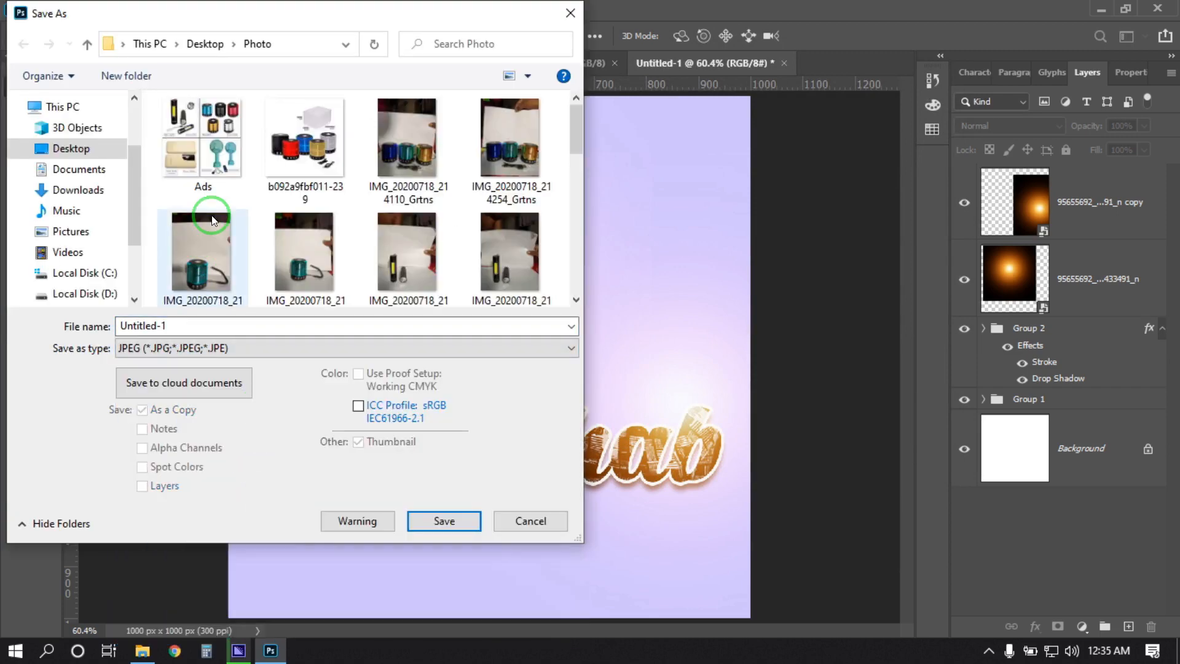
click(77, 150)
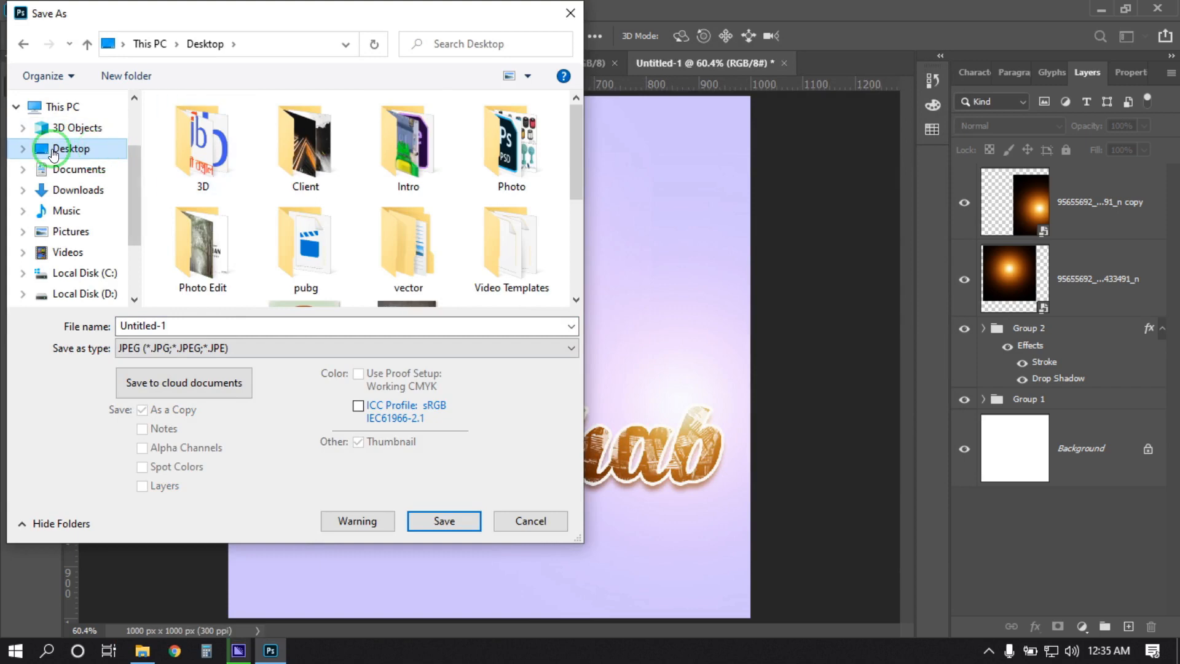
click(443, 520)
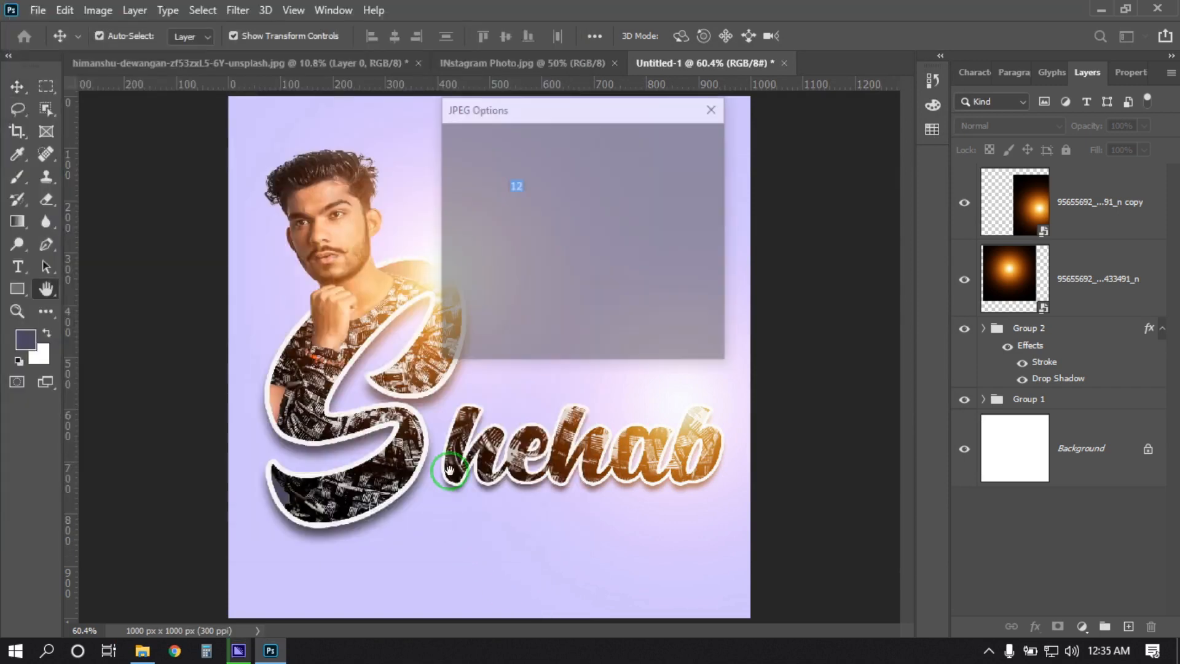
click(678, 145)
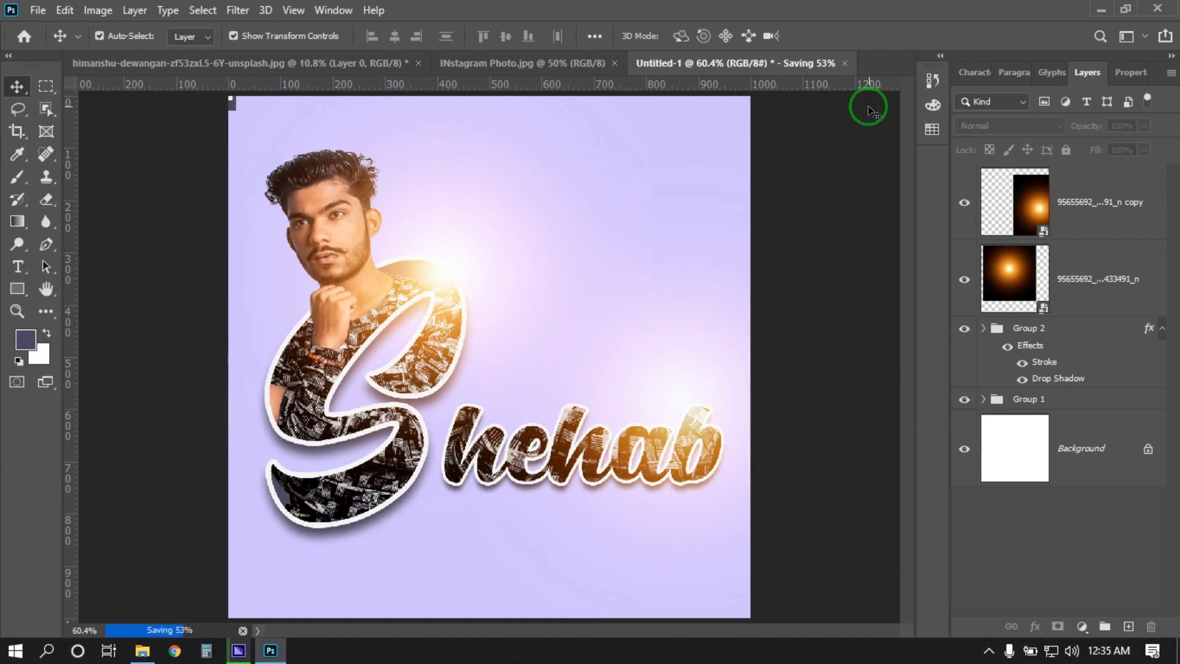
Step: Minimize the open windows, view the exported Untitled-1 image from the desktop, and close the viewer
click(1104, 6)
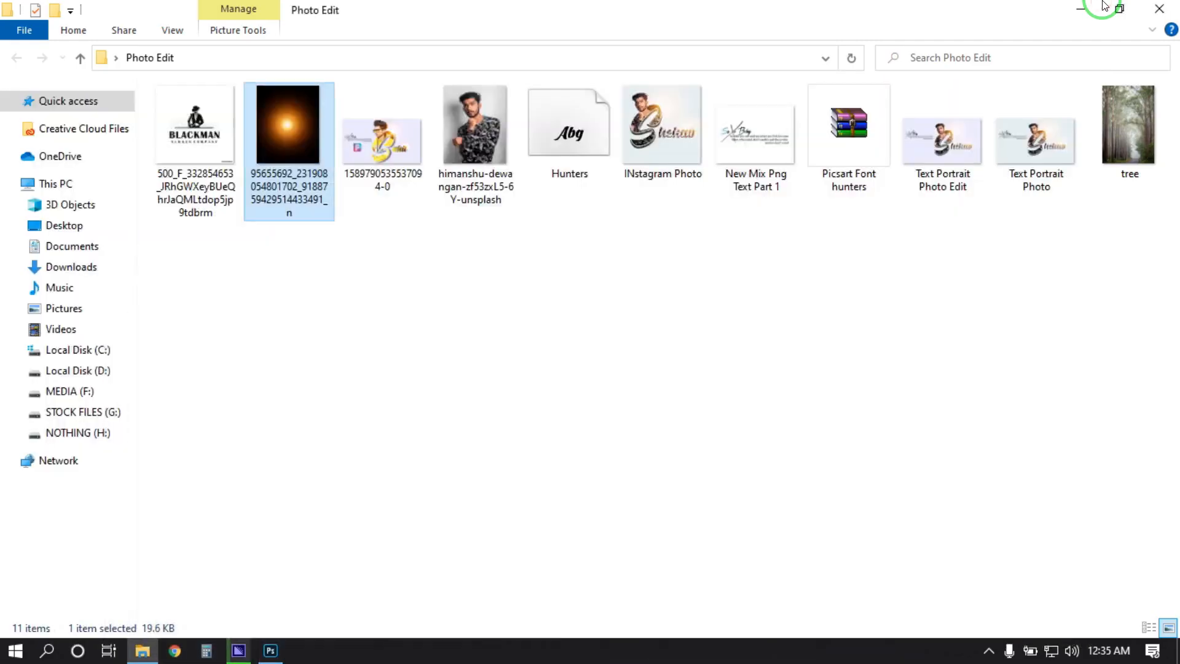
click(1098, 6)
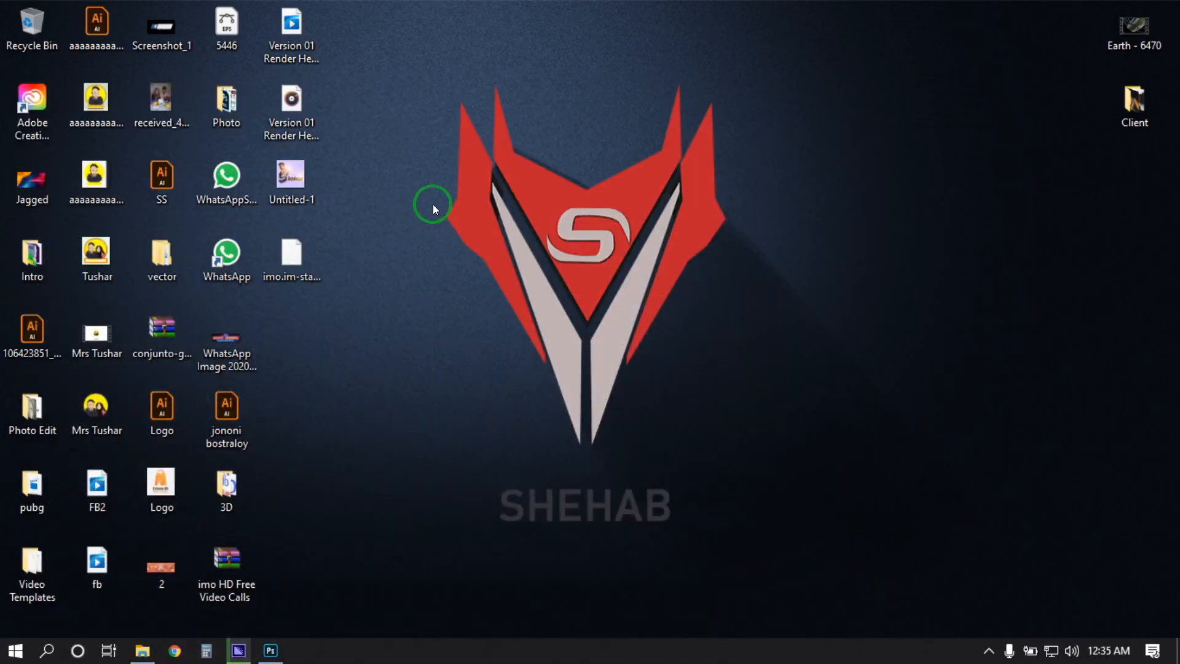
mouse_move(299, 175)
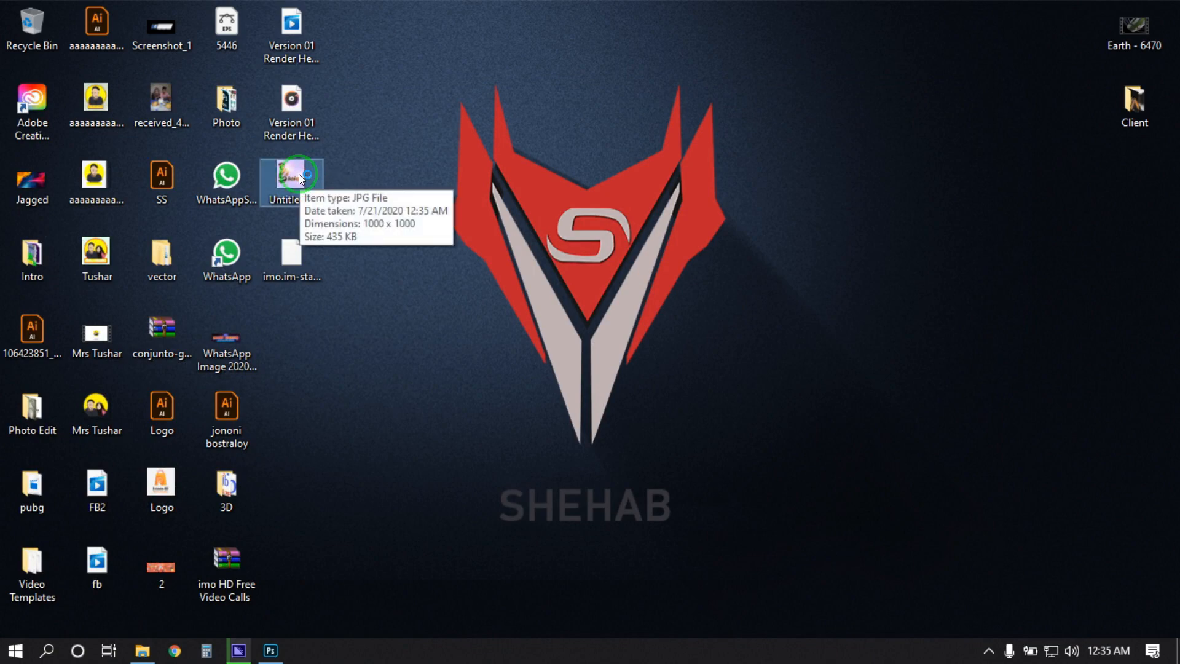
double_click(299, 175)
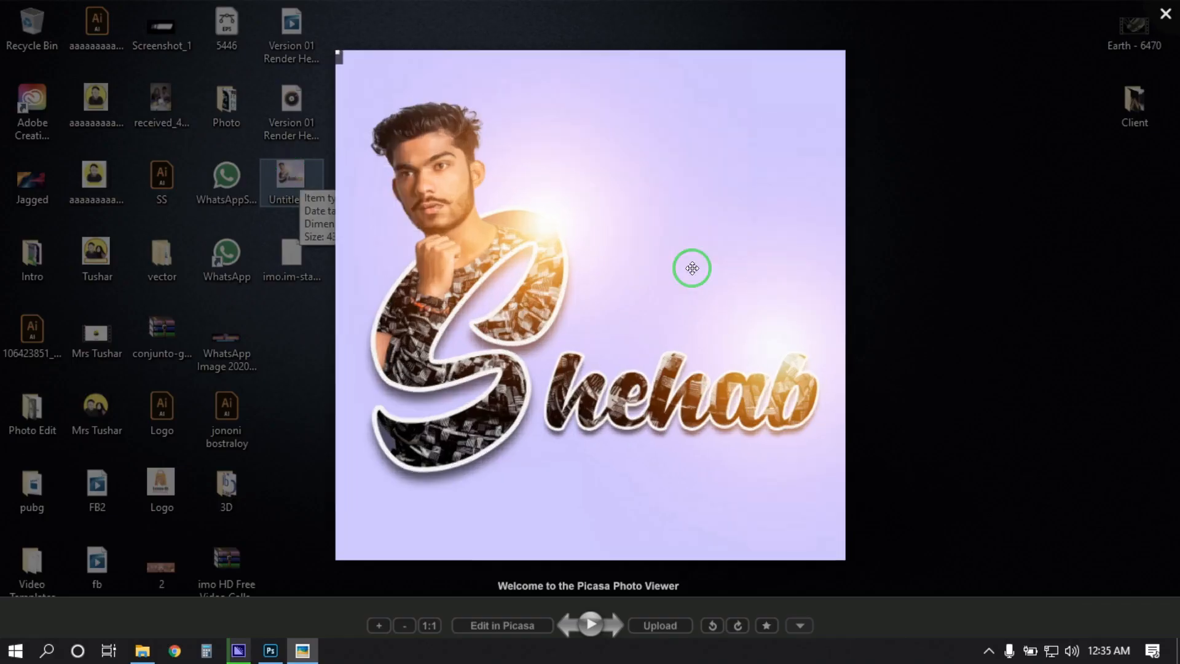
click(1163, 7)
click(274, 614)
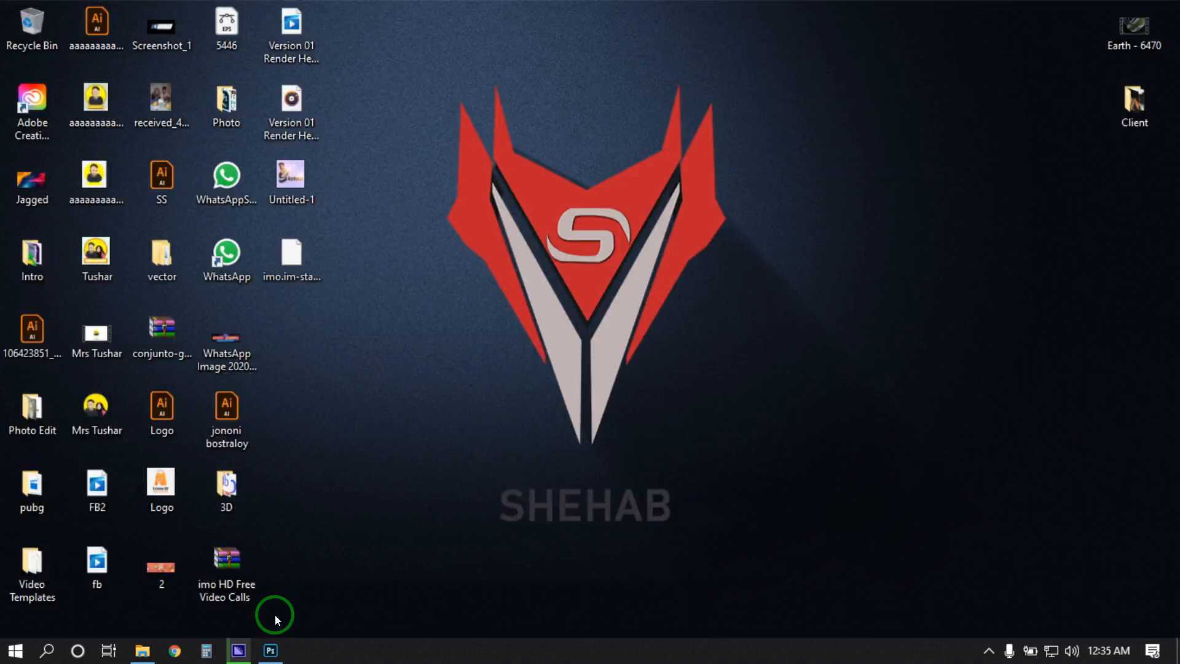
Step: Switch back to Photoshop and compare the INstagram Photo.jpg reference with the finished Untitled-1 design
click(270, 650)
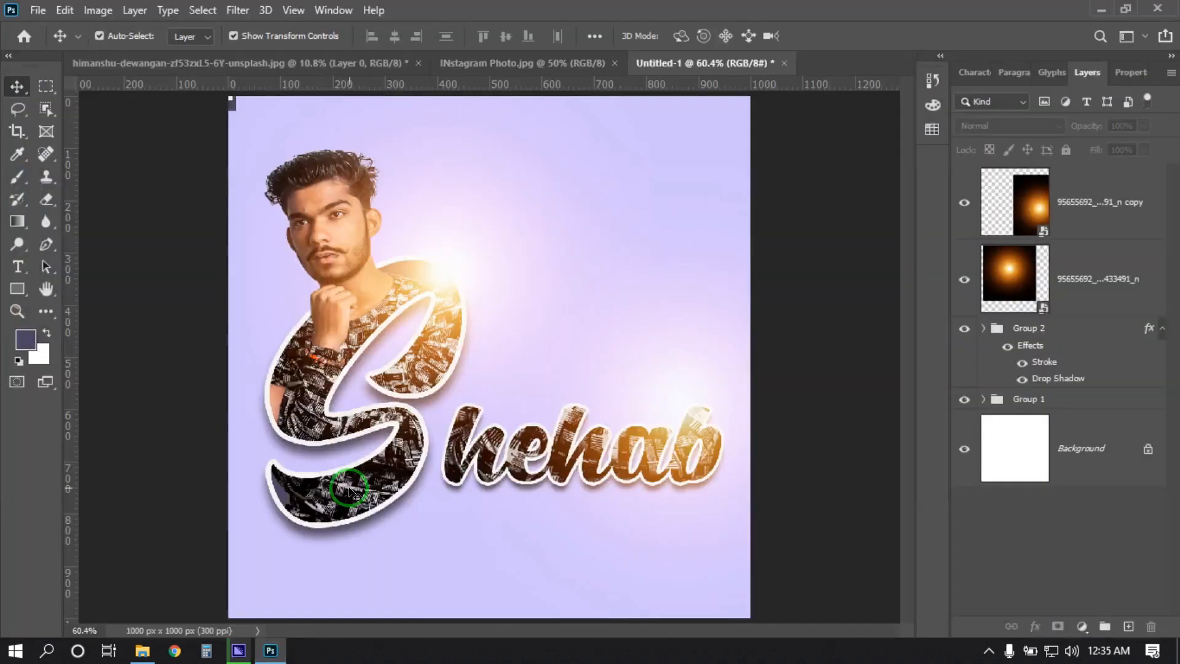
click(496, 64)
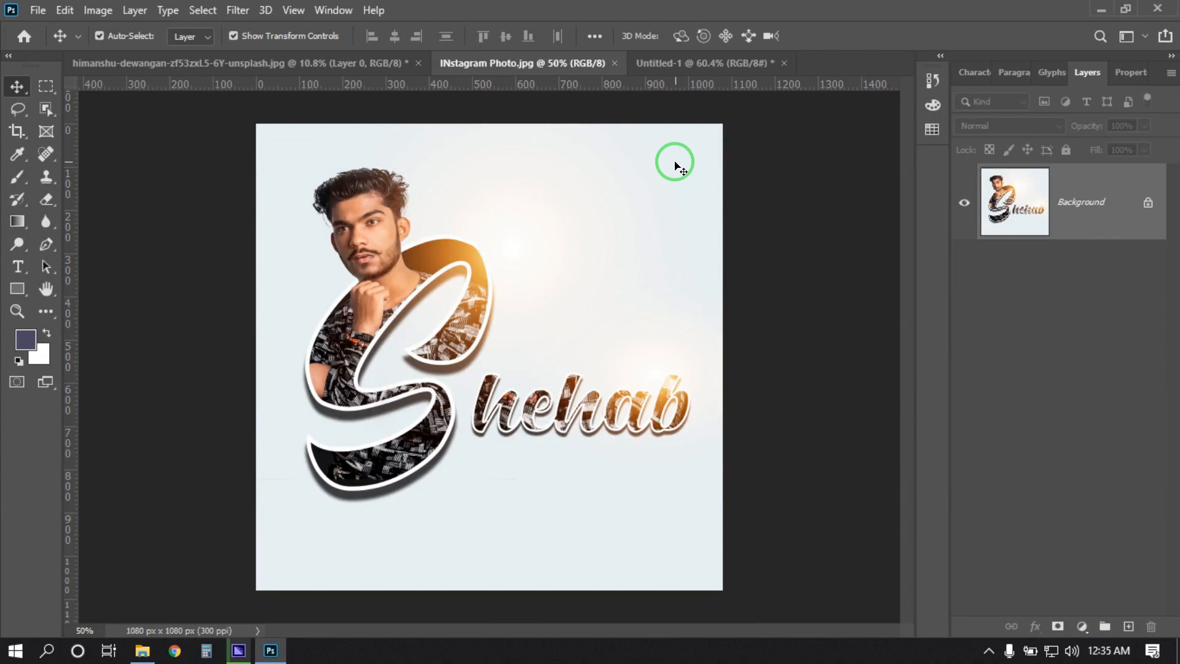
click(669, 62)
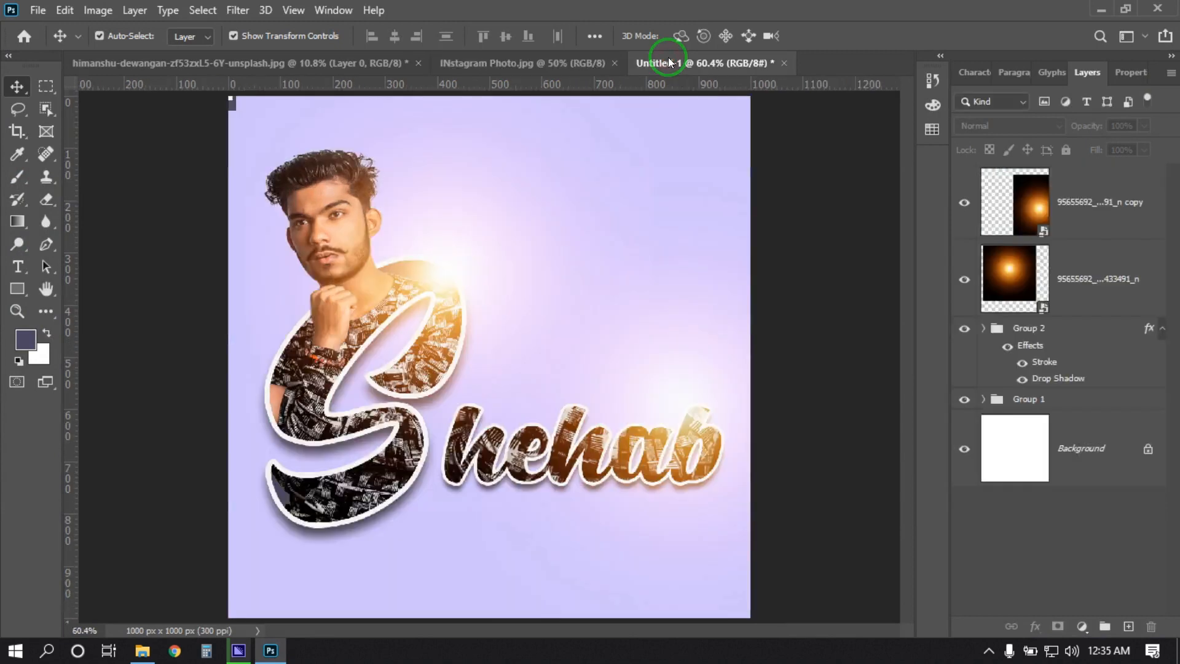